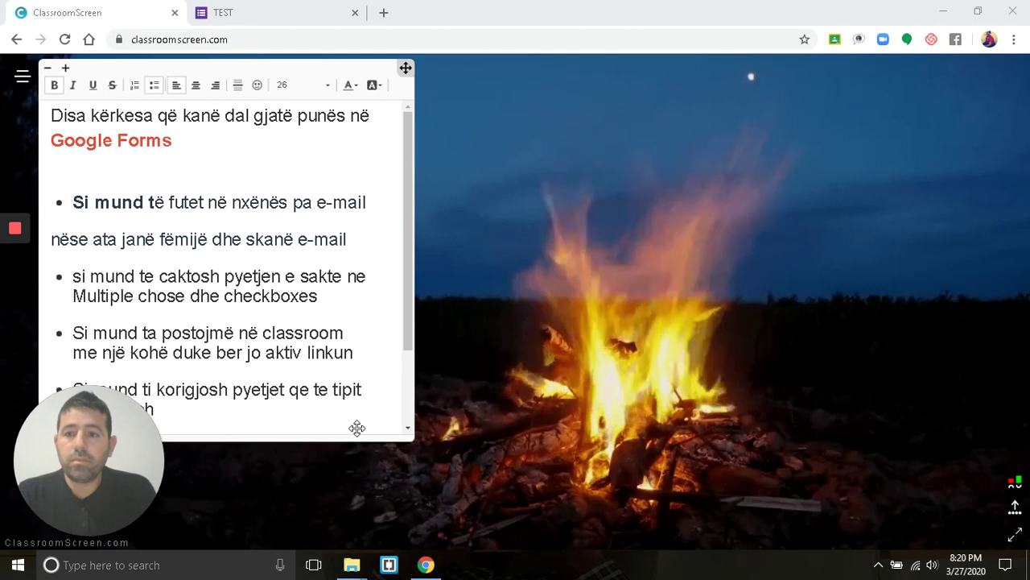
- Highlight the note's first question about students without e-mail in the text widget
{"action": "mouse_move", "coordinate": [138, 463]}
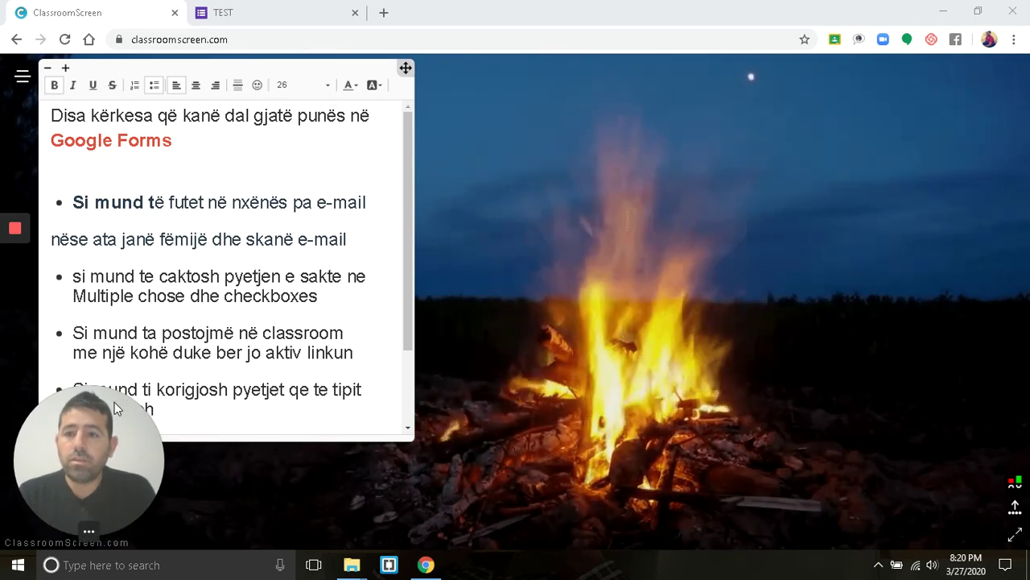
{"action": "mouse_move", "coordinate": [114, 402]}
{"action": "left_mouse_down"}
{"action": "mouse_move", "coordinate": [492, 435]}
{"action": "mouse_move", "coordinate": [960, 454]}
{"action": "left_mouse_up"}
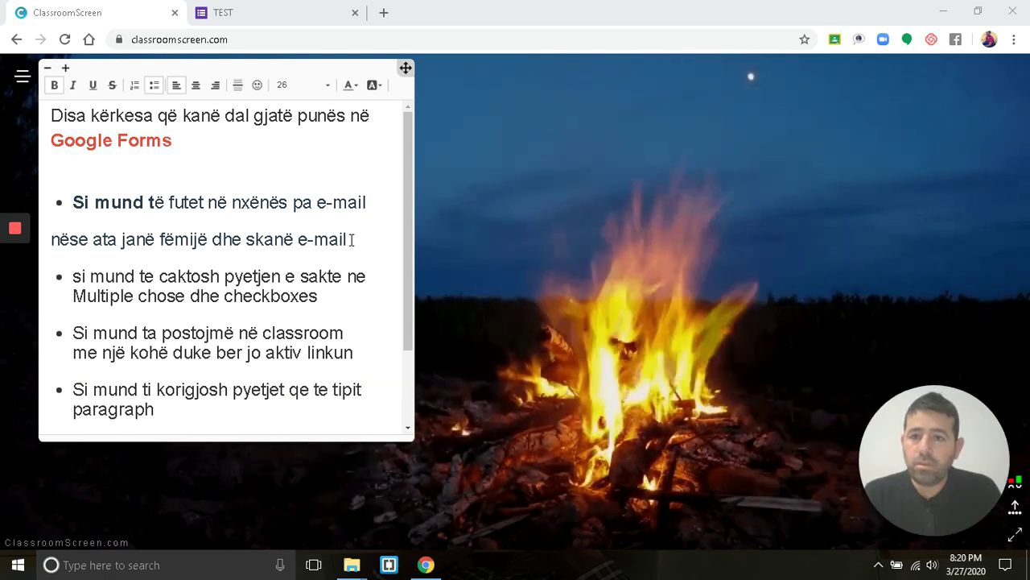
{"action": "left_click_drag", "start_coordinate": [350, 239], "coordinate": [68, 203]}
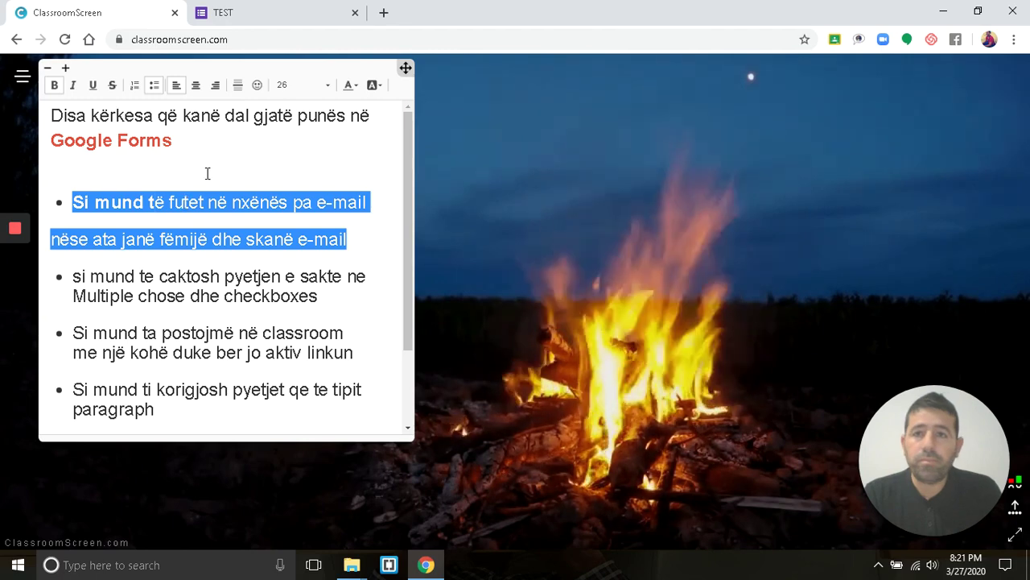
{"action": "left_click", "coordinate": [354, 245]}
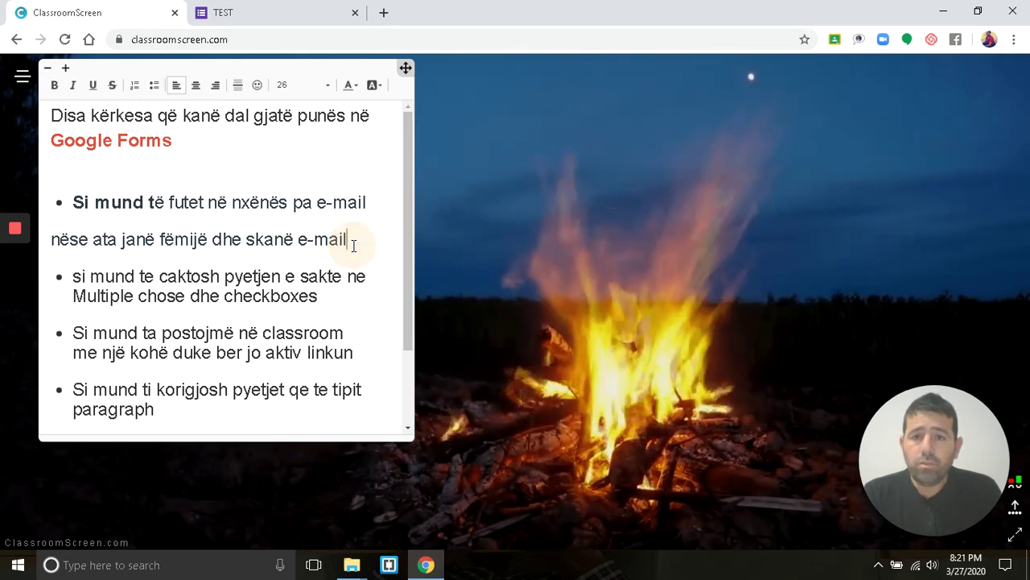
{"action": "left_click_drag", "start_coordinate": [348, 242], "coordinate": [75, 207]}
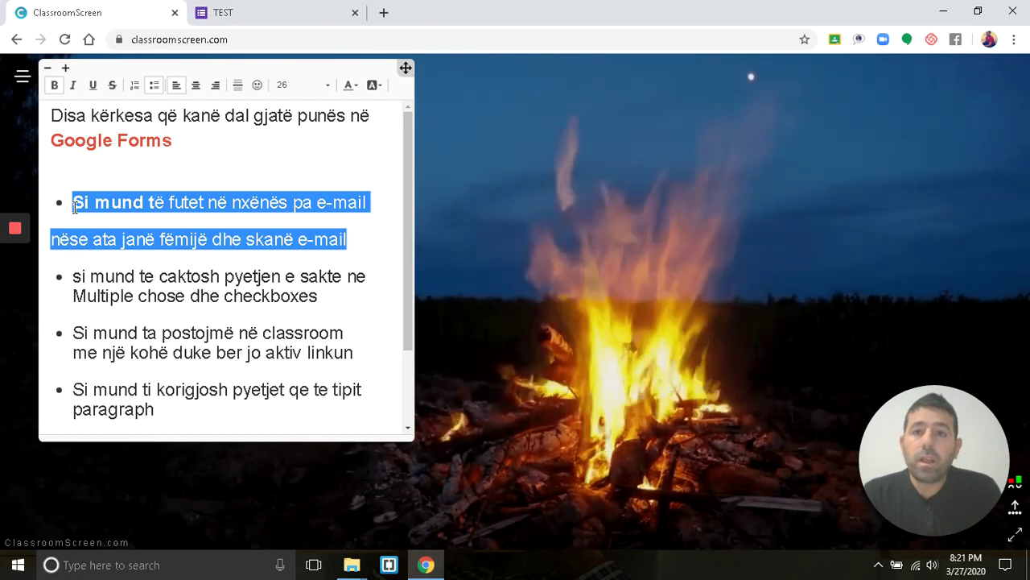
- Reselect that e-mail question and open a new blank browser tab
{"action": "left_click", "coordinate": [208, 238]}
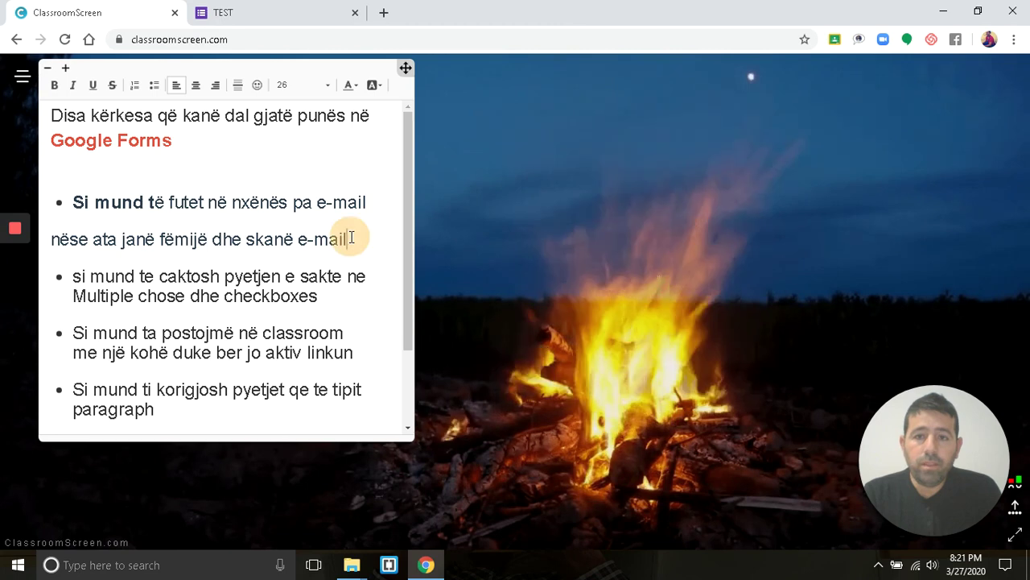
{"action": "left_click_drag", "start_coordinate": [349, 238], "coordinate": [78, 199]}
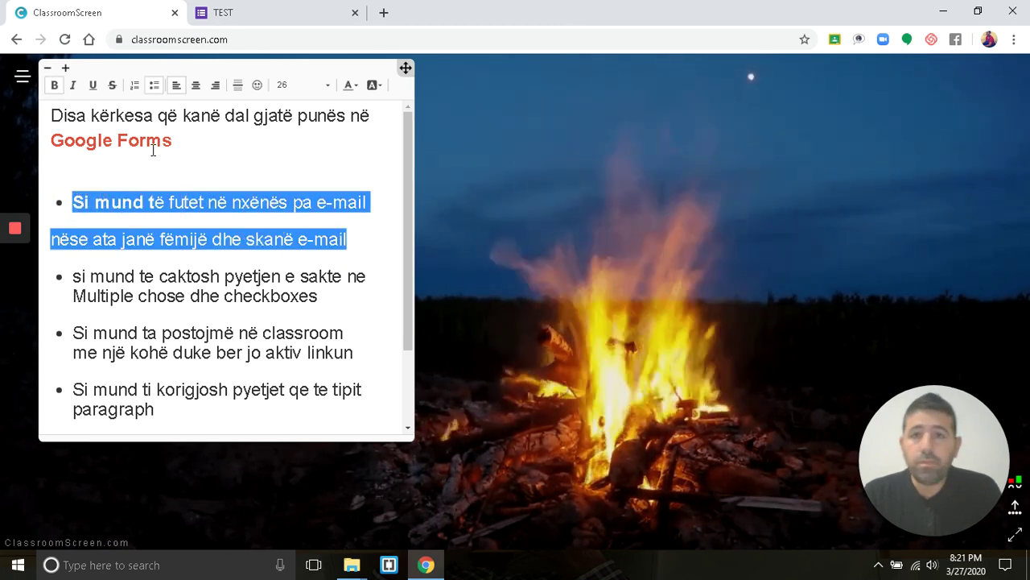
{"action": "left_click", "coordinate": [383, 12]}
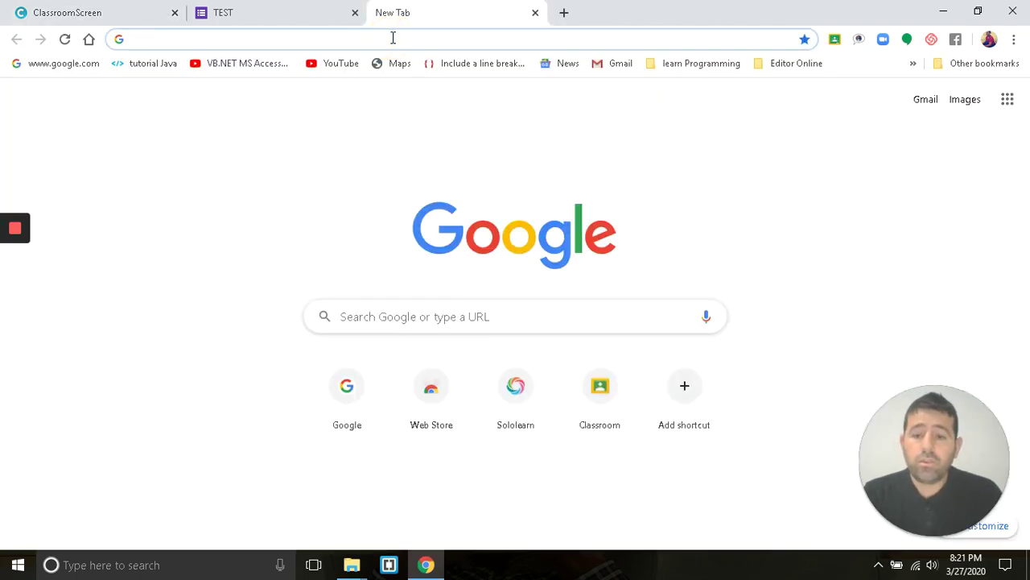
- Search 'google forms' and go from the Forms about page to the Forms home
{"action": "type", "text": "goo"}
{"action": "key", "text": "Down"}
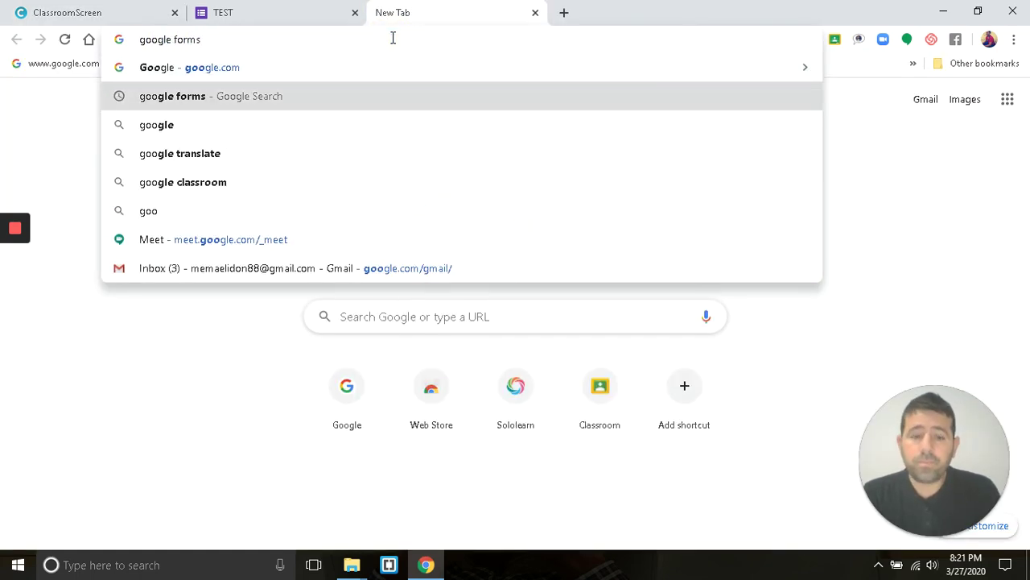
{"action": "key", "text": "Return"}
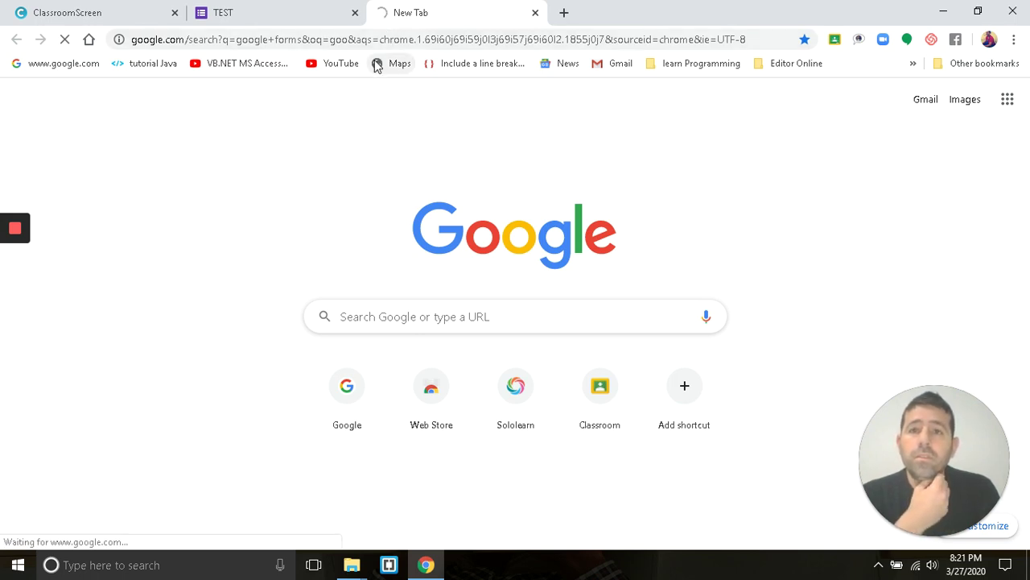
{"action": "mouse_move", "coordinate": [7, 249]}
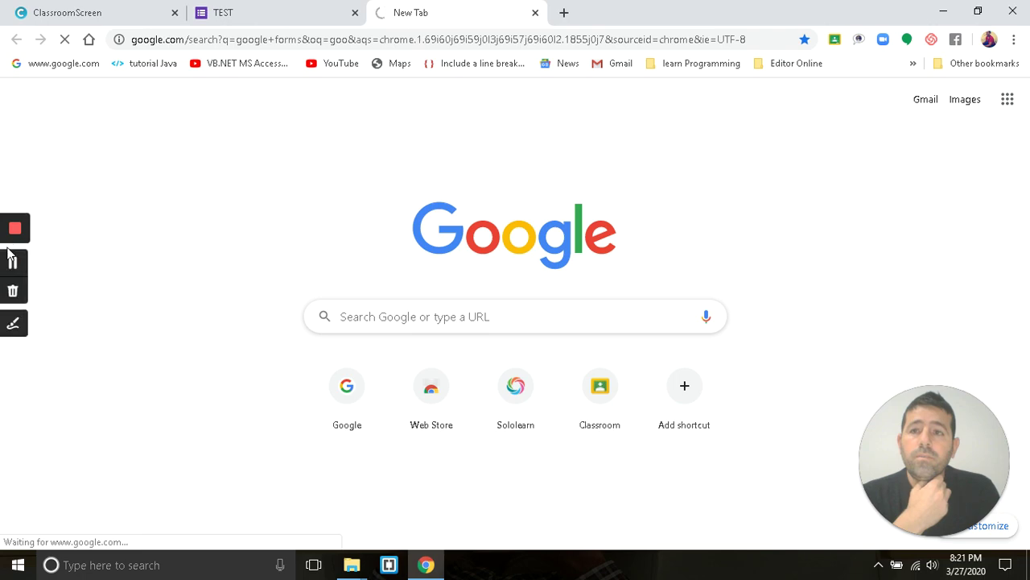
{"action": "left_click", "coordinate": [11, 268]}
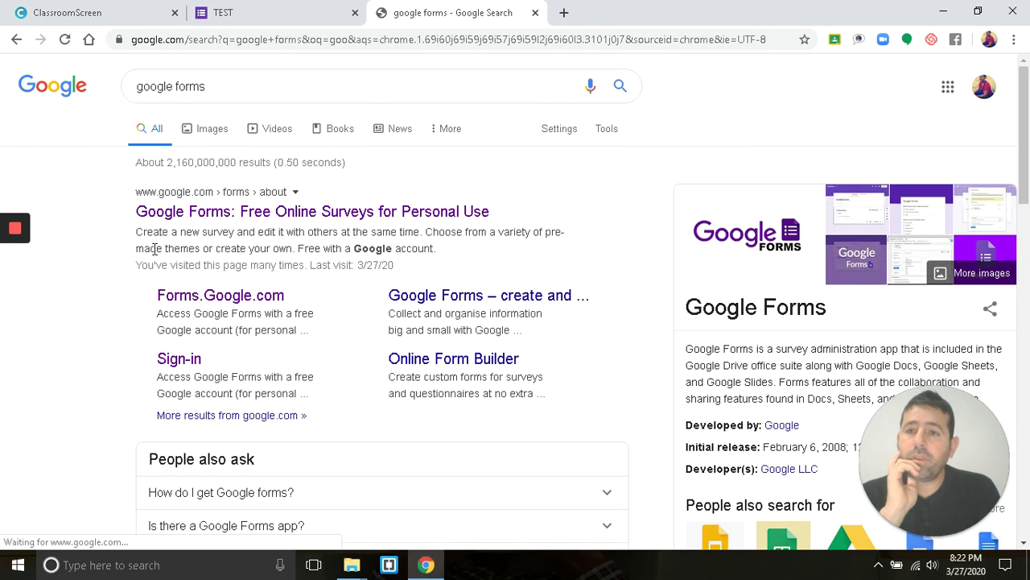
{"action": "left_click", "coordinate": [279, 217]}
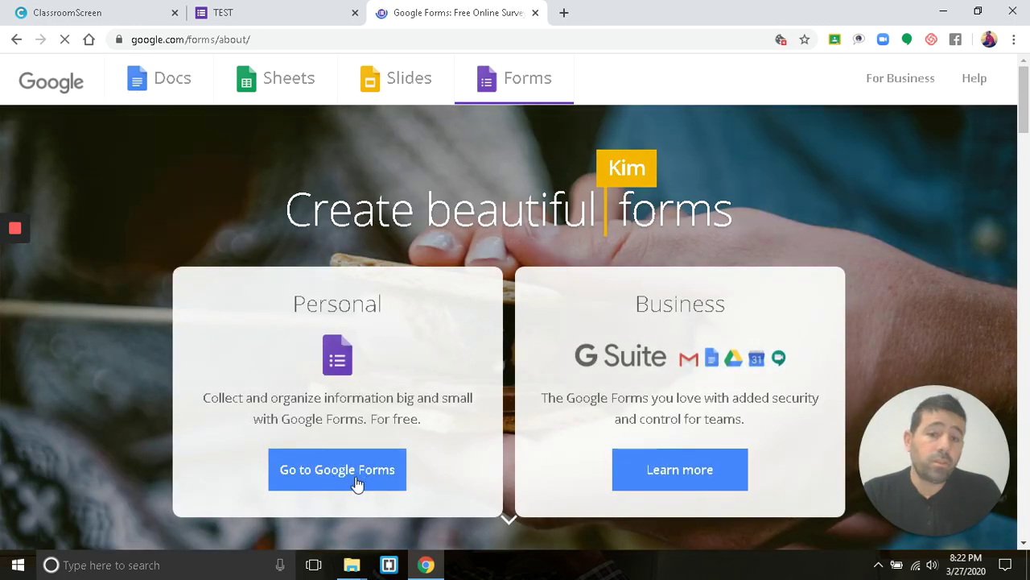
{"action": "left_click", "coordinate": [358, 482]}
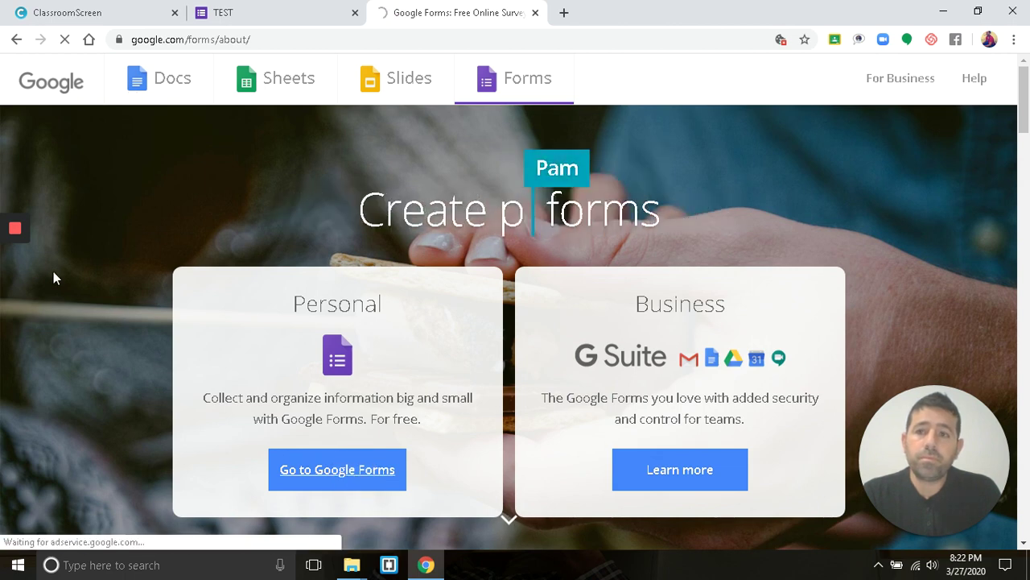
{"action": "mouse_move", "coordinate": [17, 270]}
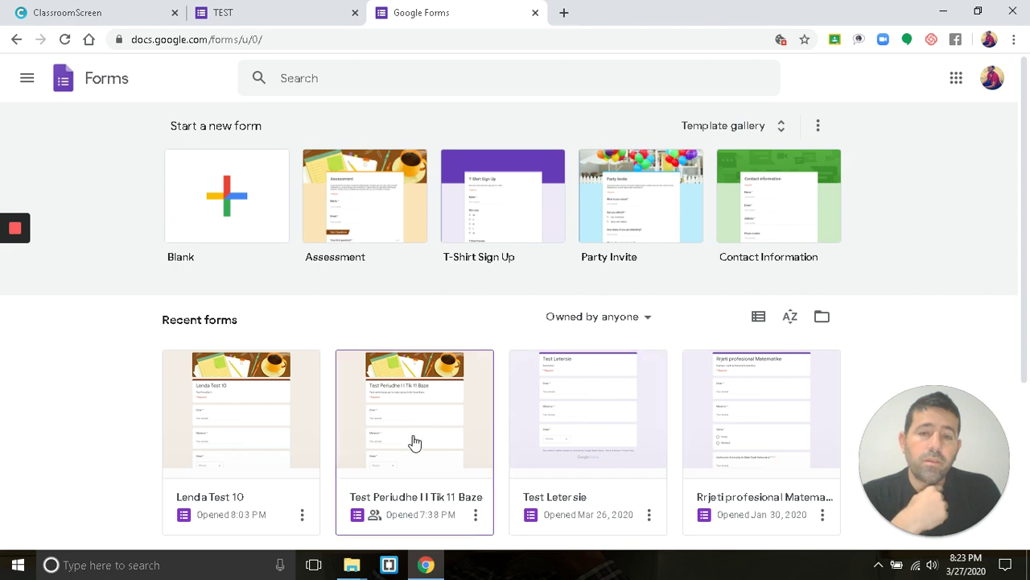
- Open the Lenda Test 10 quiz from Recent forms and show its Settings dialog
{"action": "left_click", "coordinate": [266, 450]}
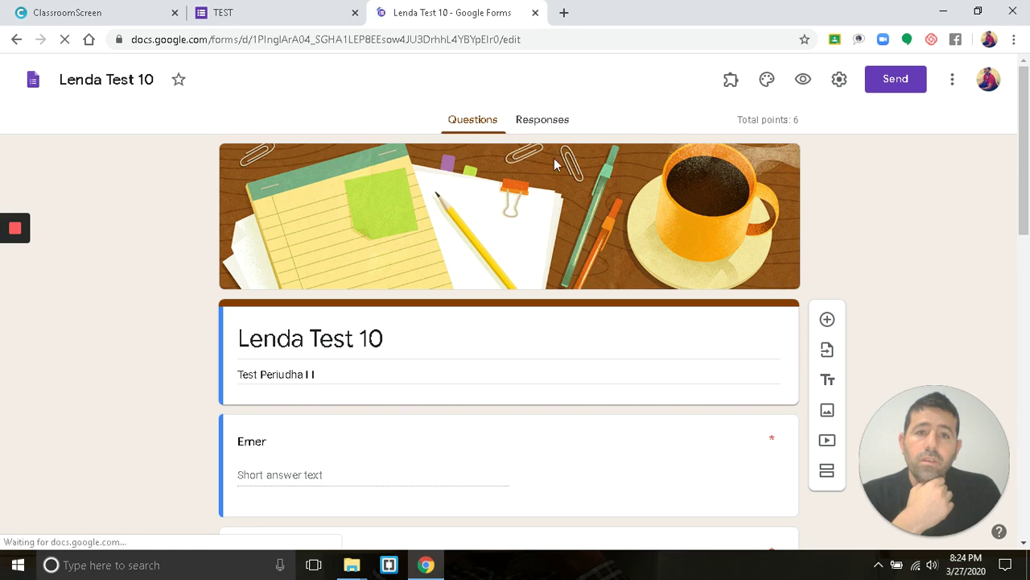
{"action": "left_click", "coordinate": [839, 81]}
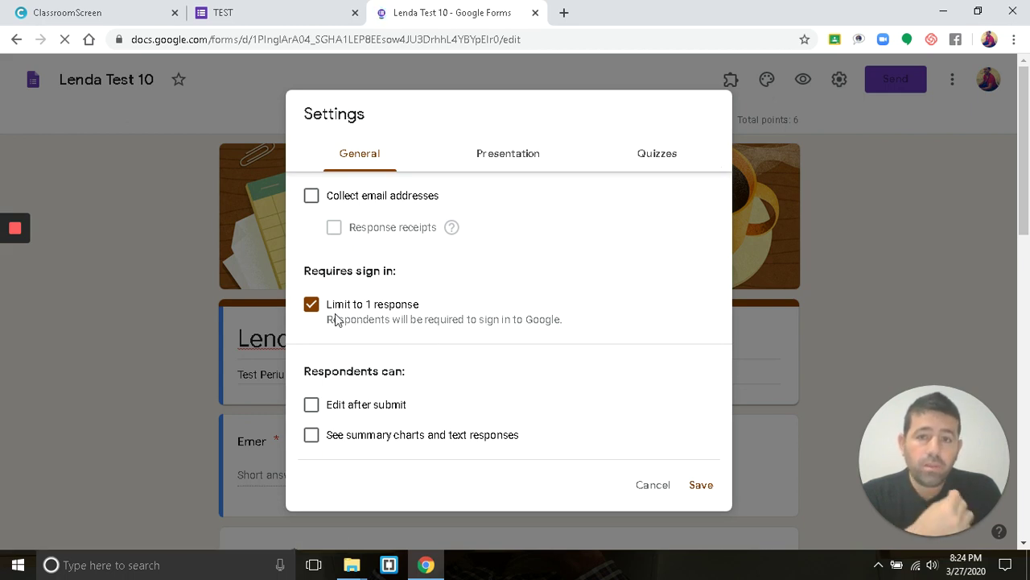
- Untick Limit to 1 response and switch back to the ClassroomScreen notes tab
{"action": "left_click", "coordinate": [312, 305]}
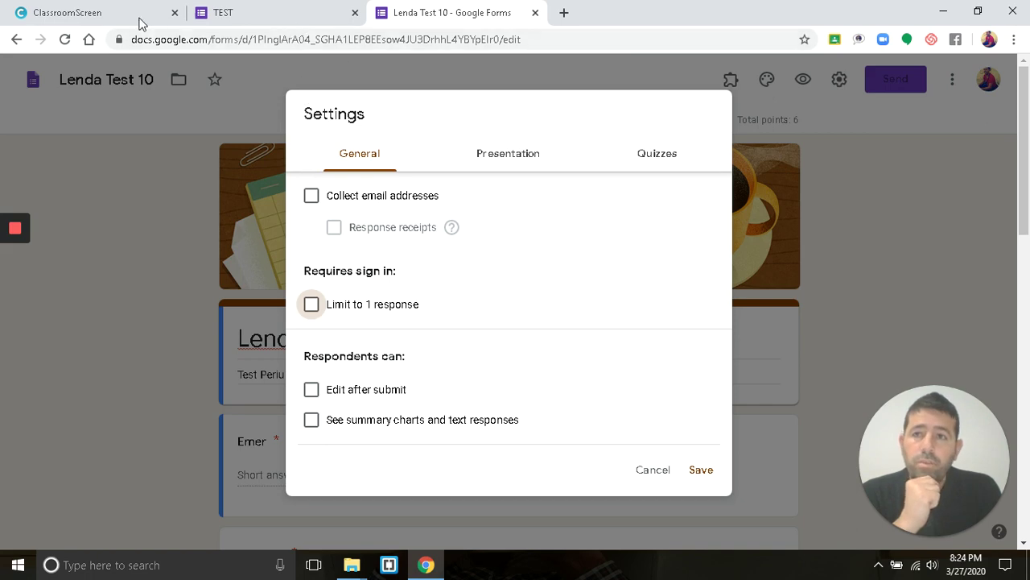
{"action": "left_click", "coordinate": [110, 19]}
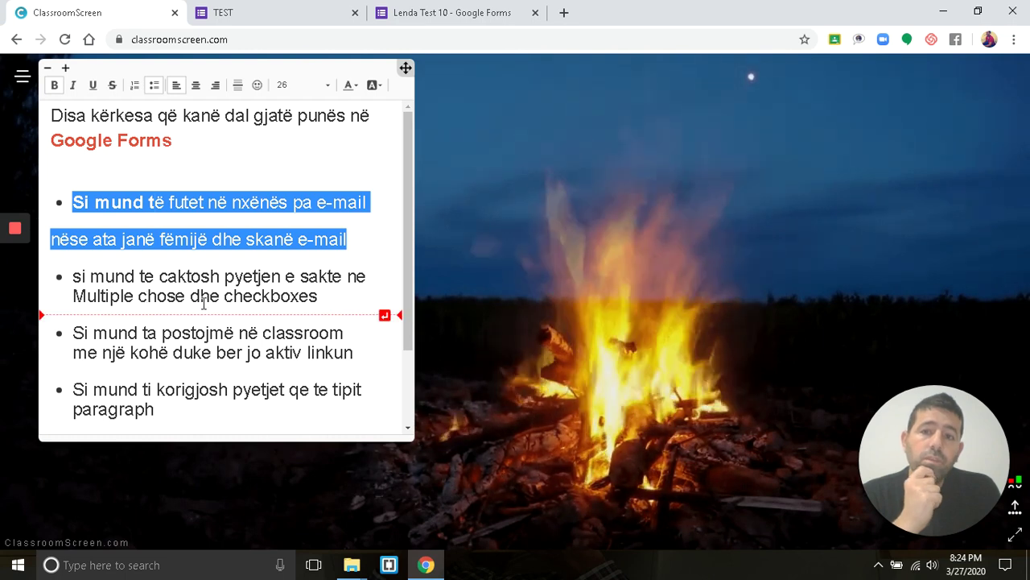
- Switch back to the Lenda Test 10 Google Forms tab
{"action": "left_click", "coordinate": [474, 15]}
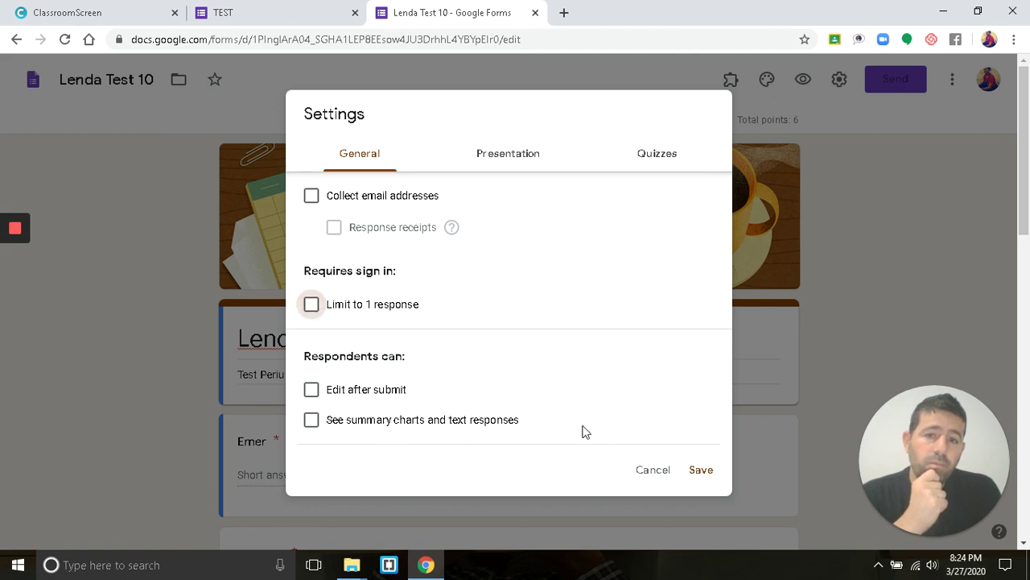
- Cancel Settings, open the Klasa and Rezultati questions, keeping Rezultati as Multiple choice
{"action": "left_click", "coordinate": [657, 472]}
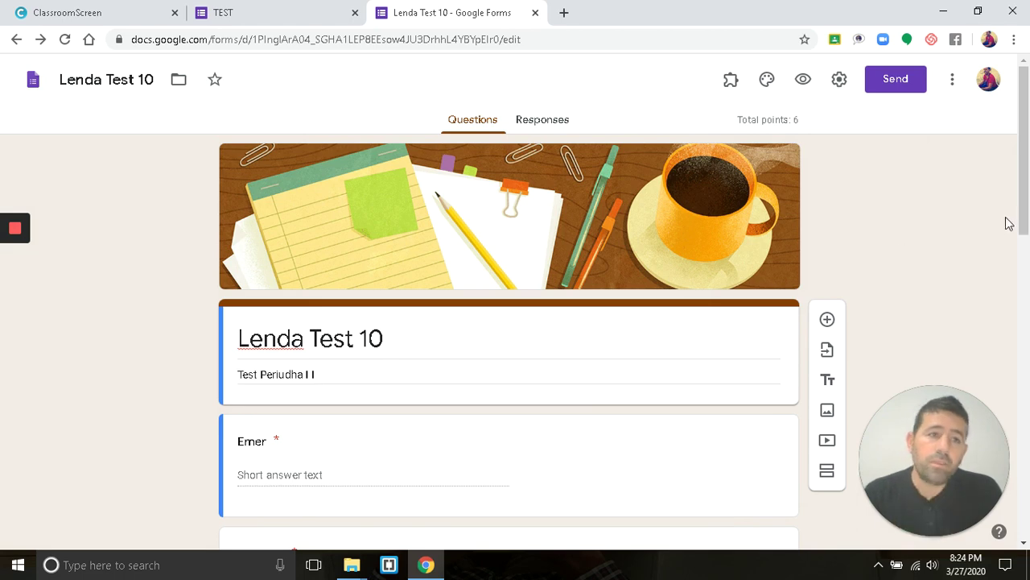
{"action": "left_click_drag", "start_coordinate": [1025, 211], "coordinate": [1027, 338]}
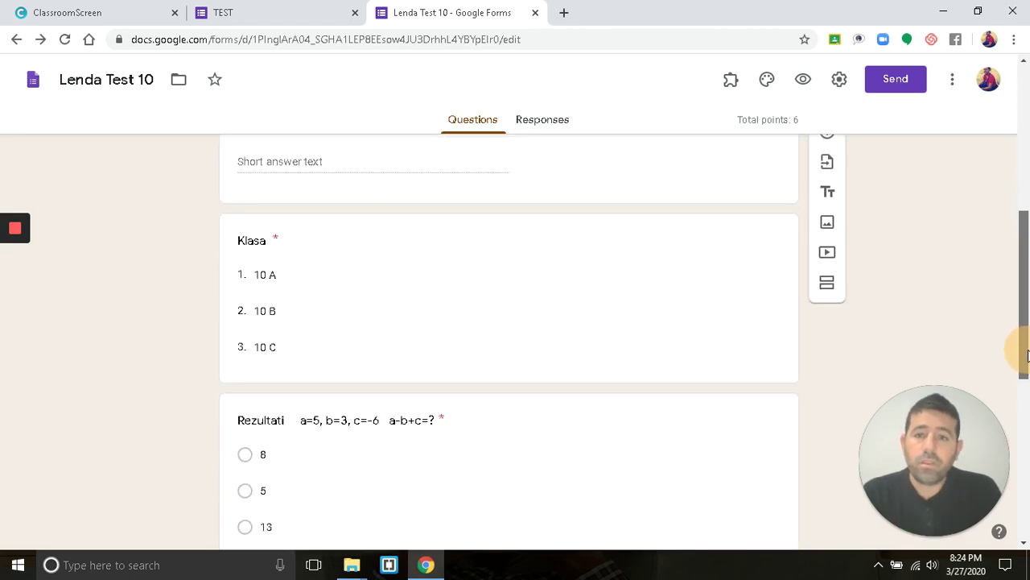
{"action": "left_click", "coordinate": [387, 293]}
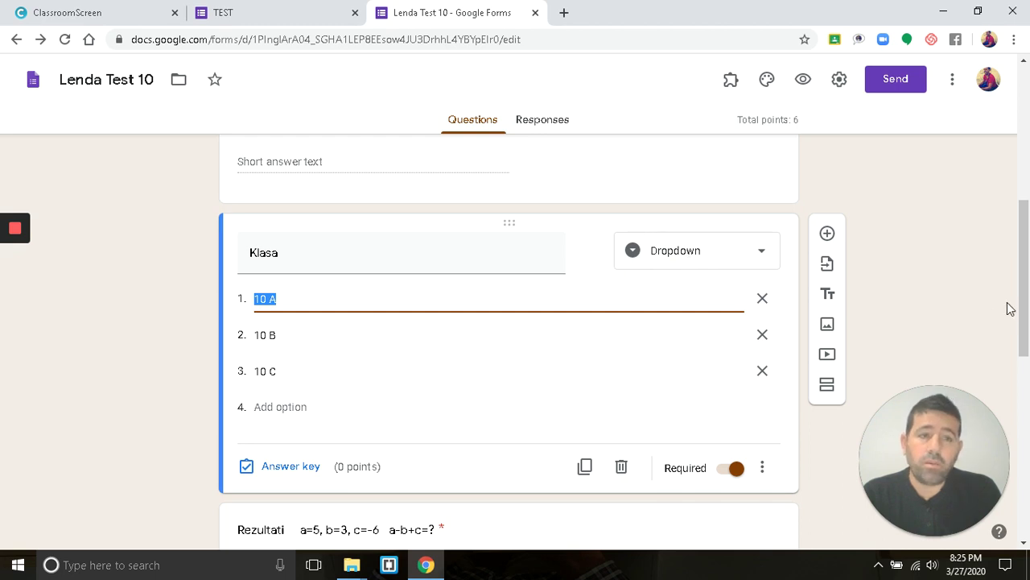
{"action": "left_click_drag", "start_coordinate": [1029, 300], "coordinate": [1029, 401]}
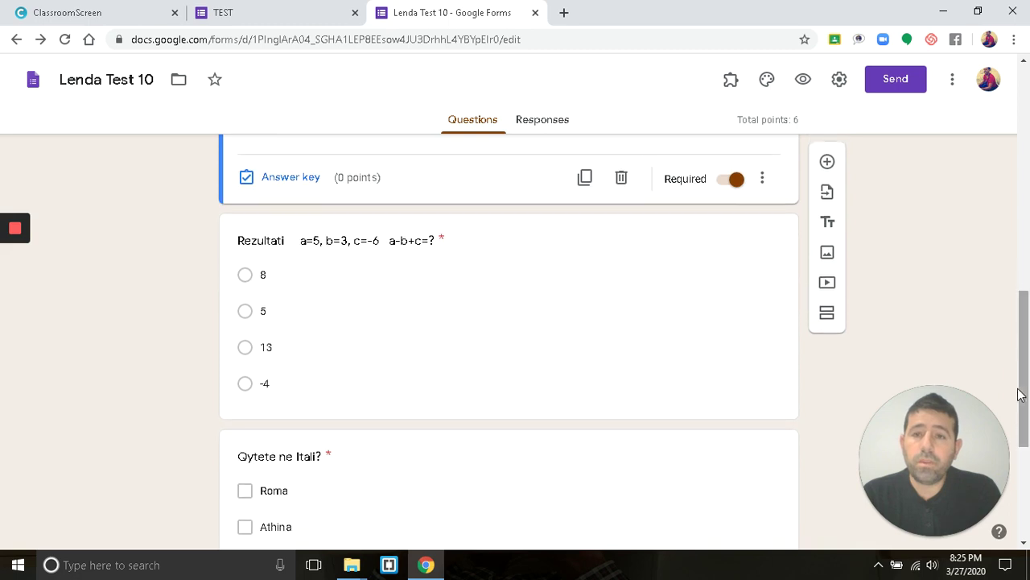
{"action": "left_click", "coordinate": [365, 339]}
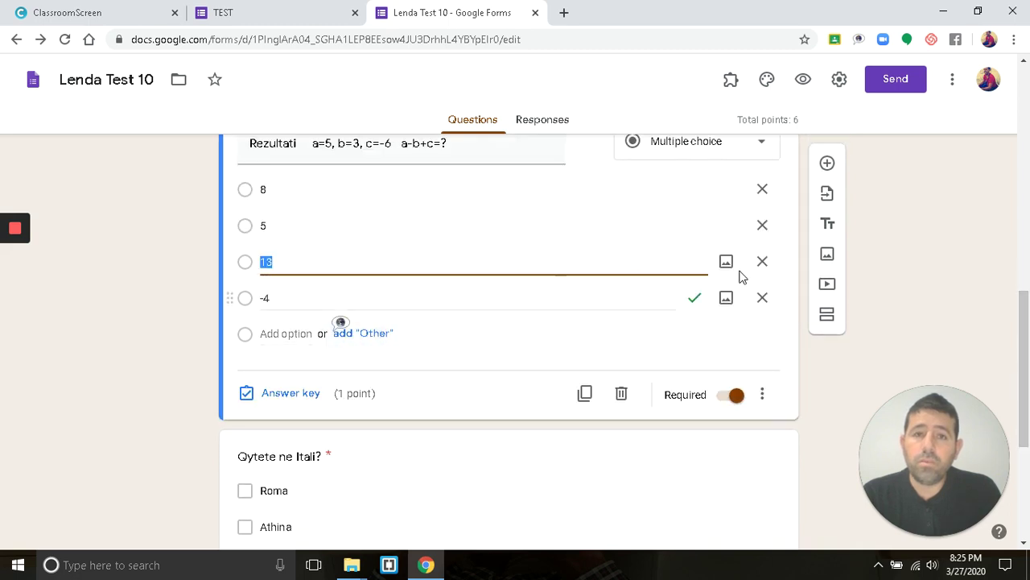
{"action": "left_click_drag", "start_coordinate": [1026, 333], "coordinate": [1026, 266]}
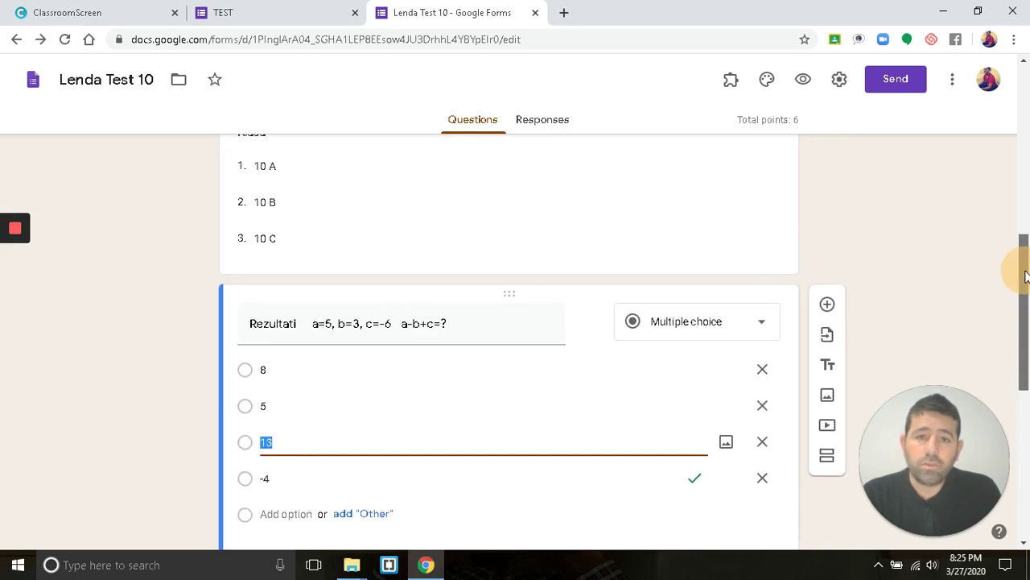
{"action": "left_click", "coordinate": [755, 332]}
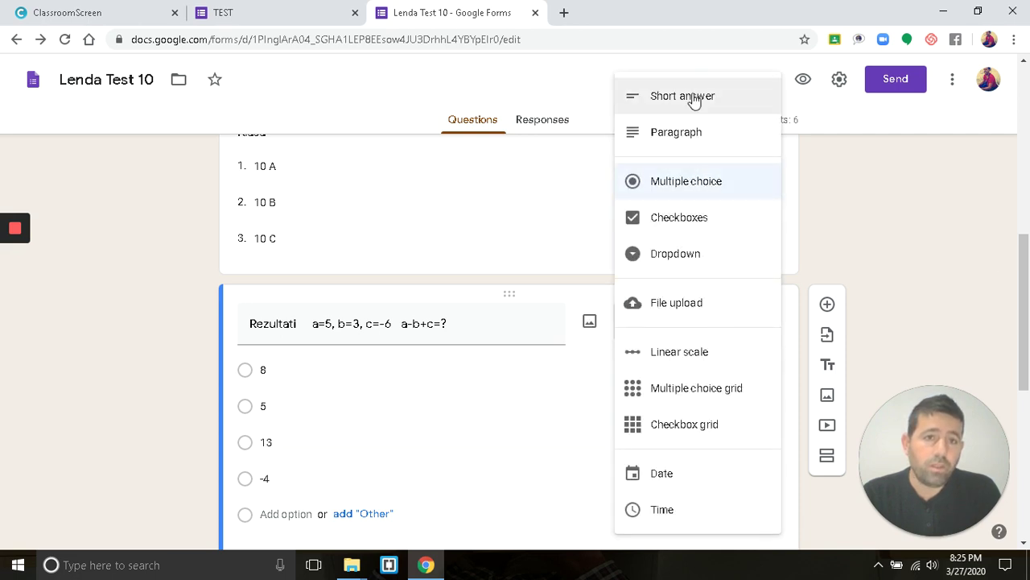
{"action": "left_click", "coordinate": [691, 185]}
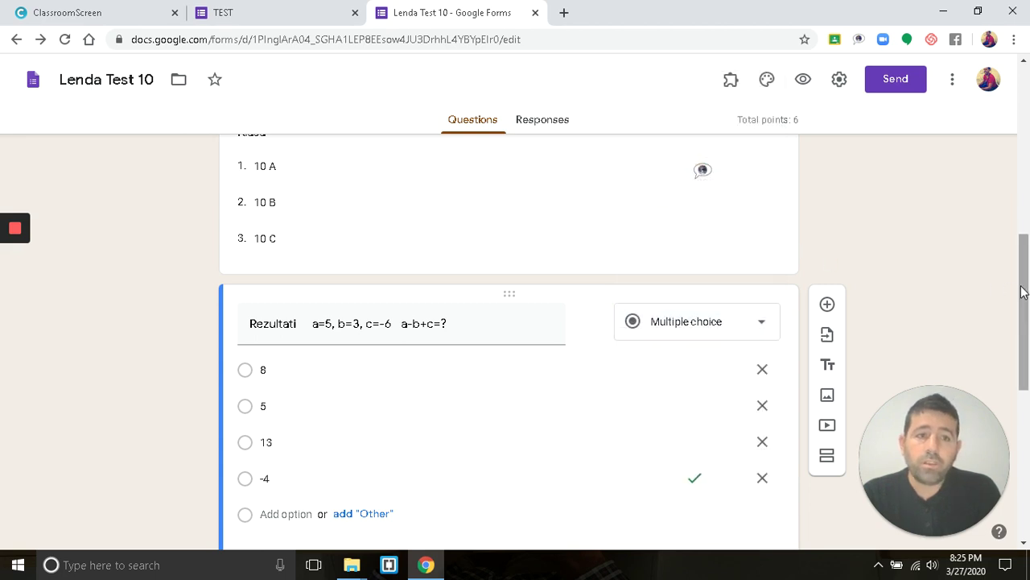
{"action": "left_click_drag", "start_coordinate": [1026, 294], "coordinate": [1027, 334]}
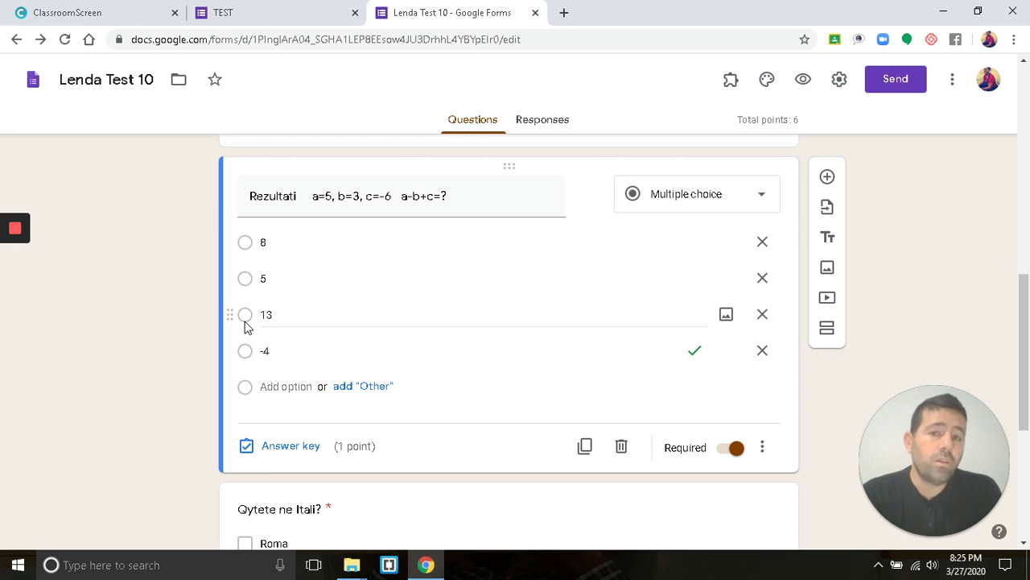
{"action": "left_click", "coordinate": [290, 447]}
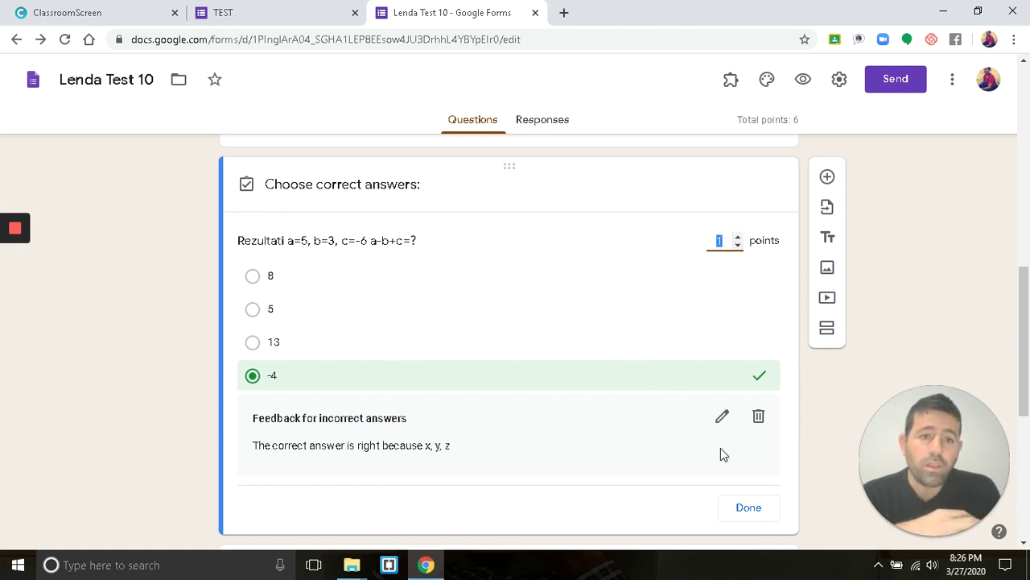
{"action": "left_click", "coordinate": [749, 508]}
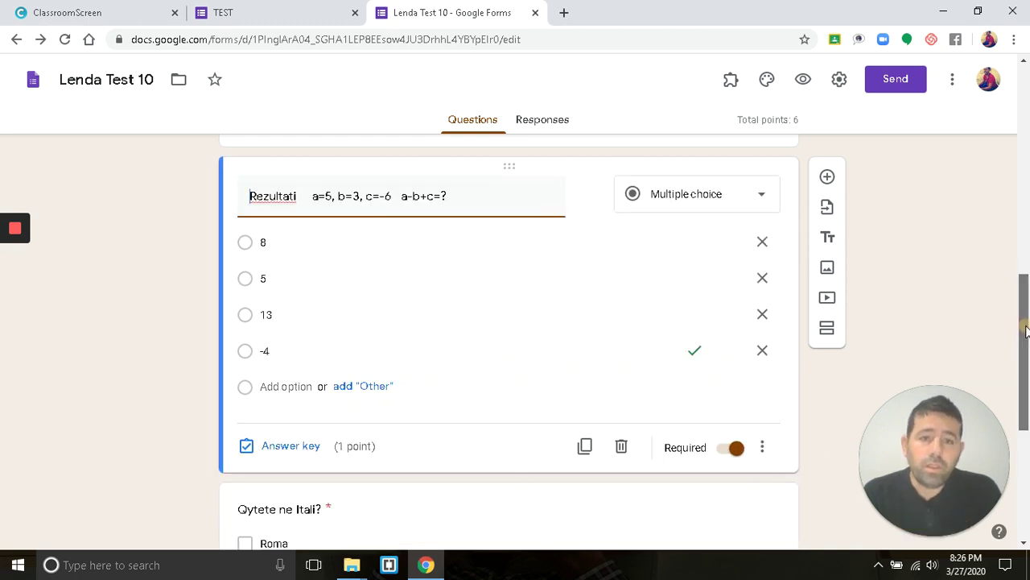
{"action": "left_click_drag", "start_coordinate": [1026, 337], "coordinate": [1026, 414]}
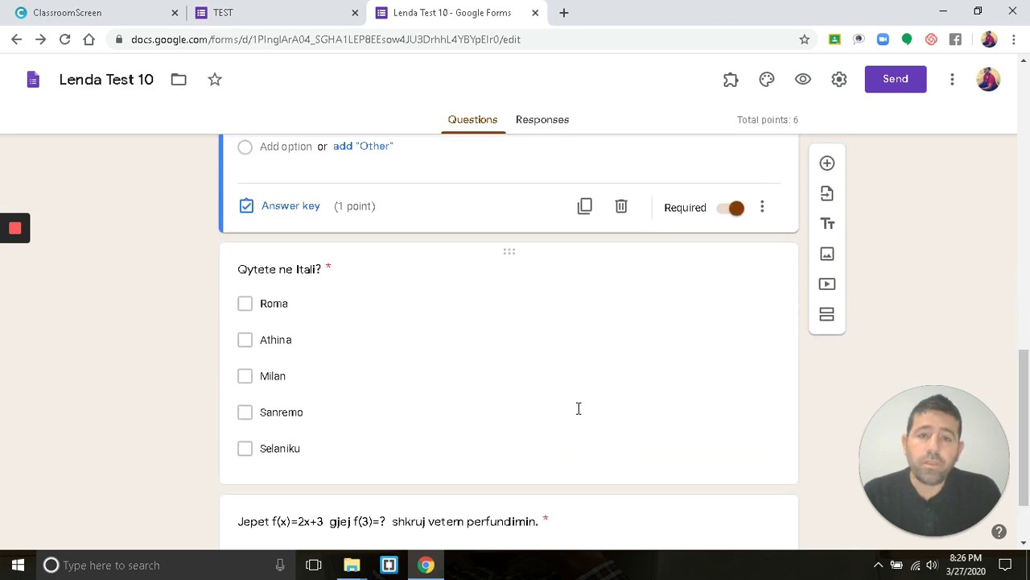
{"action": "left_click", "coordinate": [391, 338]}
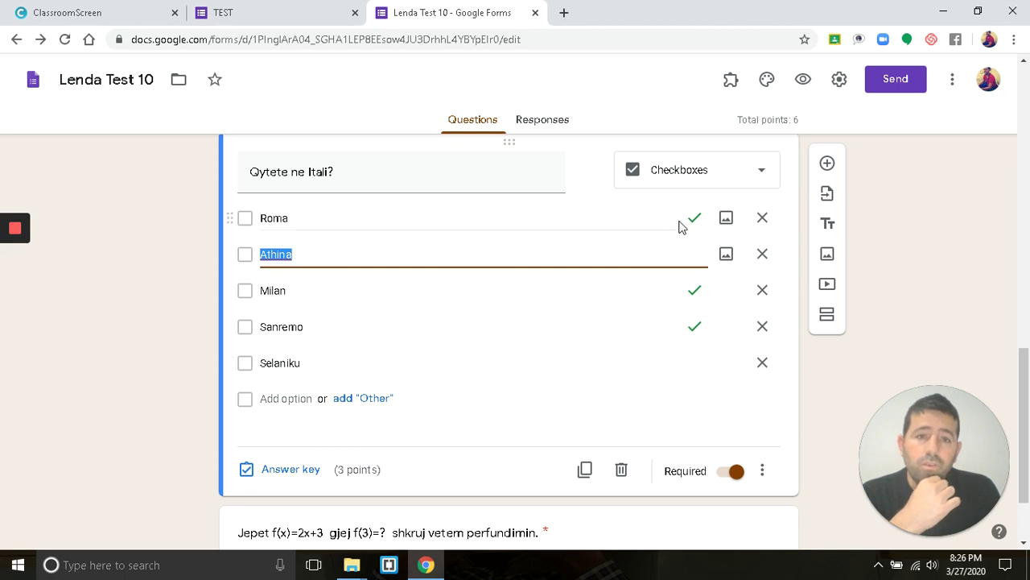
{"action": "left_click", "coordinate": [291, 475]}
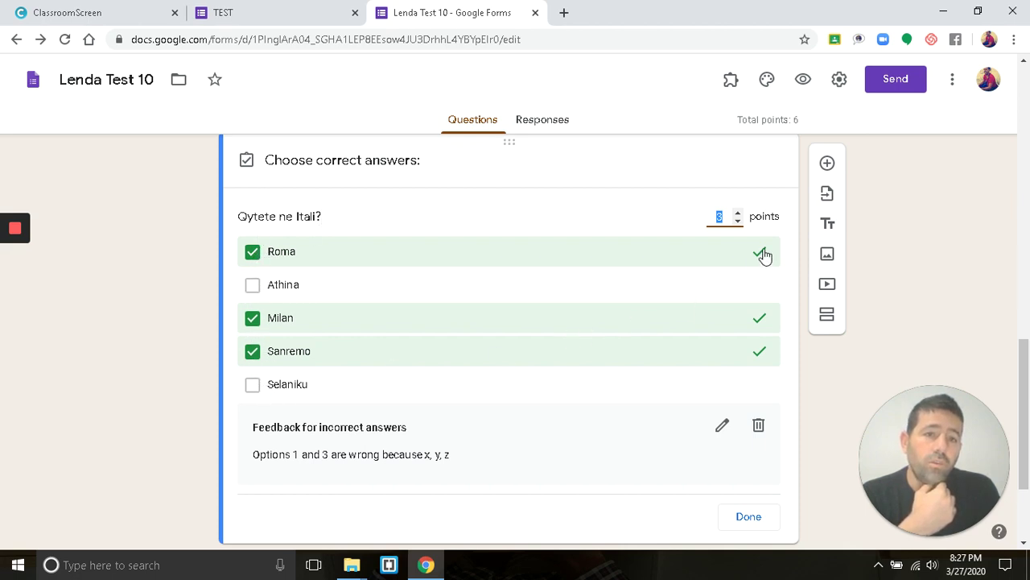
{"action": "left_click", "coordinate": [755, 522]}
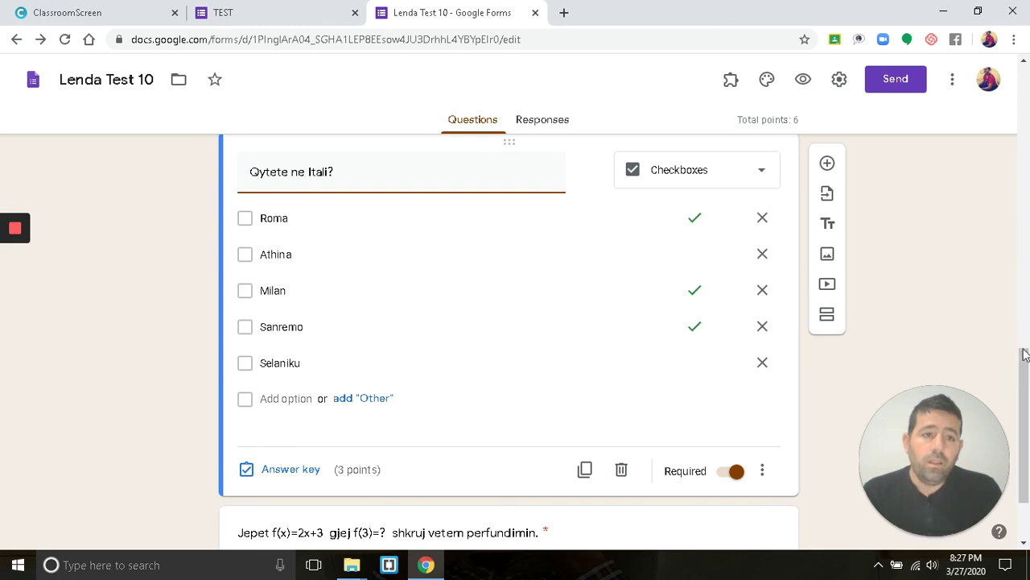
{"action": "left_click_drag", "start_coordinate": [1027, 368], "coordinate": [1027, 414]}
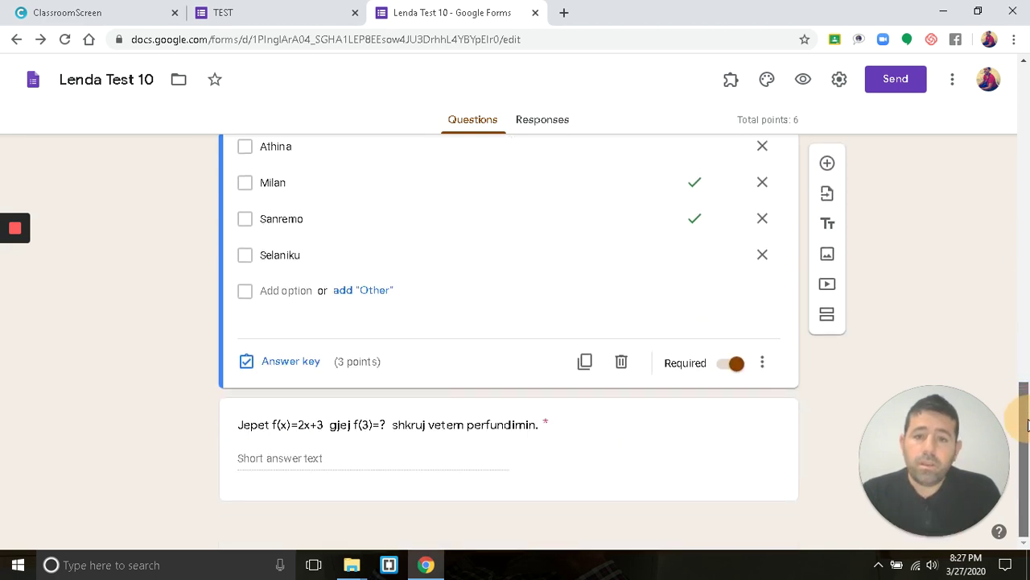
- Open the f(3) short-answer question for editing
{"action": "left_click", "coordinate": [345, 466]}
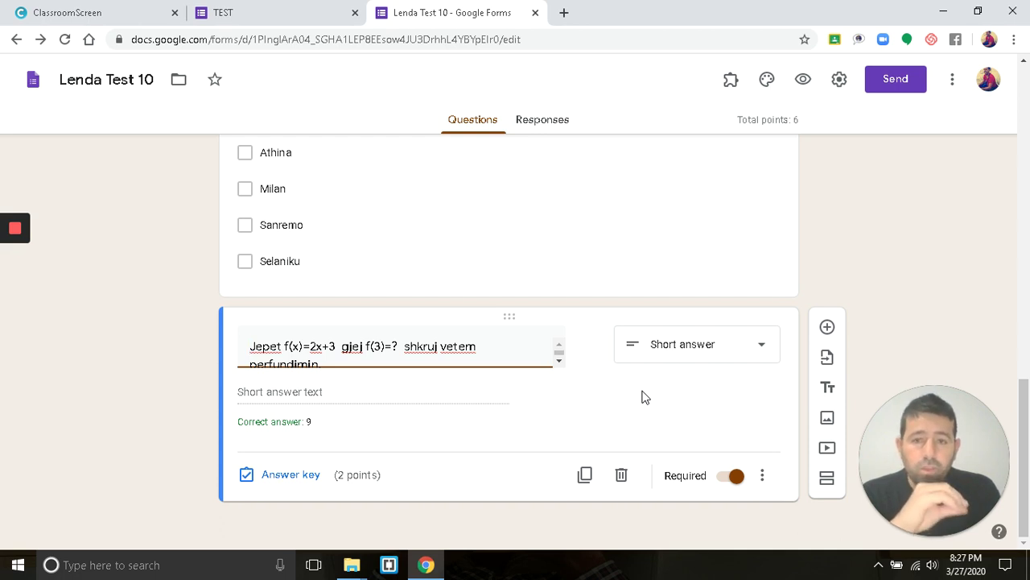
{"action": "left_click", "coordinate": [559, 361]}
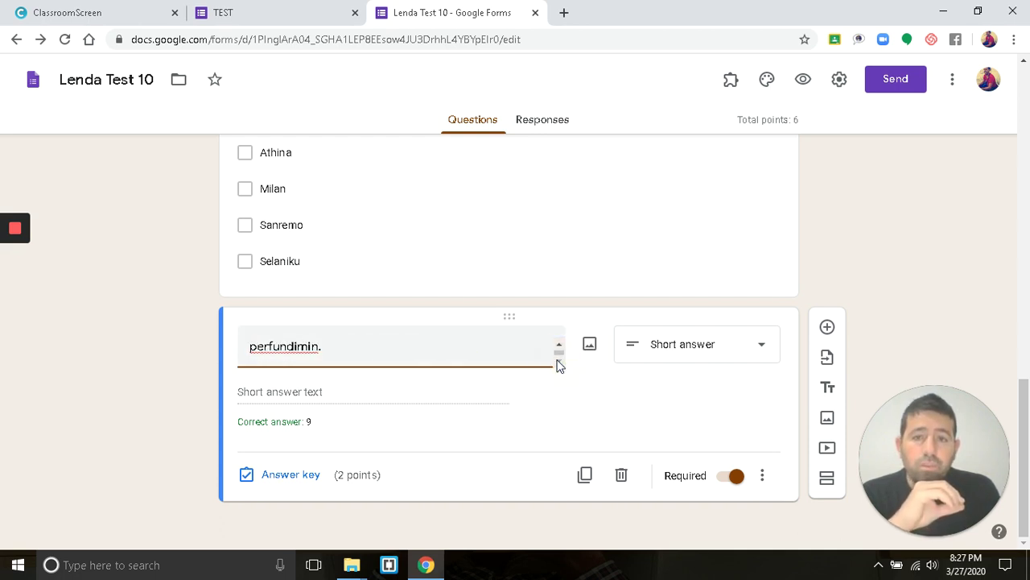
{"action": "left_click", "coordinate": [559, 345]}
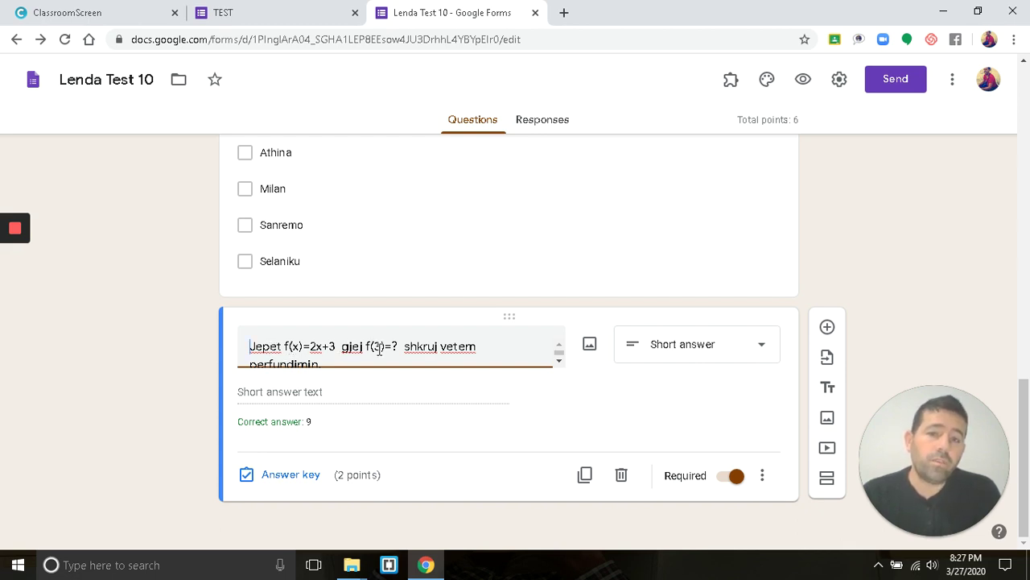
{"action": "left_click", "coordinate": [559, 362]}
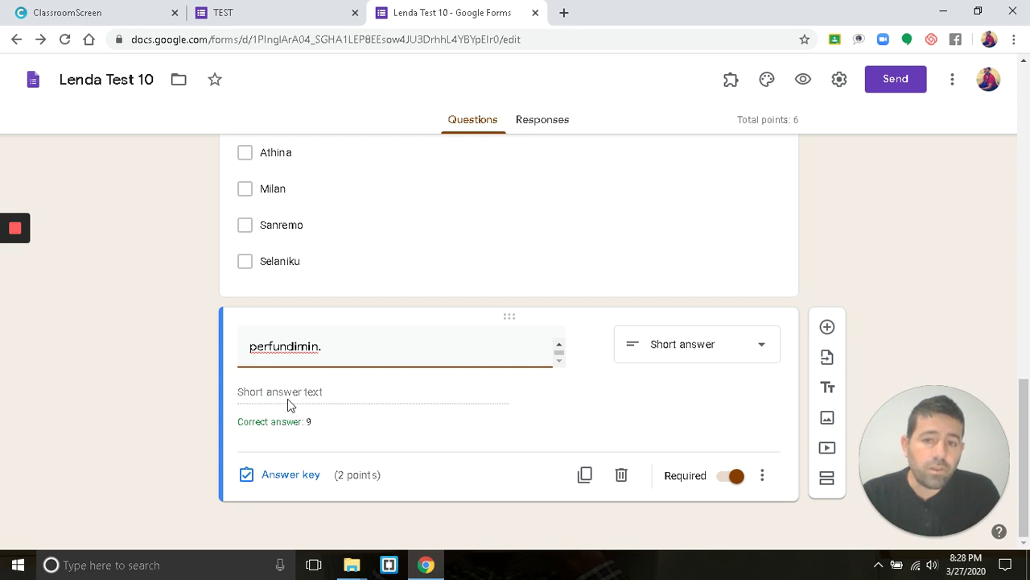
- Confirm its answer key accepts 9 for 2 points, then return to the ClassroomScreen notes
{"action": "left_click", "coordinate": [292, 475]}
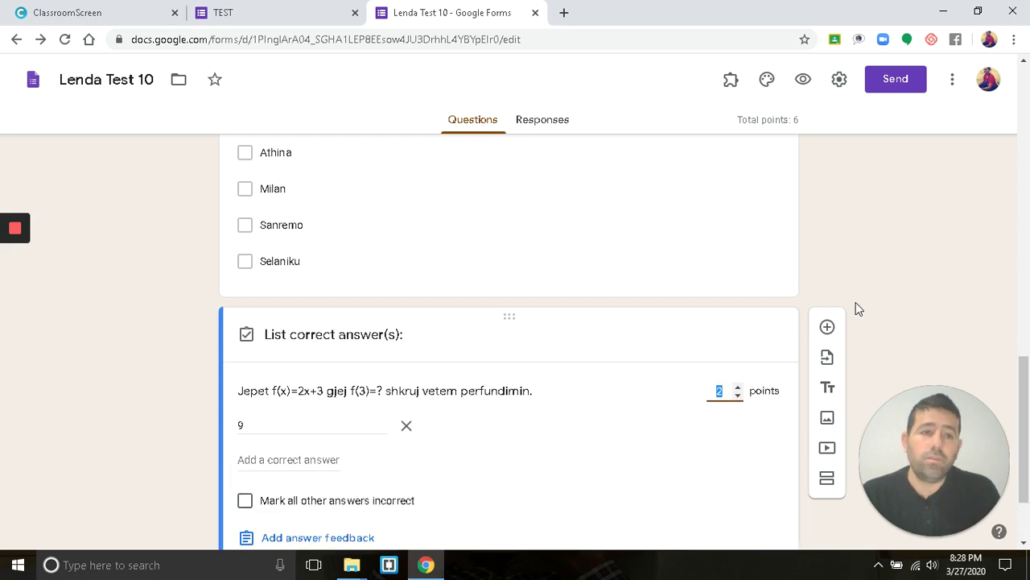
{"action": "scroll", "coordinate": [458, 357], "scroll_direction": "down", "scroll_amount": 2}
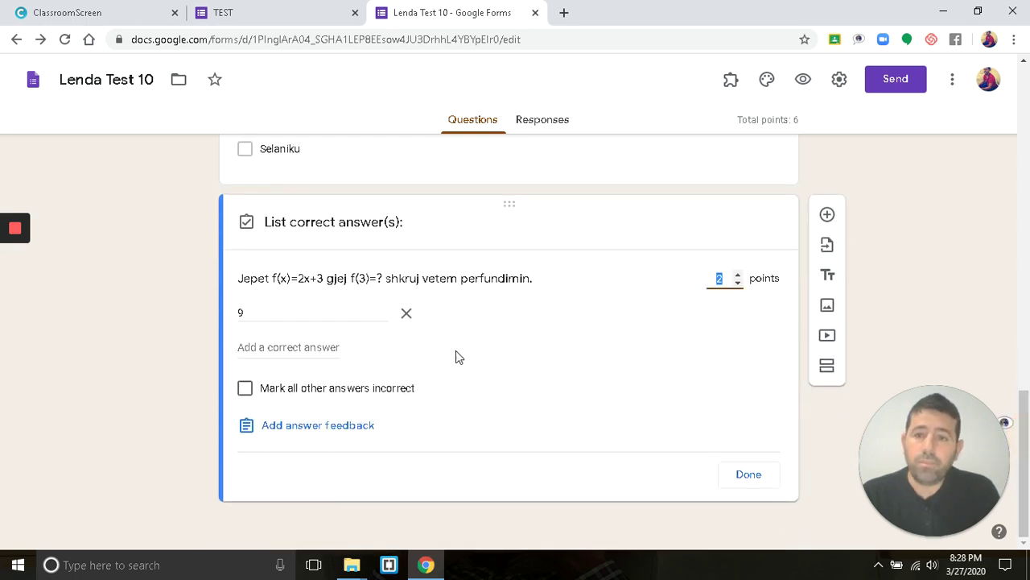
{"action": "left_click", "coordinate": [274, 320]}
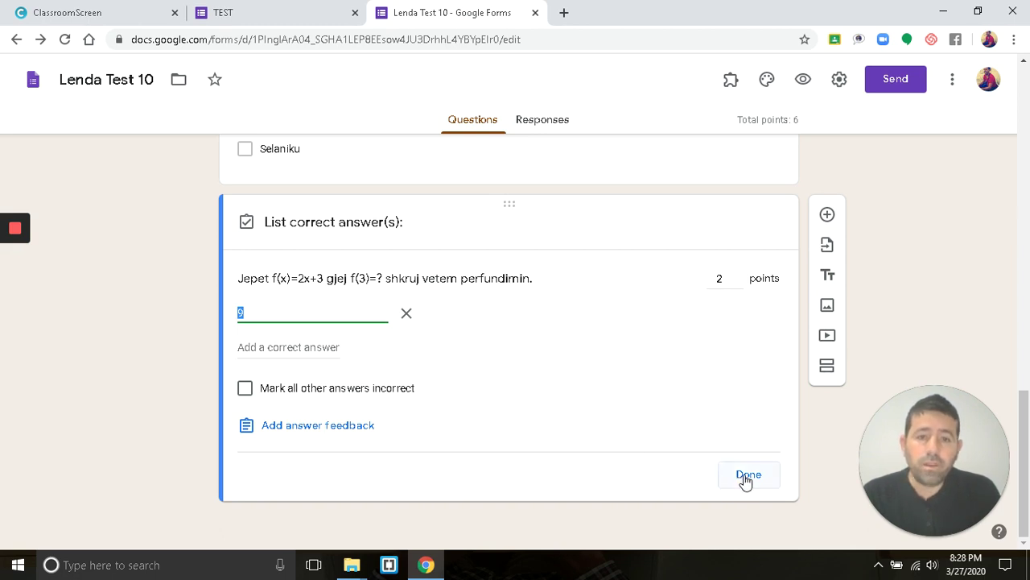
{"action": "left_click", "coordinate": [746, 479]}
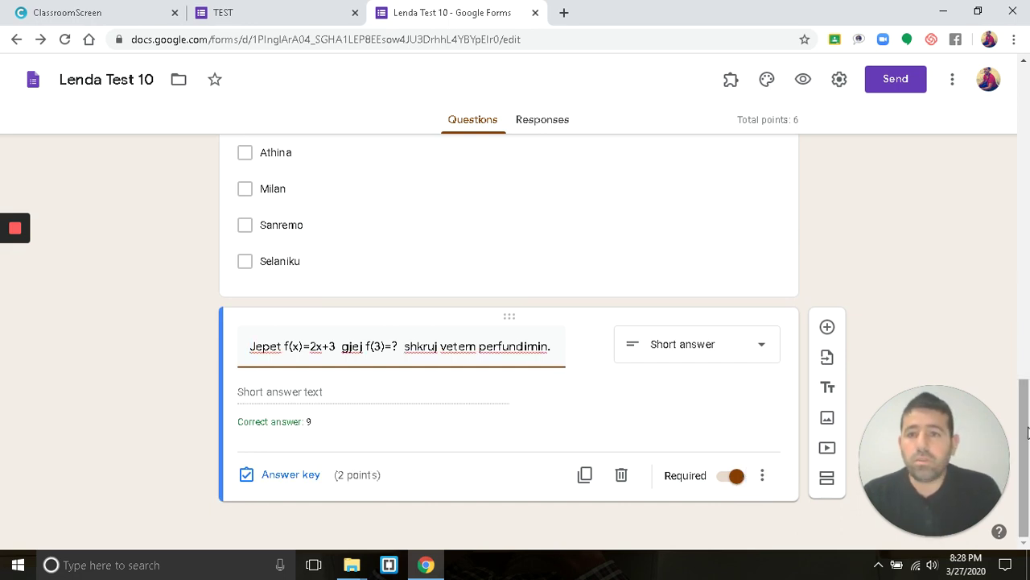
{"action": "left_click_drag", "start_coordinate": [1026, 435], "coordinate": [1025, 429]}
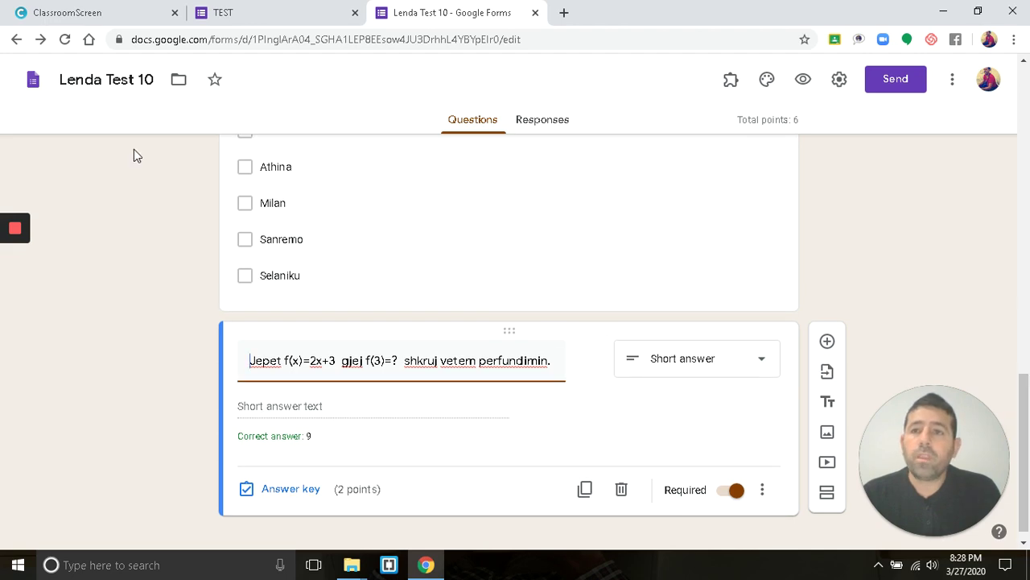
{"action": "left_click", "coordinate": [114, 13]}
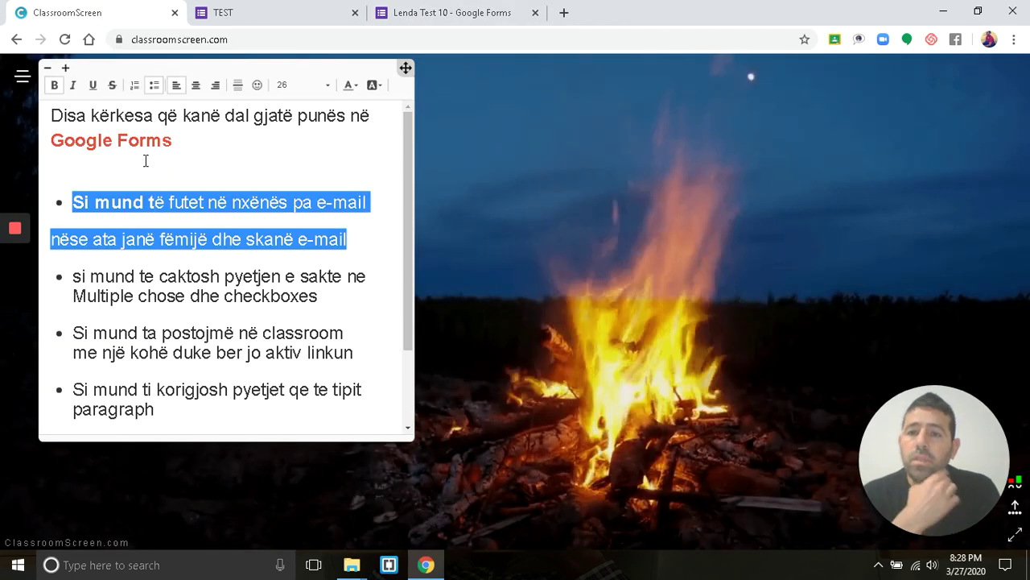
- Insert a new bullet 'Nuk del pjesa e anser key' above the Classroom-posting bullet
{"action": "left_click", "coordinate": [231, 296]}
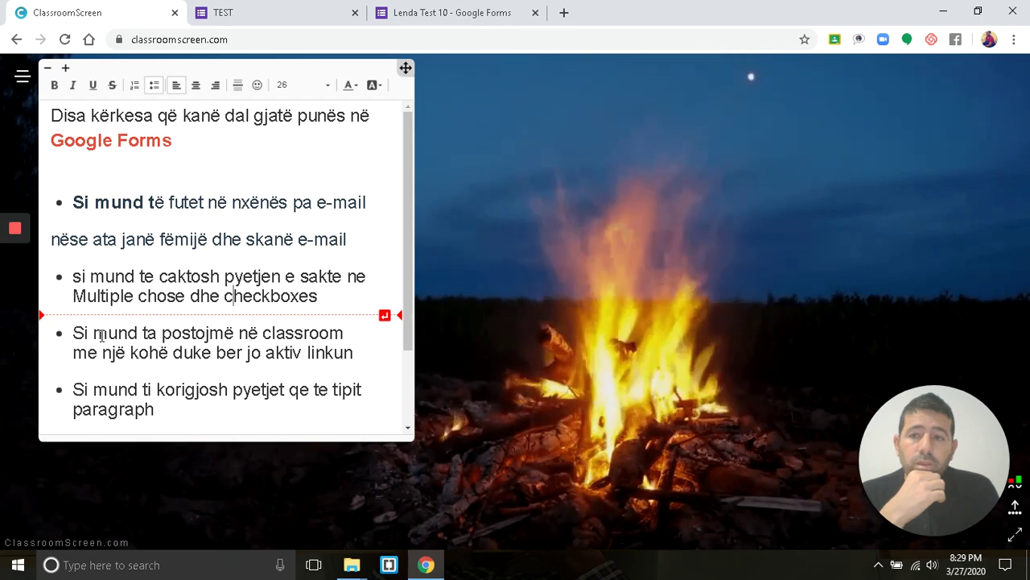
{"action": "left_click", "coordinate": [74, 333]}
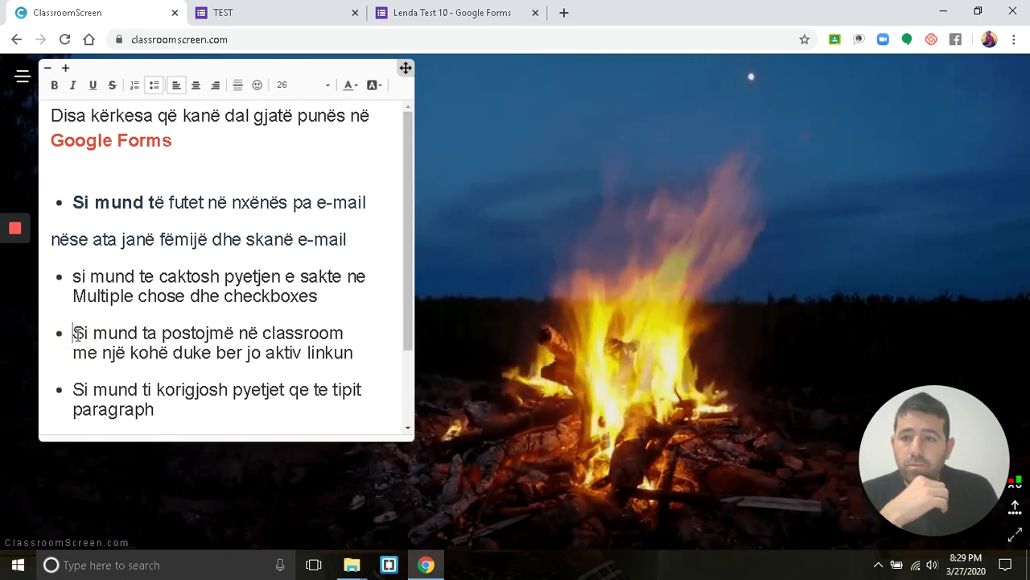
{"action": "mouse_move", "coordinate": [74, 332]}
{"action": "key", "text": "Return"}
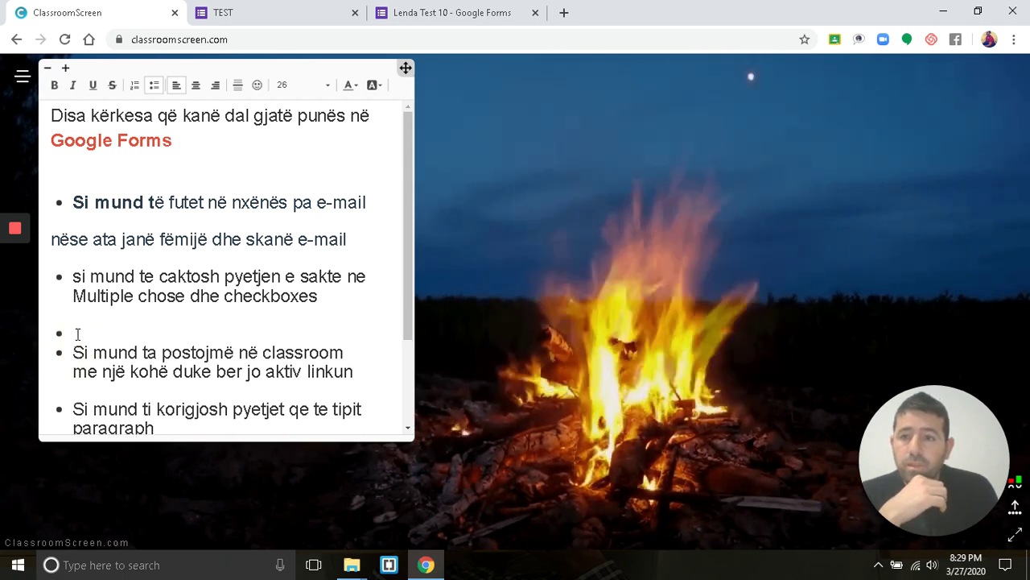
{"action": "left_click", "coordinate": [80, 335]}
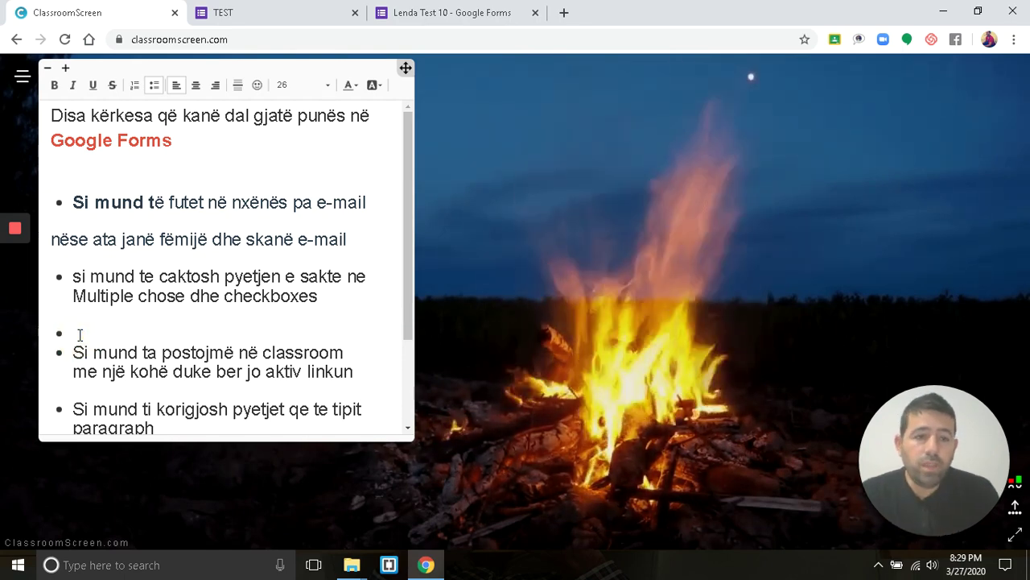
{"action": "type", "text": "Nuk"}
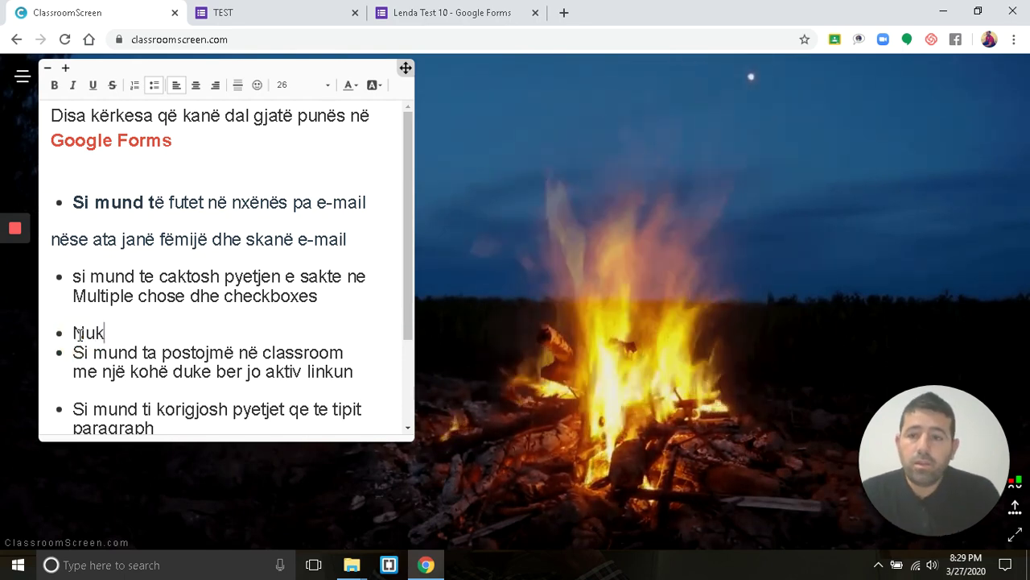
{"action": "type", "text": " del "}
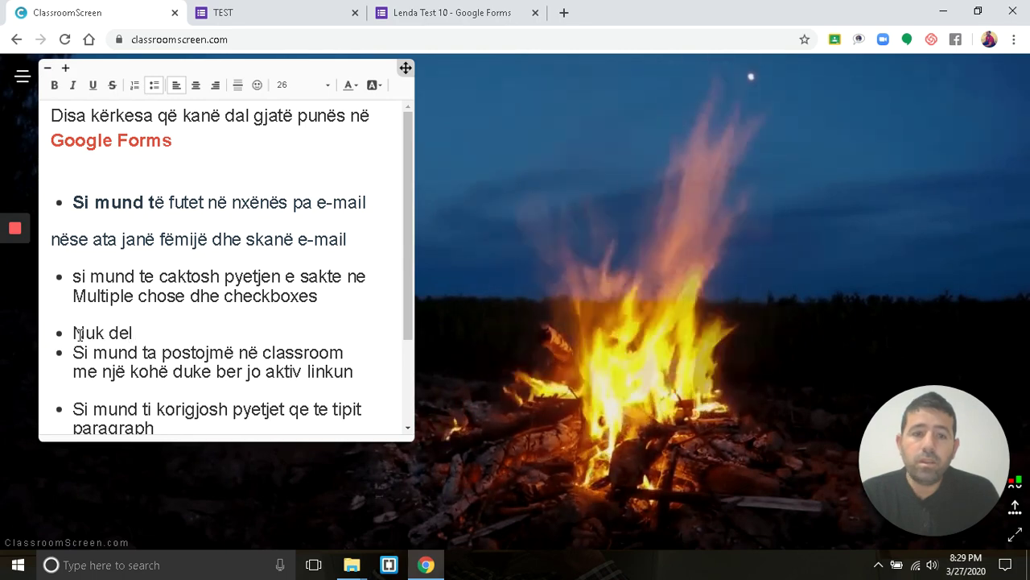
{"action": "type", "text": "pjes"}
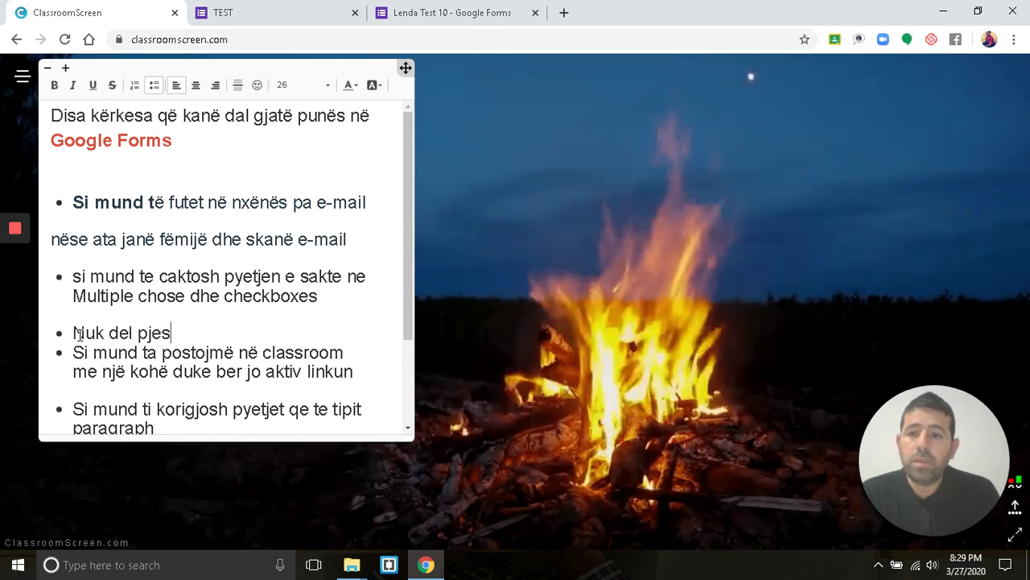
{"action": "type", "text": "a e"}
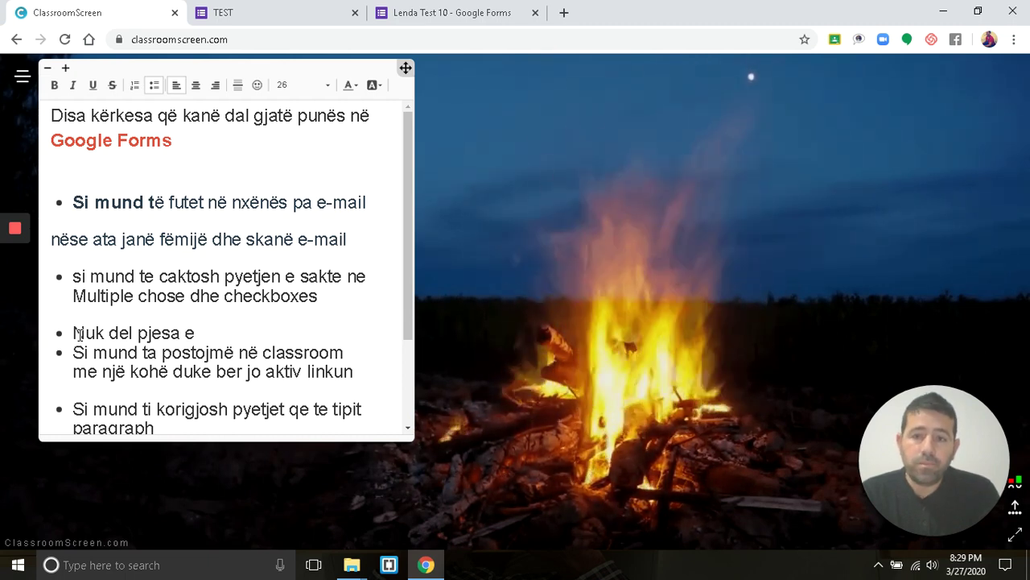
{"action": "type", "text": " anser ke"}
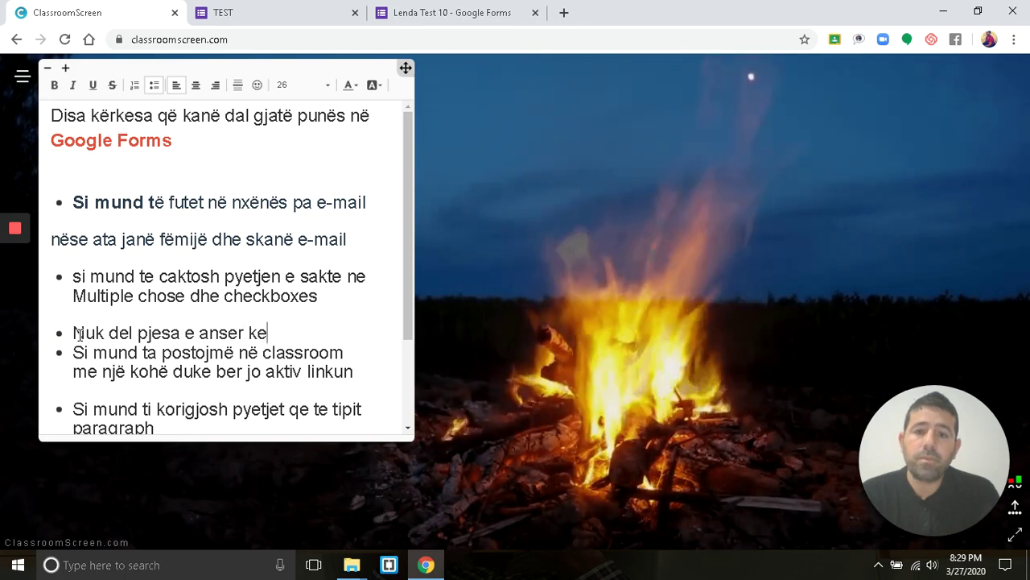
{"action": "type", "text": "y"}
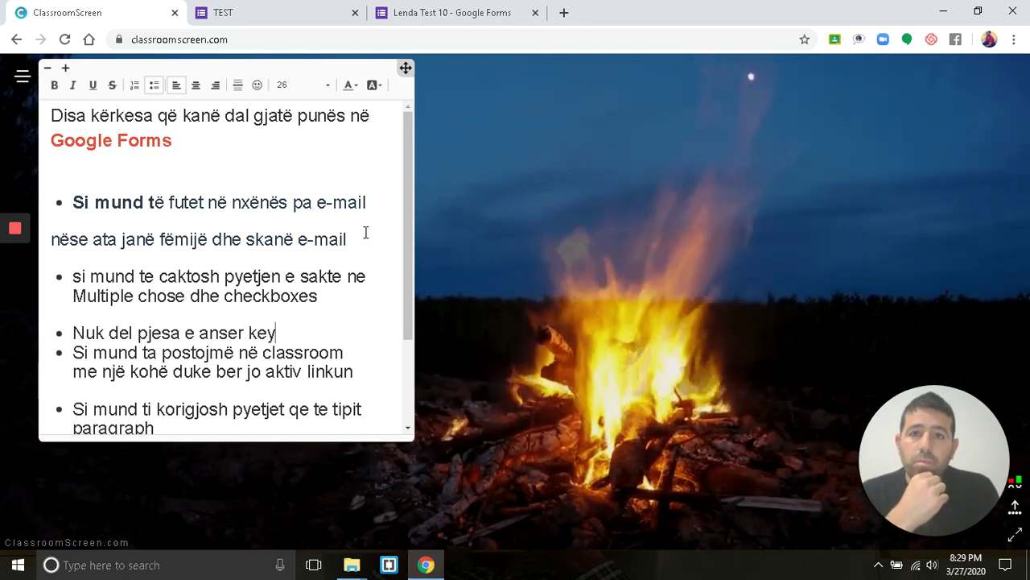
- In Lenda Test 10's Quizzes settings, hide missed questions and correct answers, then save
{"action": "left_click", "coordinate": [424, 16]}
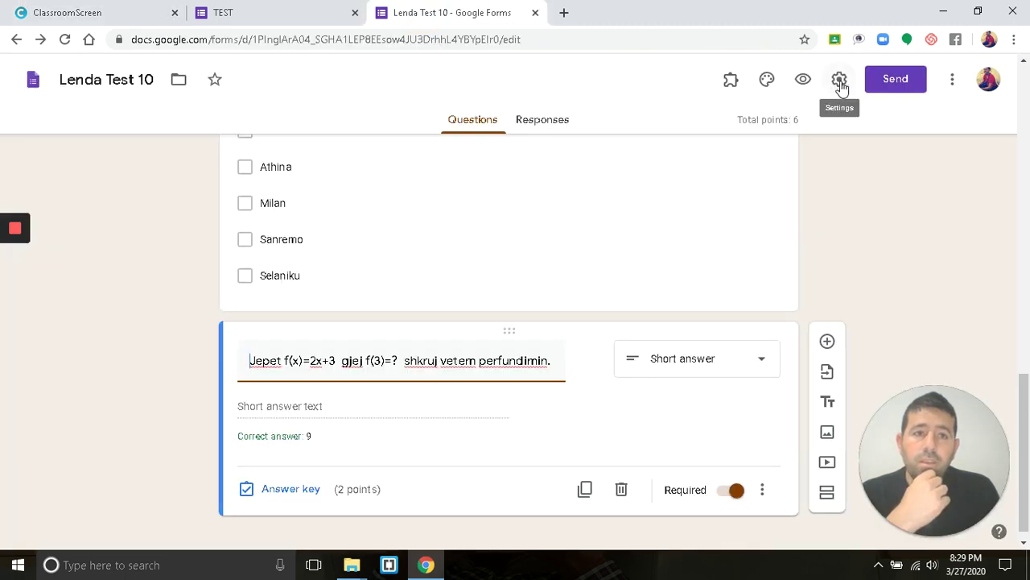
{"action": "left_click", "coordinate": [839, 80]}
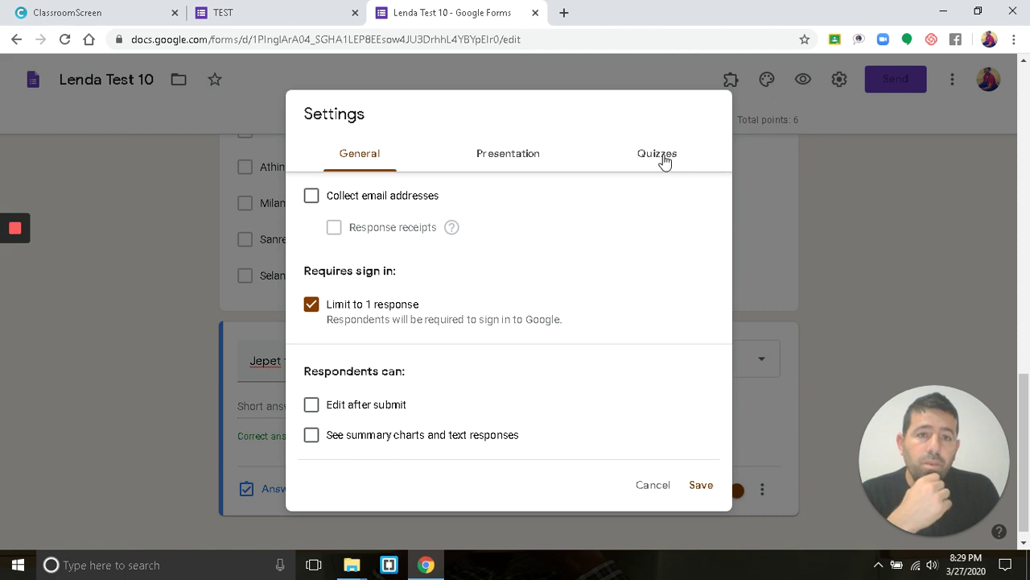
{"action": "left_click", "coordinate": [664, 161]}
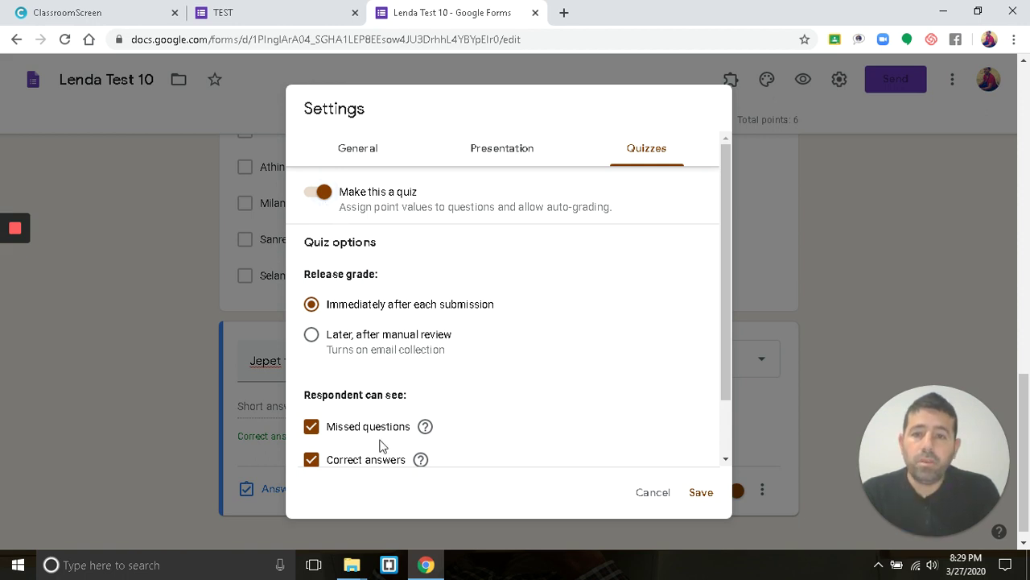
{"action": "left_click_drag", "start_coordinate": [726, 320], "coordinate": [726, 379]}
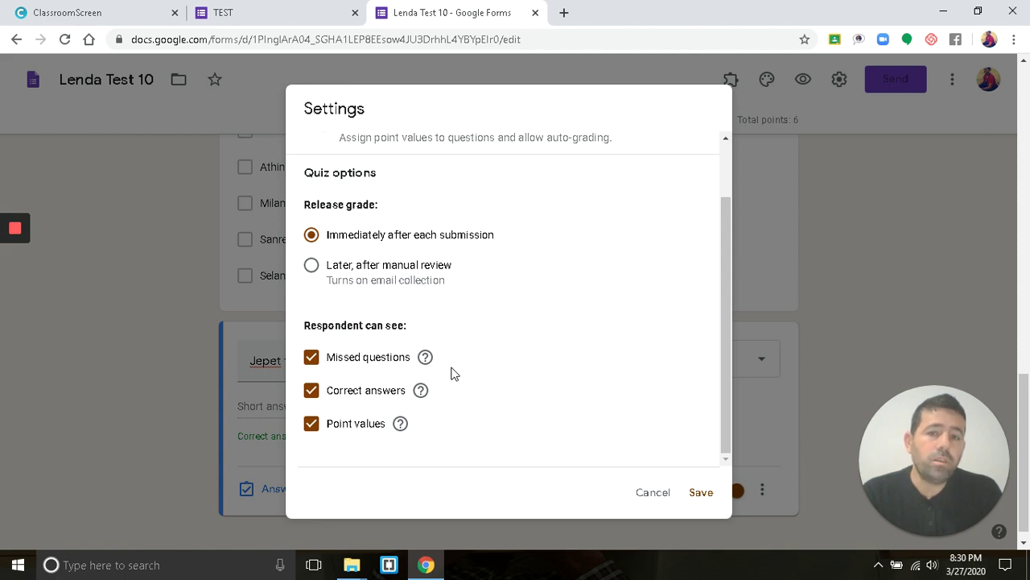
{"action": "left_click", "coordinate": [311, 358]}
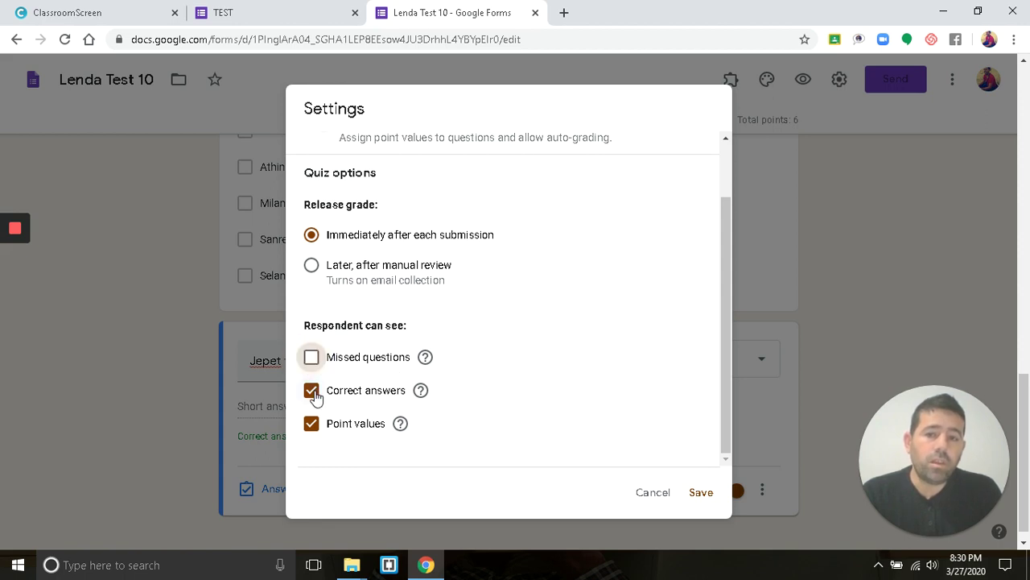
{"action": "left_click", "coordinate": [314, 392]}
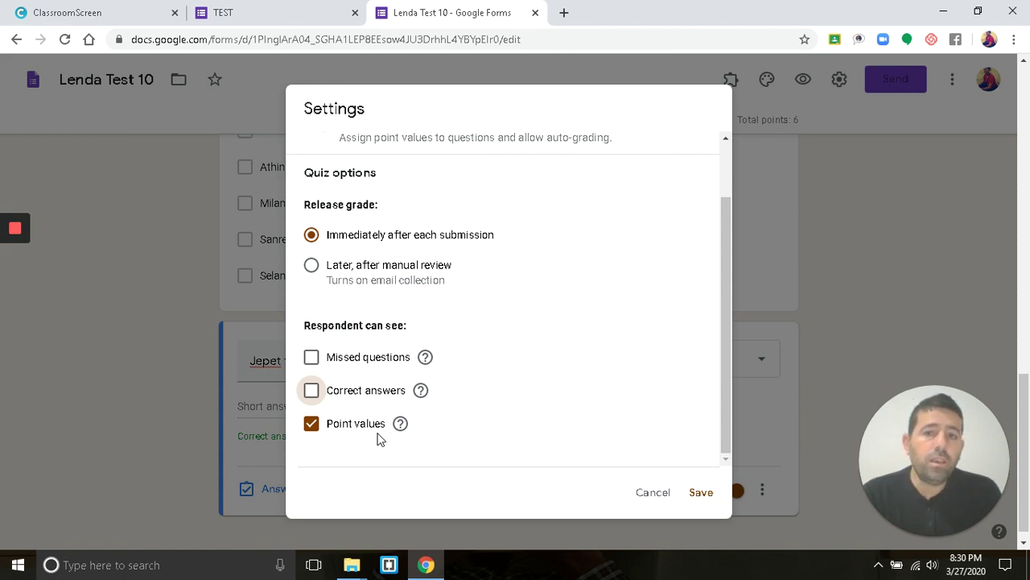
{"action": "left_click", "coordinate": [698, 493]}
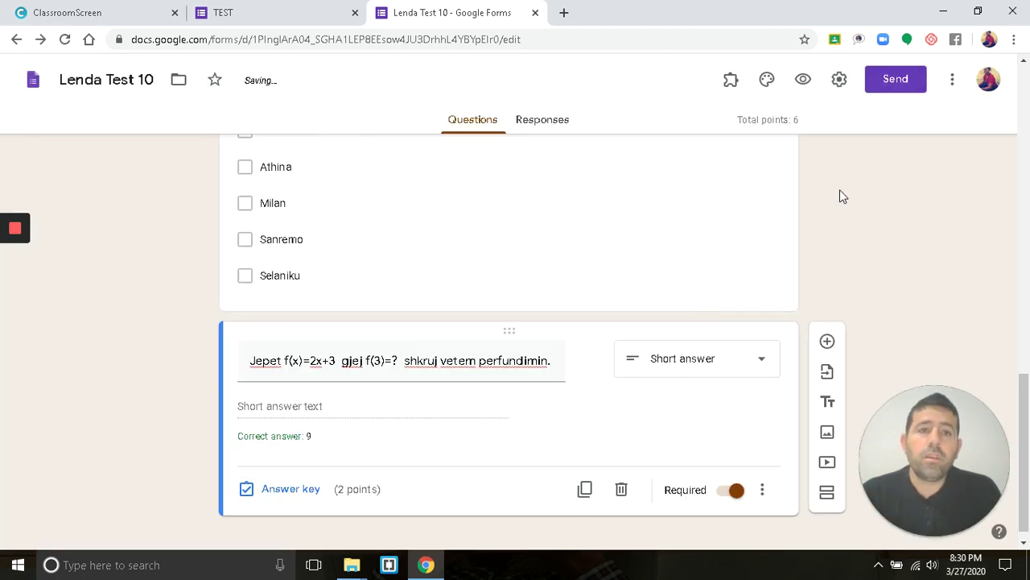
- Open Lenda Test 10 in the respondent preview
{"action": "left_click", "coordinate": [805, 84]}
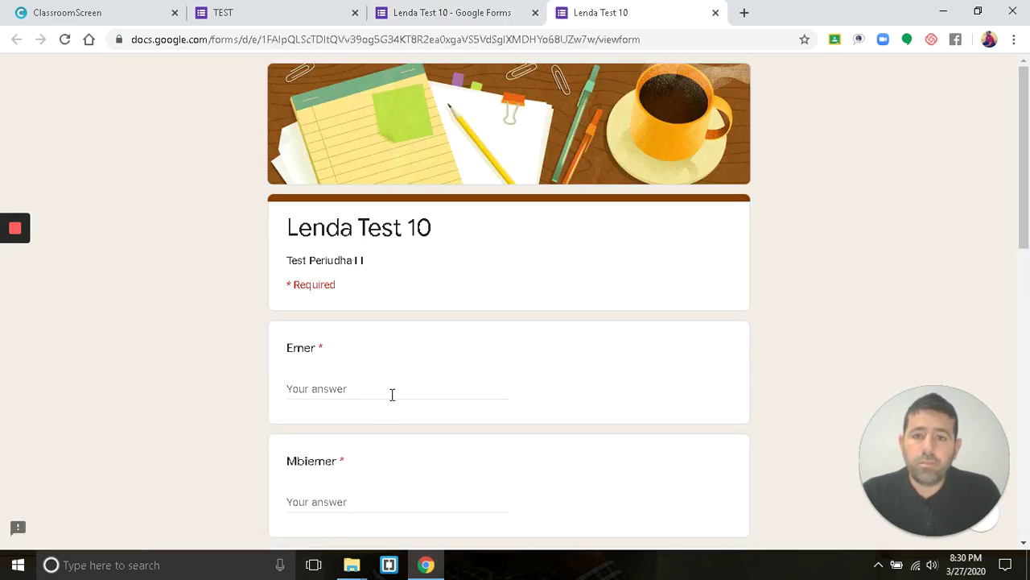
{"action": "left_click", "coordinate": [392, 395]}
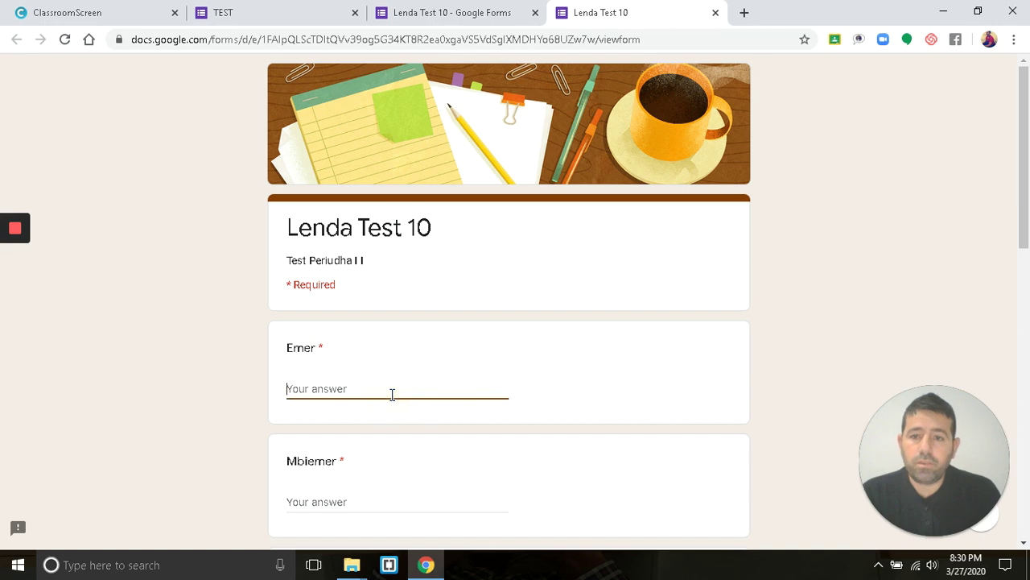
{"action": "left_click", "coordinate": [715, 12]}
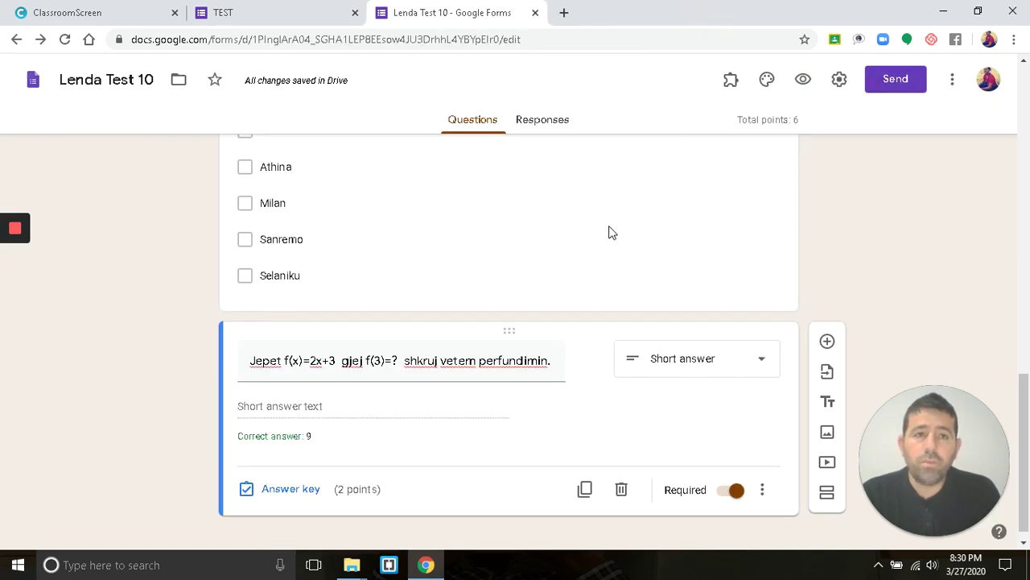
{"action": "left_click", "coordinate": [802, 87]}
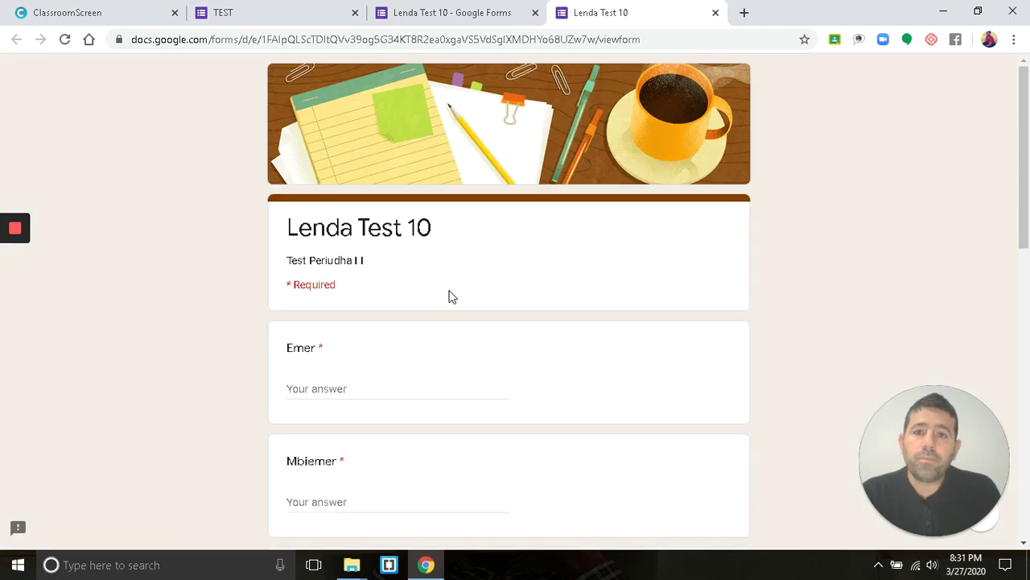
- Enter the respondent's first name and surname and choose class 10 A
{"action": "left_click", "coordinate": [337, 391]}
{"action": "type", "text": "Elidon"}
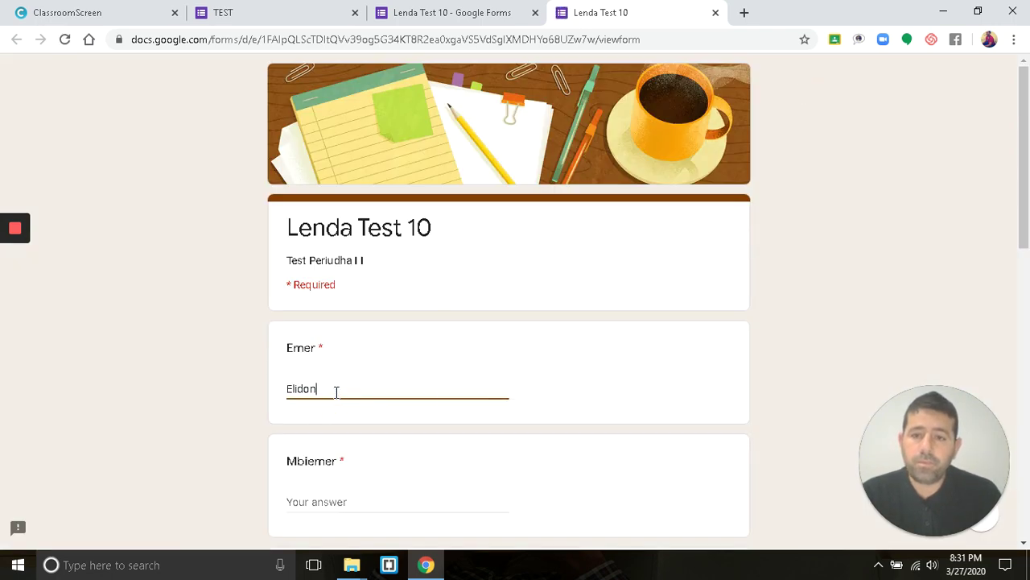
{"action": "key", "text": "Tab"}
{"action": "type", "text": "M"}
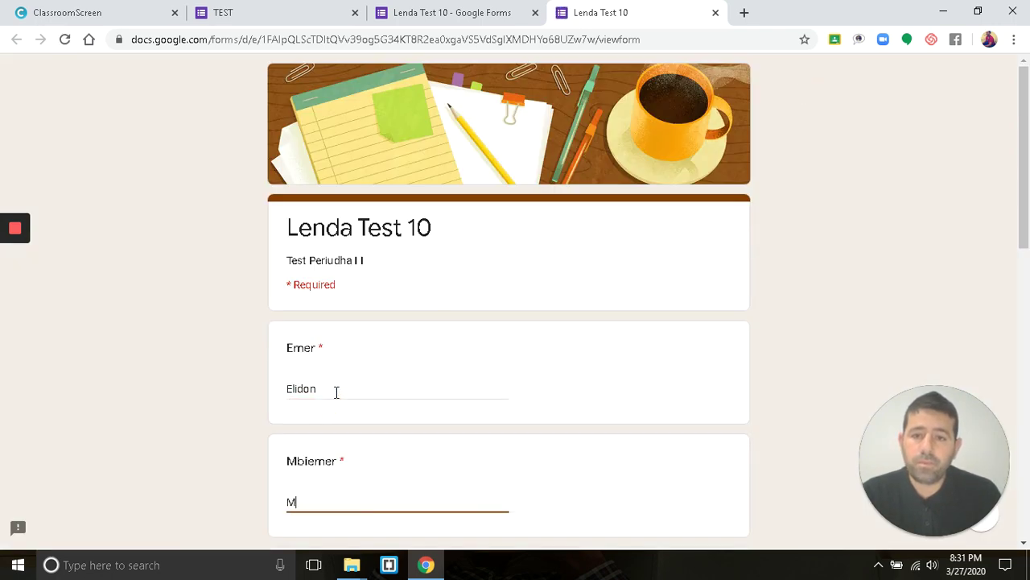
{"action": "type", "text": "ema"}
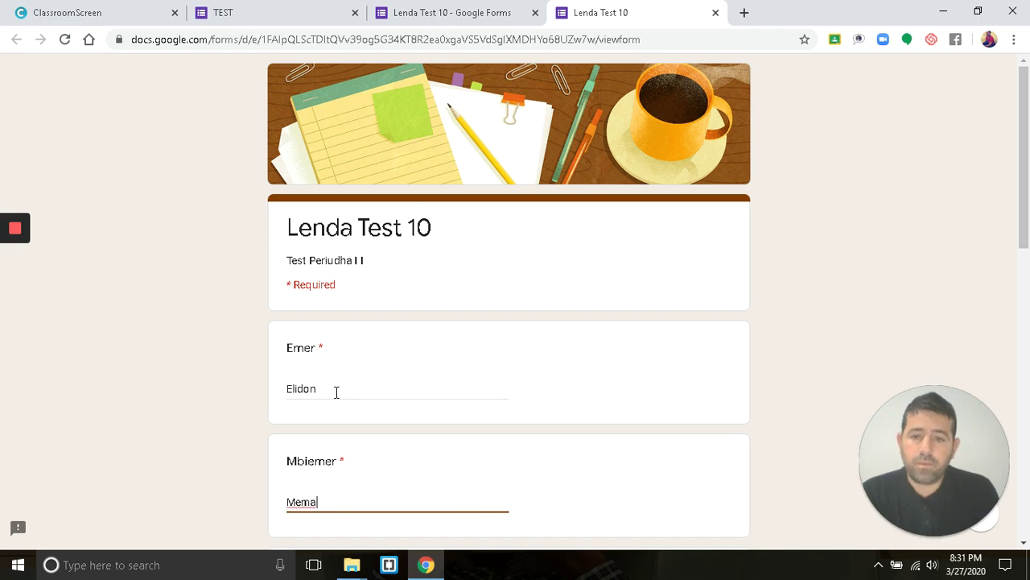
{"action": "key", "text": "Tab"}
{"action": "left_click", "coordinate": [345, 318]}
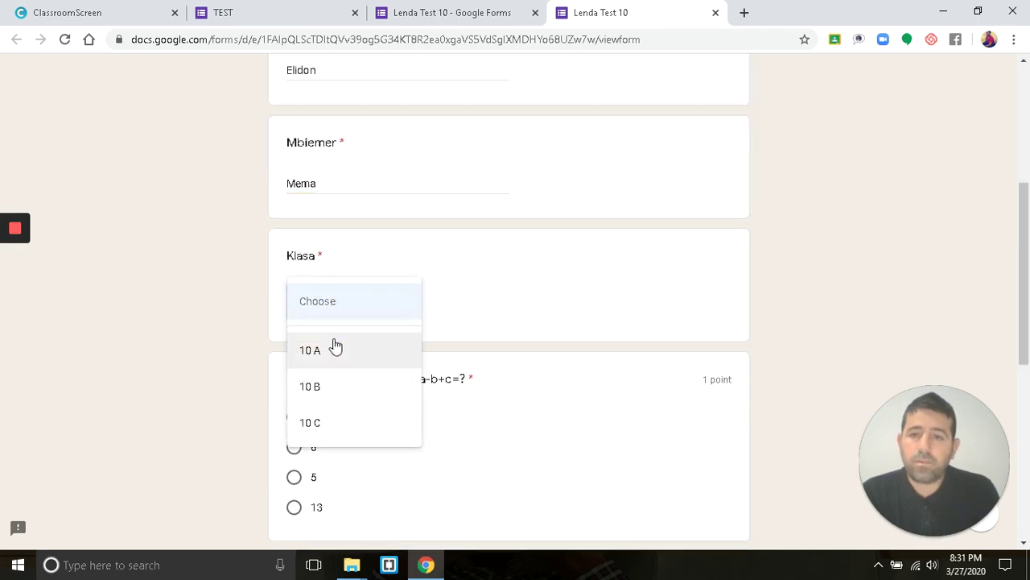
{"action": "left_click", "coordinate": [324, 361]}
- Answer 8, tick Roma, Sanremo and Milan, enter 9 for f(3), and submit
{"action": "left_click", "coordinate": [294, 447]}
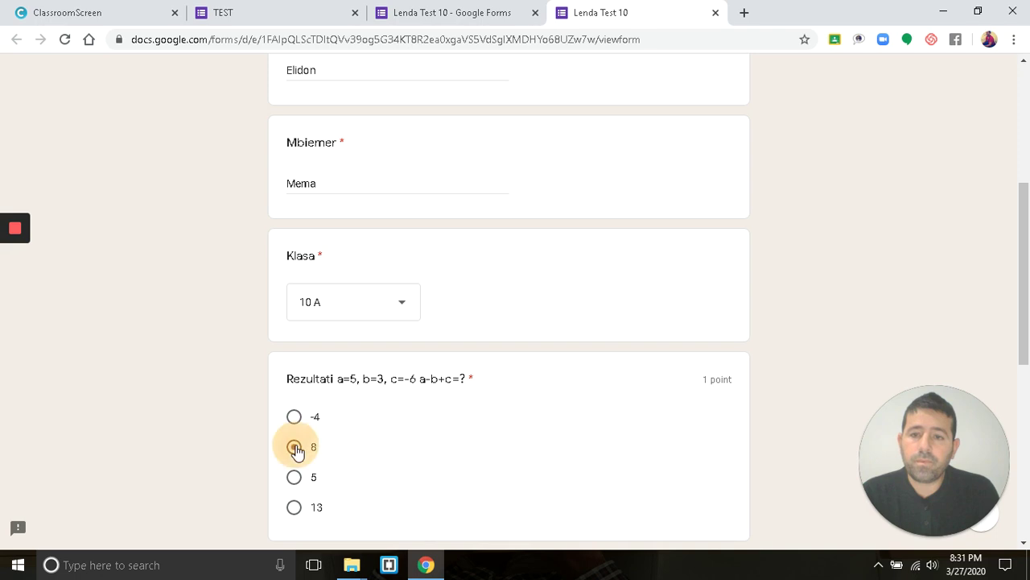
{"action": "left_click_drag", "start_coordinate": [1026, 219], "coordinate": [1019, 334]}
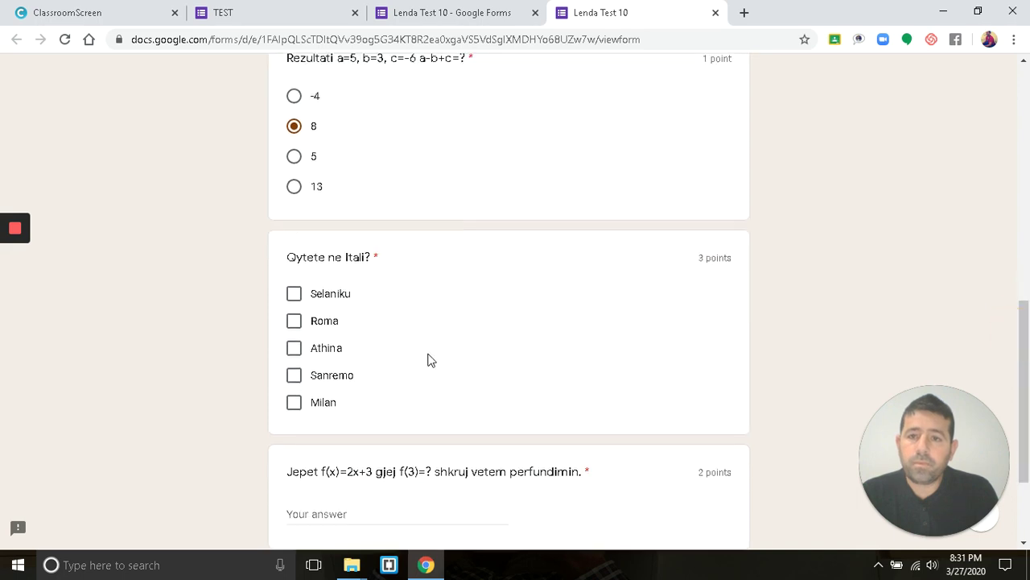
{"action": "left_click", "coordinate": [295, 323]}
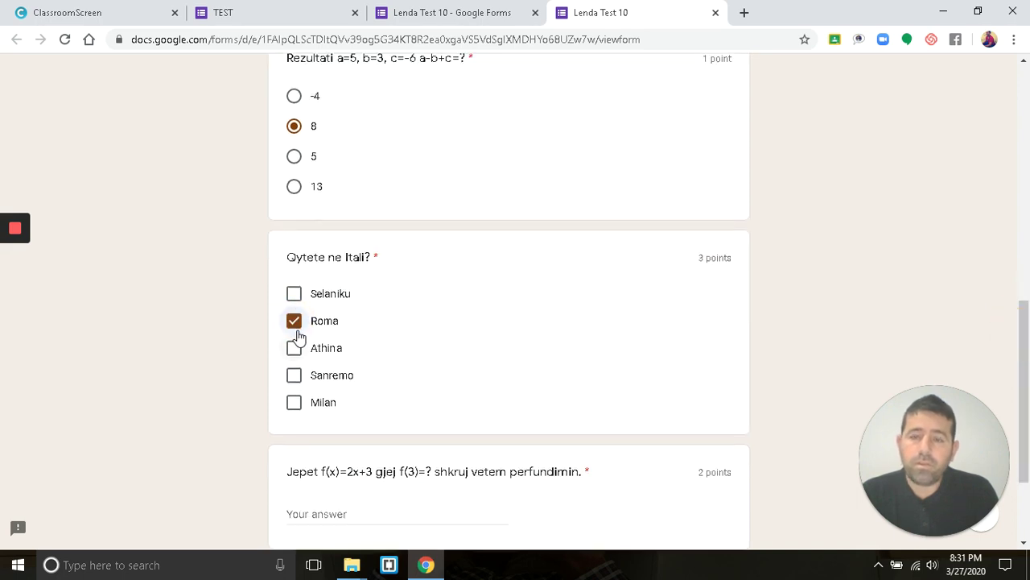
{"action": "left_click", "coordinate": [294, 376]}
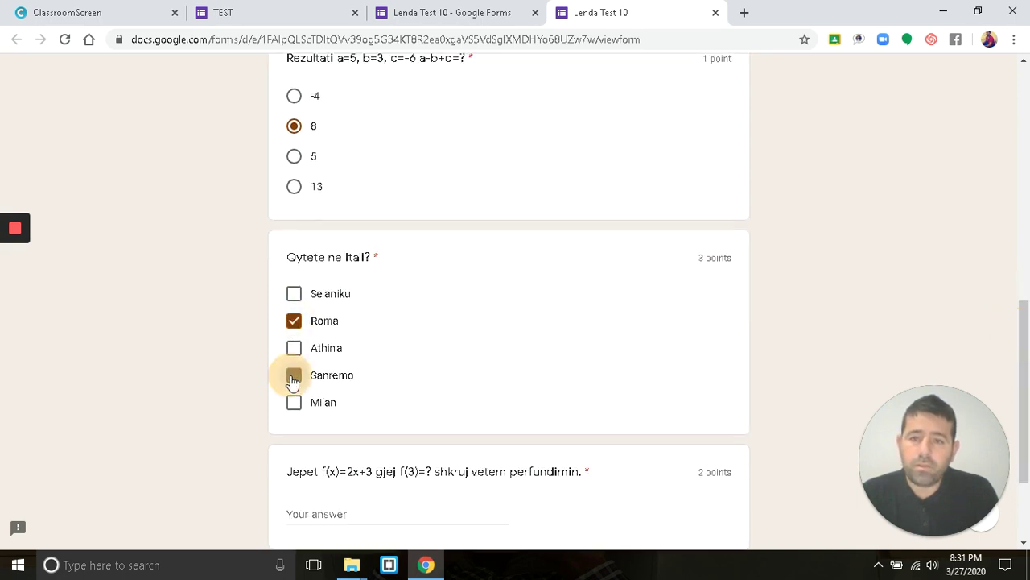
{"action": "left_click", "coordinate": [292, 408]}
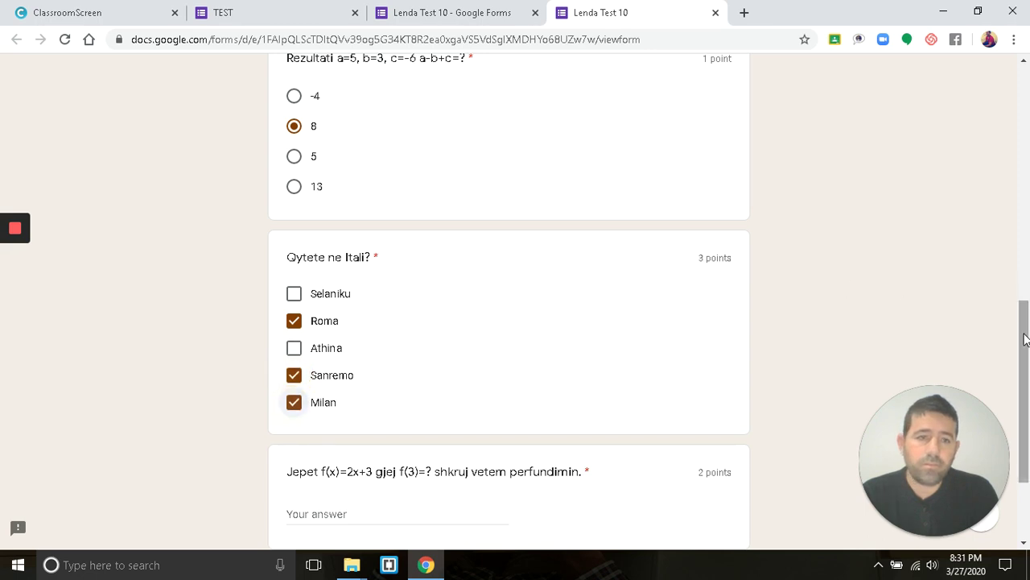
{"action": "left_click_drag", "start_coordinate": [1024, 359], "coordinate": [1027, 411]}
{"action": "left_click", "coordinate": [365, 366]}
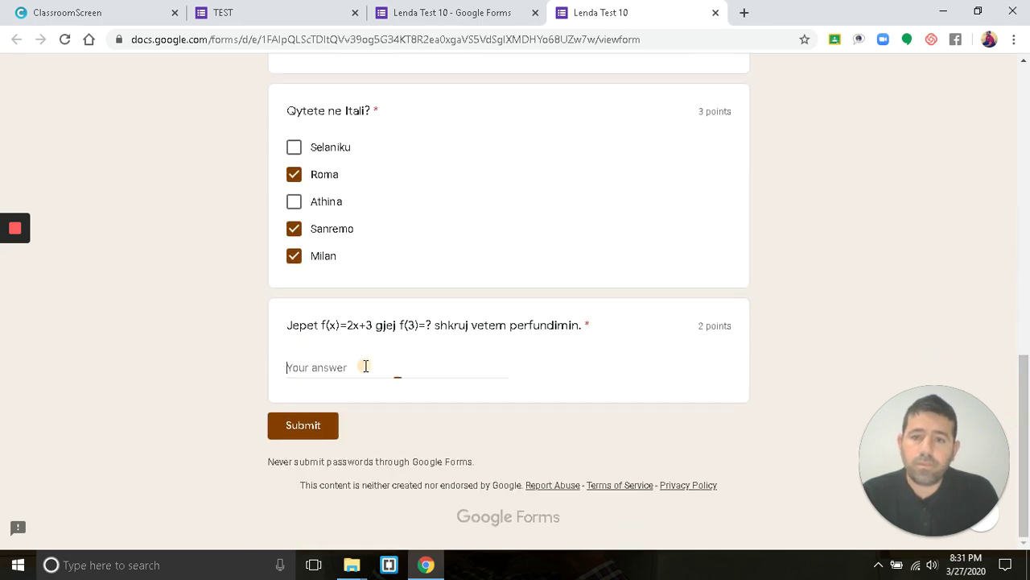
{"action": "type", "text": "9"}
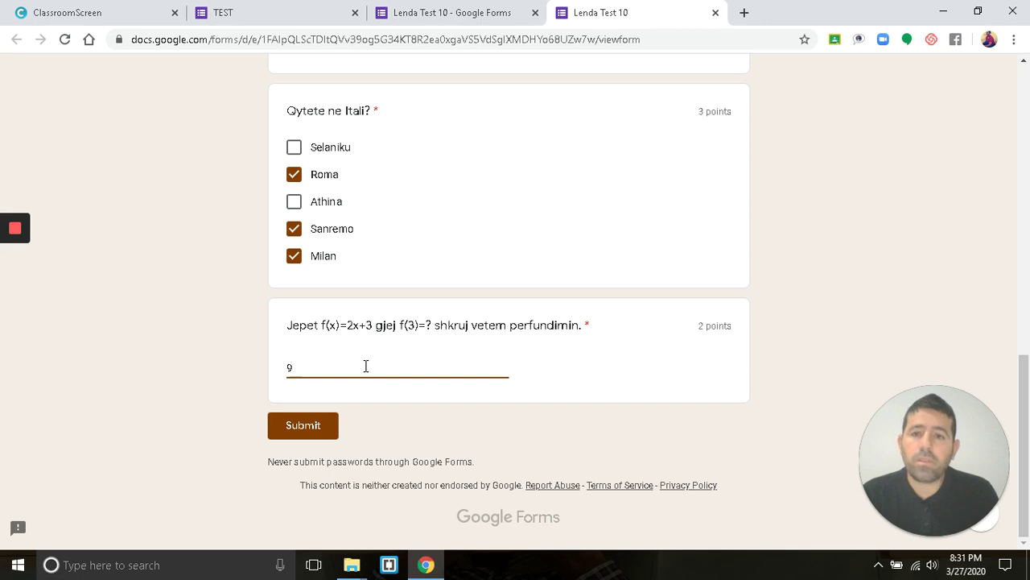
{"action": "left_click", "coordinate": [311, 433]}
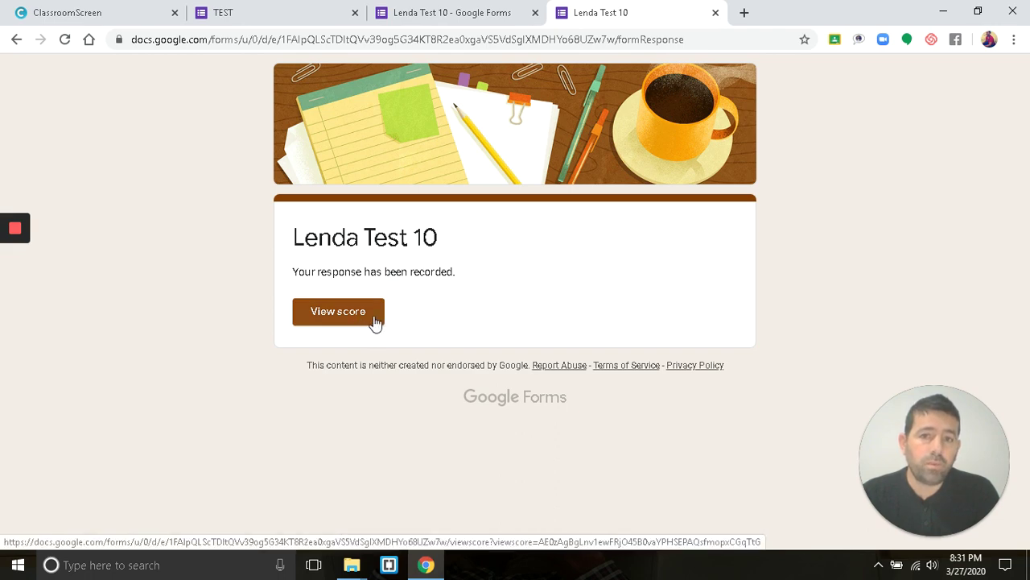
- Review the response's 5/6 score, then close the score and response tabs
{"action": "left_click", "coordinate": [361, 321]}
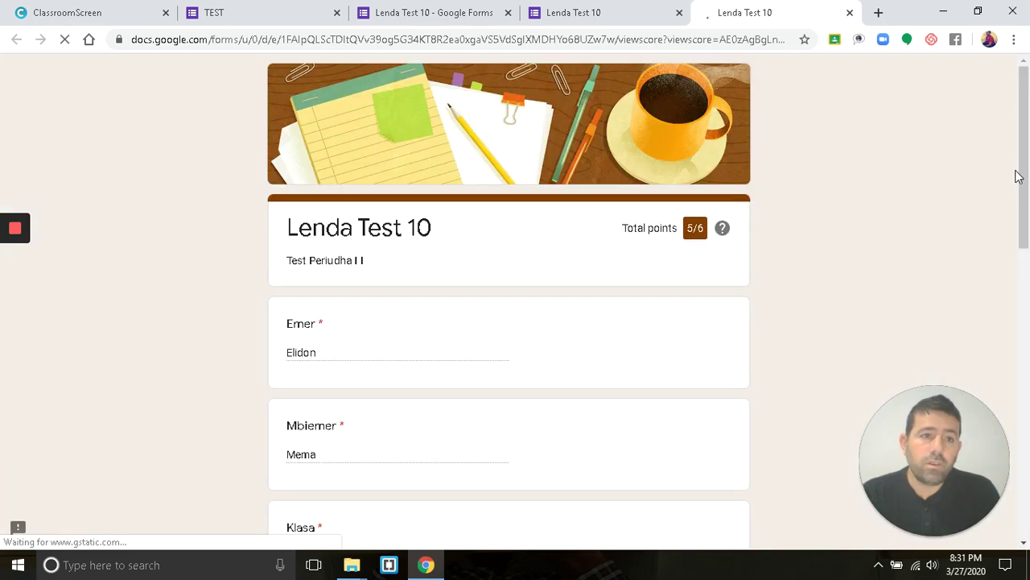
{"action": "mouse_move", "coordinate": [1025, 171]}
{"action": "left_mouse_down"}
{"action": "mouse_move", "coordinate": [1028, 470]}
{"action": "mouse_move", "coordinate": [1024, 148]}
{"action": "left_mouse_up"}
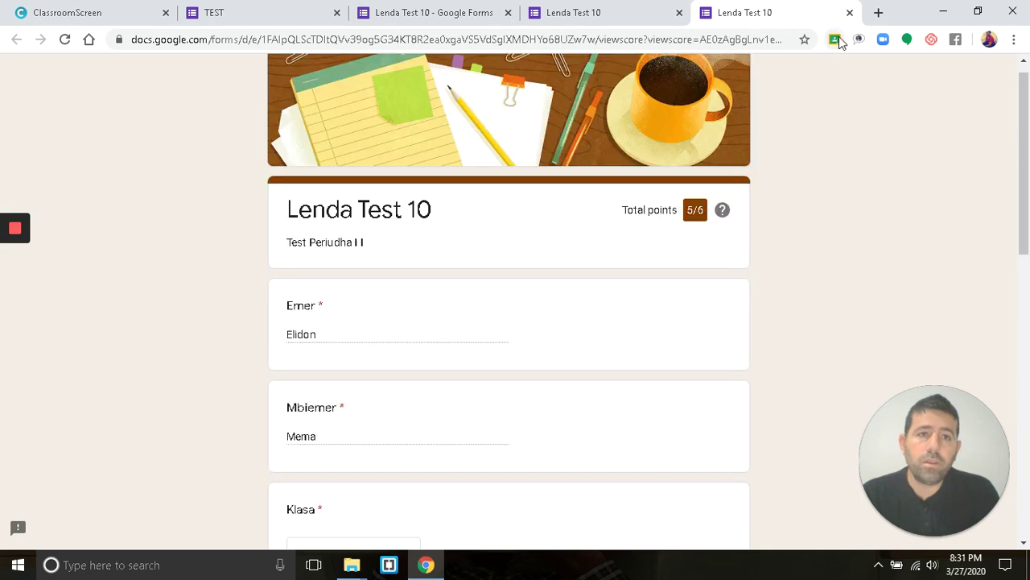
{"action": "left_click", "coordinate": [849, 12]}
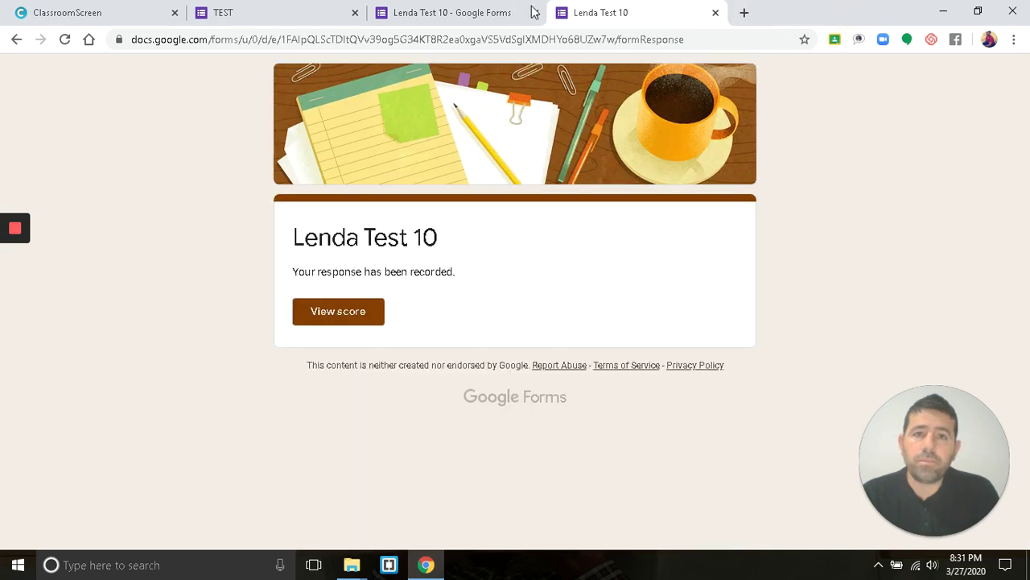
{"action": "left_click", "coordinate": [715, 14]}
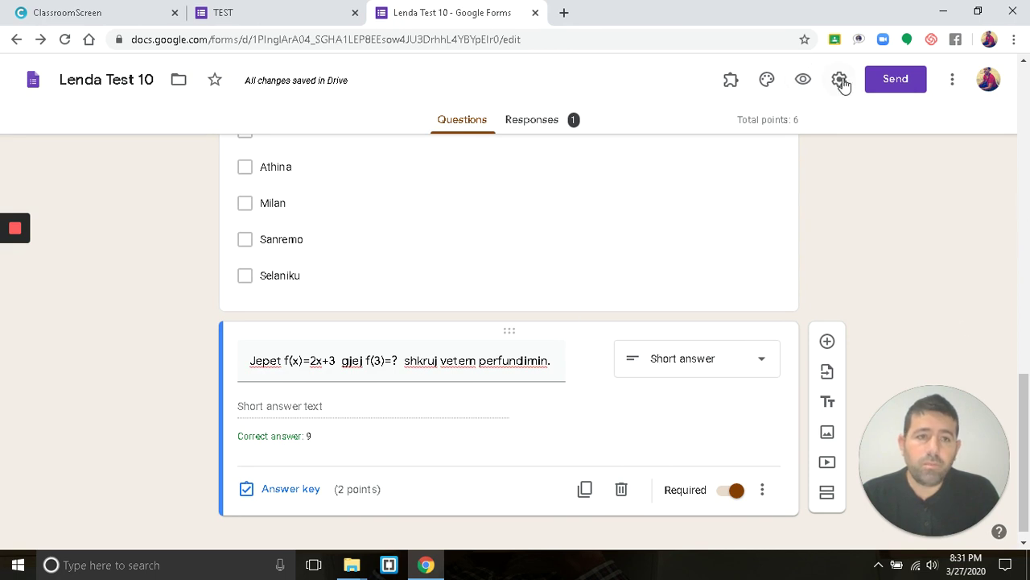
{"action": "left_click", "coordinate": [839, 81]}
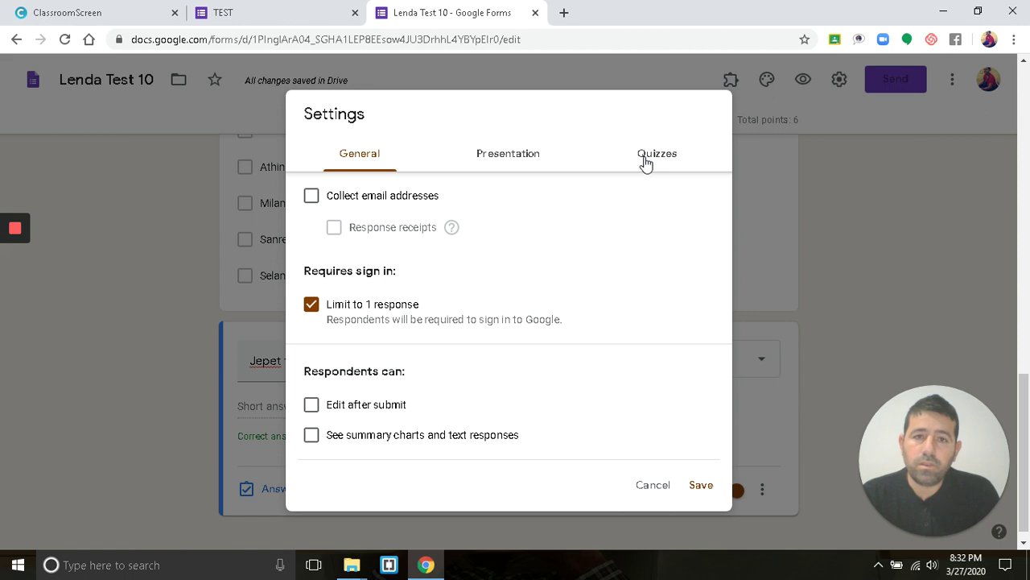
{"action": "left_click", "coordinate": [645, 161]}
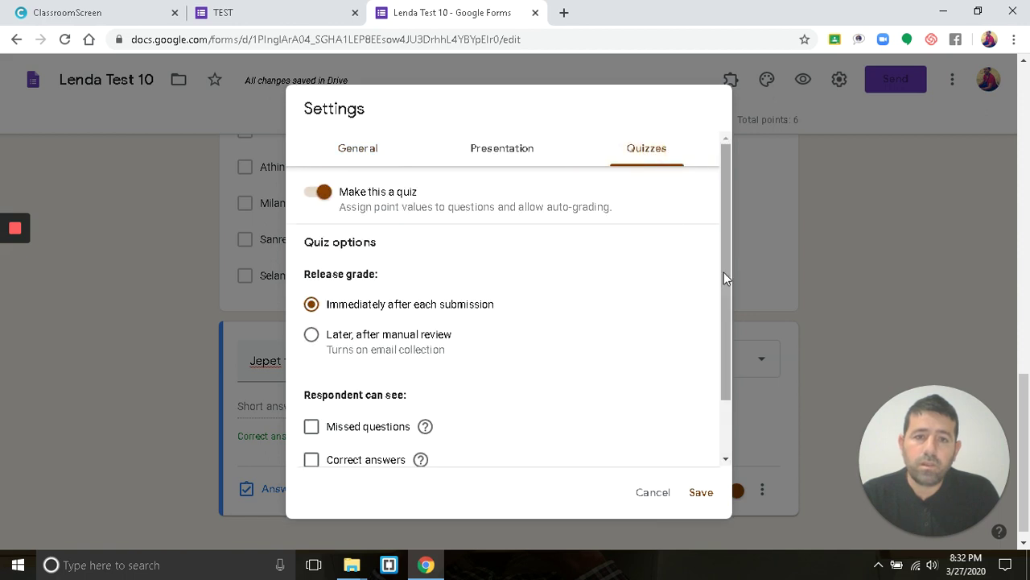
{"action": "right_click", "coordinate": [728, 393]}
{"action": "left_click", "coordinate": [727, 350]}
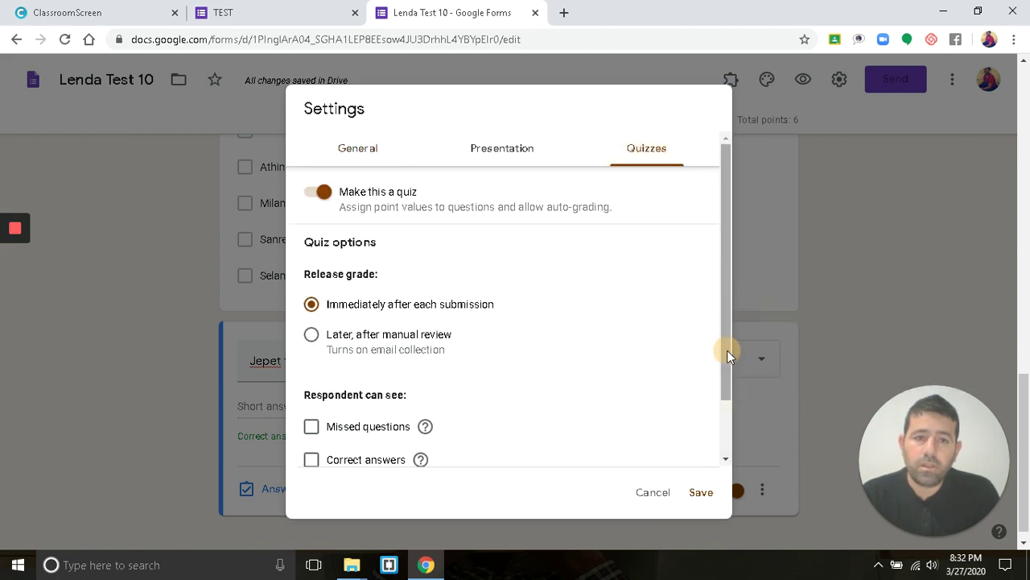
{"action": "left_click_drag", "start_coordinate": [727, 350], "coordinate": [721, 459]}
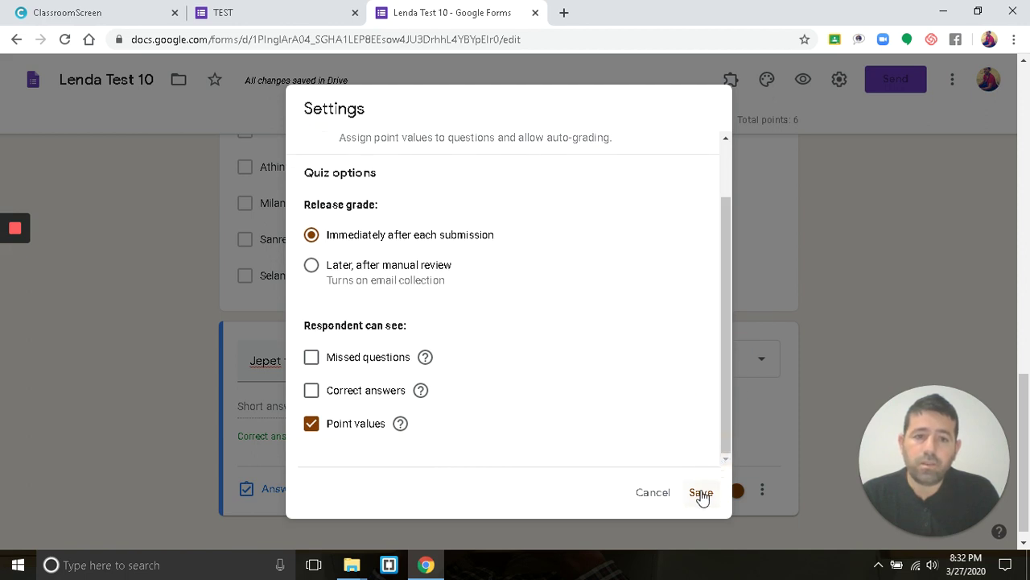
{"action": "mouse_move", "coordinate": [15, 233]}
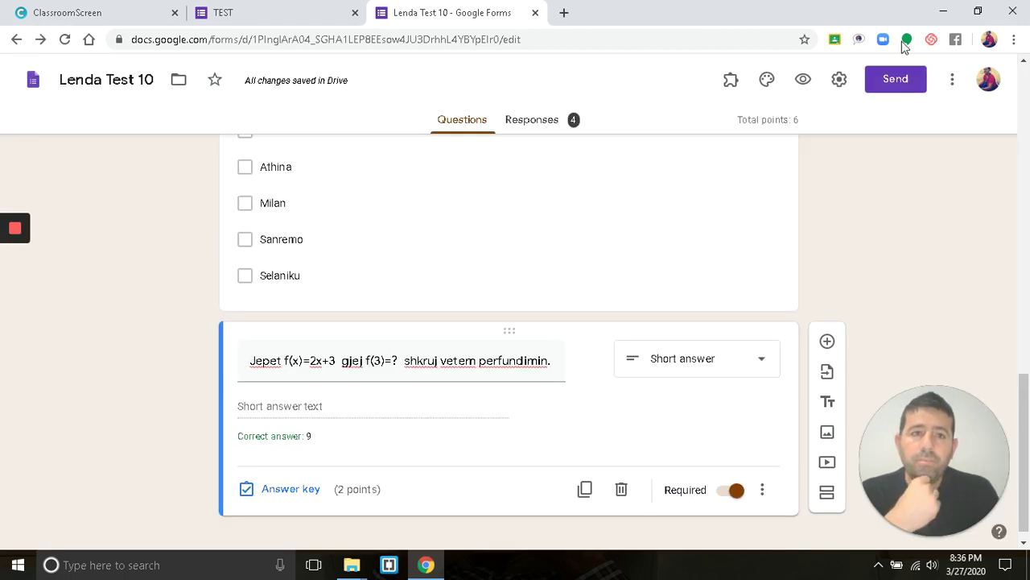
- Save Quizzes settings with immediate grade release and missed questions, answers and points hidden
{"action": "left_click", "coordinate": [840, 79]}
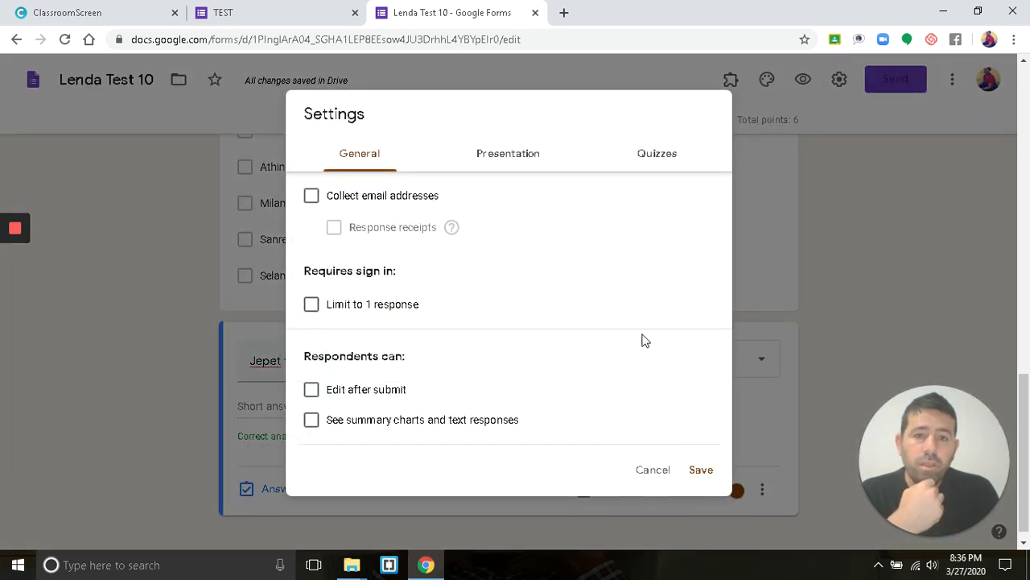
{"action": "left_click", "coordinate": [659, 158]}
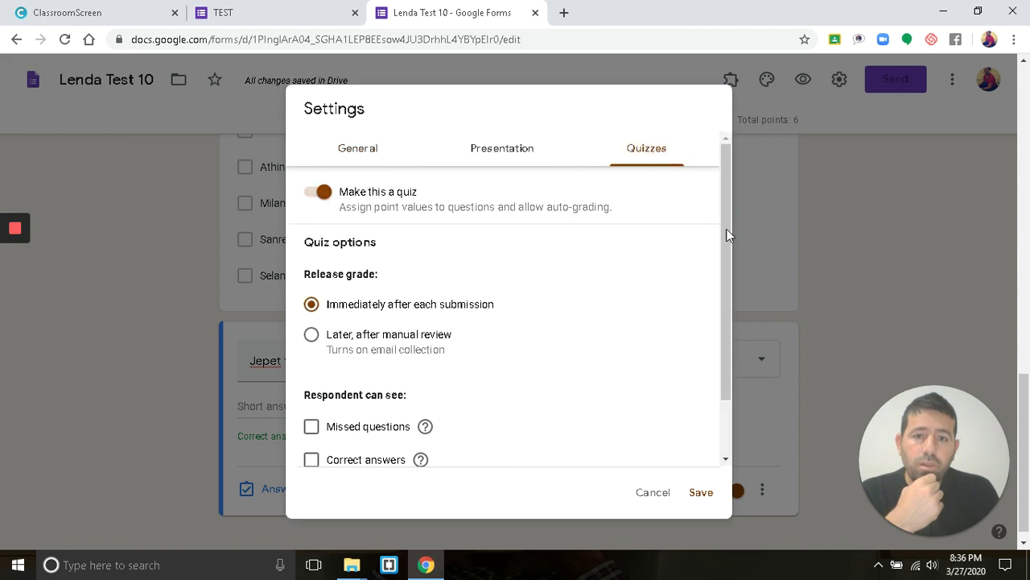
{"action": "left_click_drag", "start_coordinate": [728, 234], "coordinate": [727, 299]}
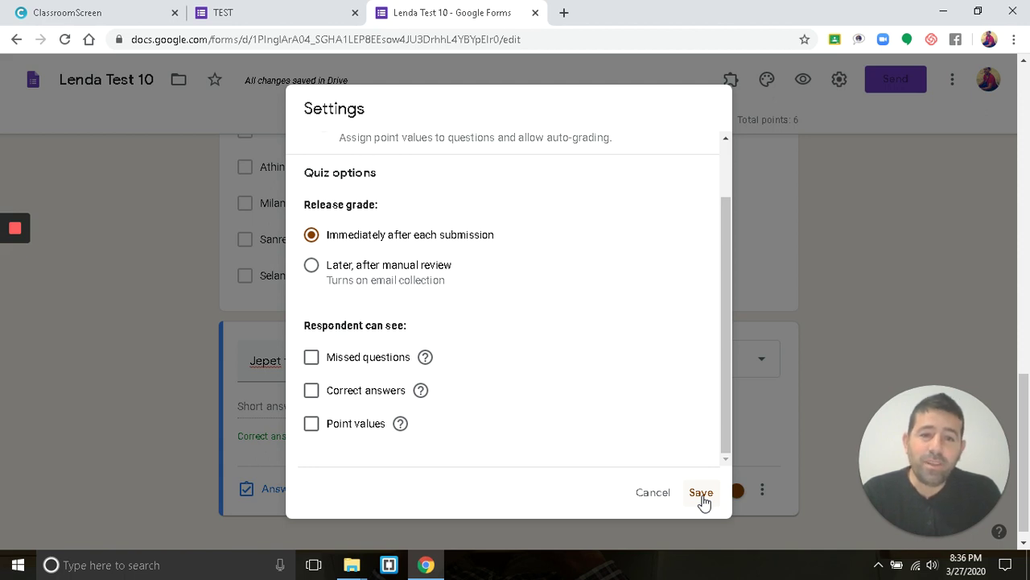
{"action": "left_click", "coordinate": [701, 495]}
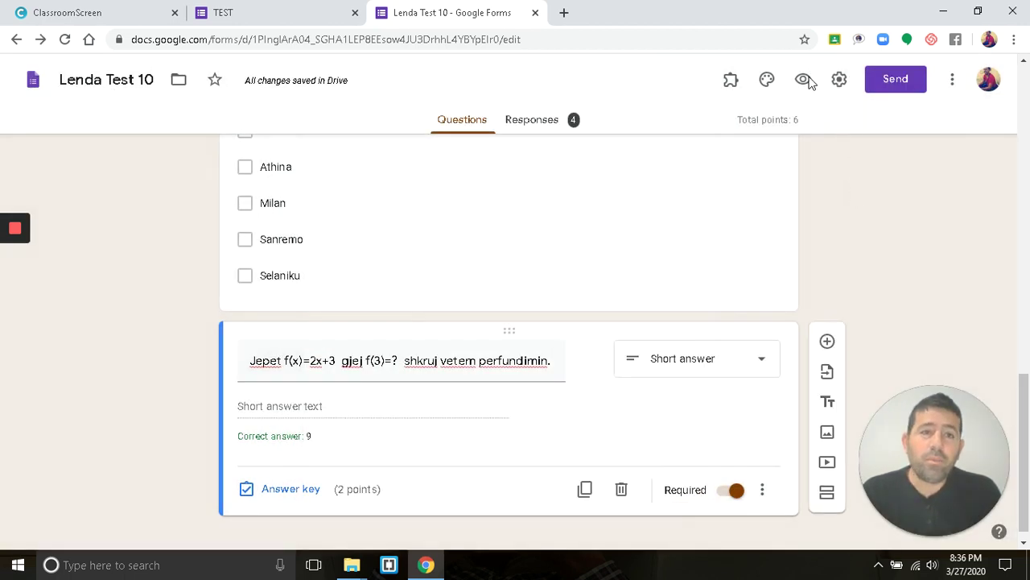
- In the form preview, enter the respondent's first name and surname and choose class 10 B
{"action": "left_click", "coordinate": [805, 84]}
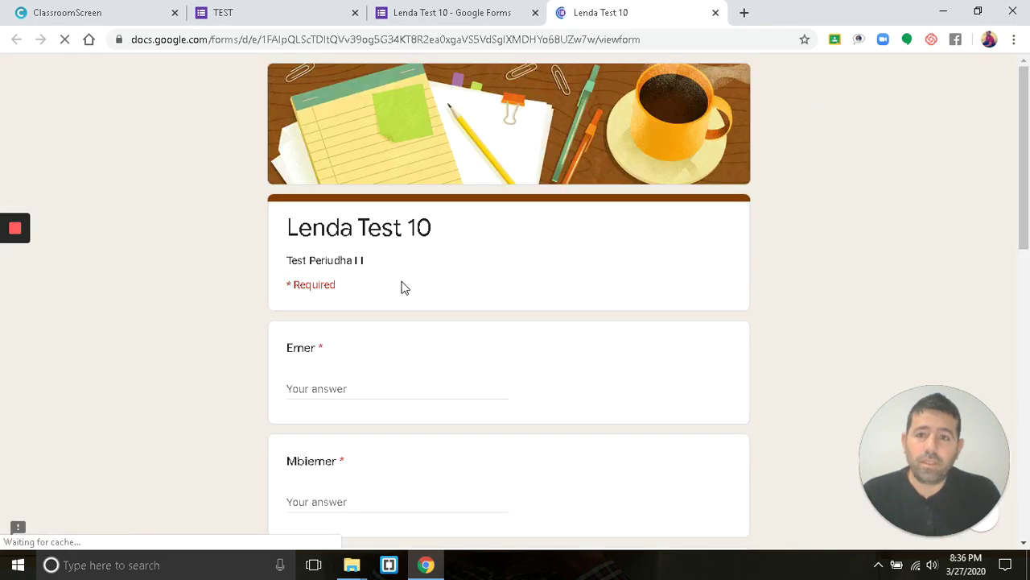
{"action": "left_click", "coordinate": [367, 384]}
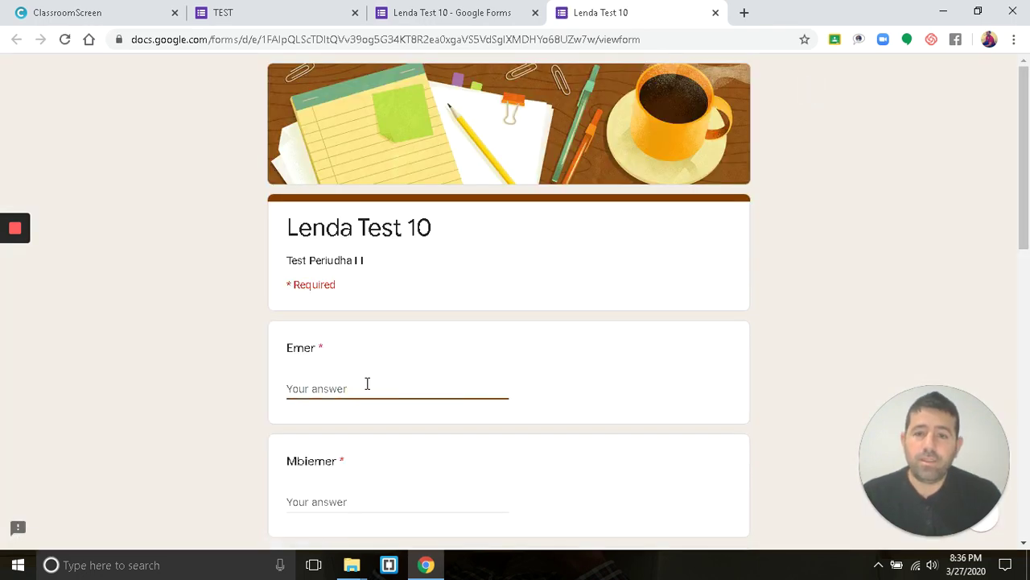
{"action": "type", "text": "Elton"}
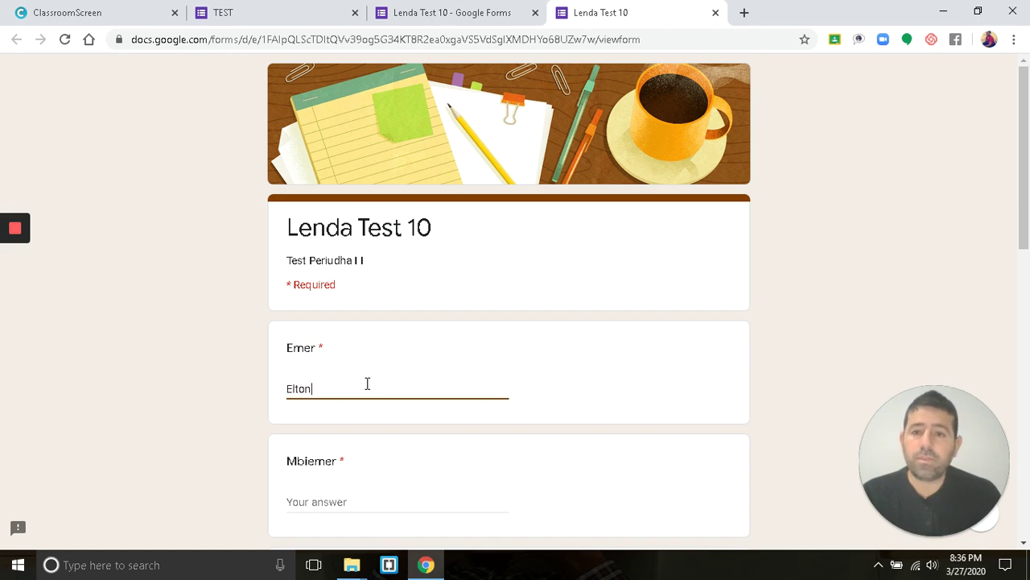
{"action": "key", "text": "Tab"}
{"action": "type", "text": "M"}
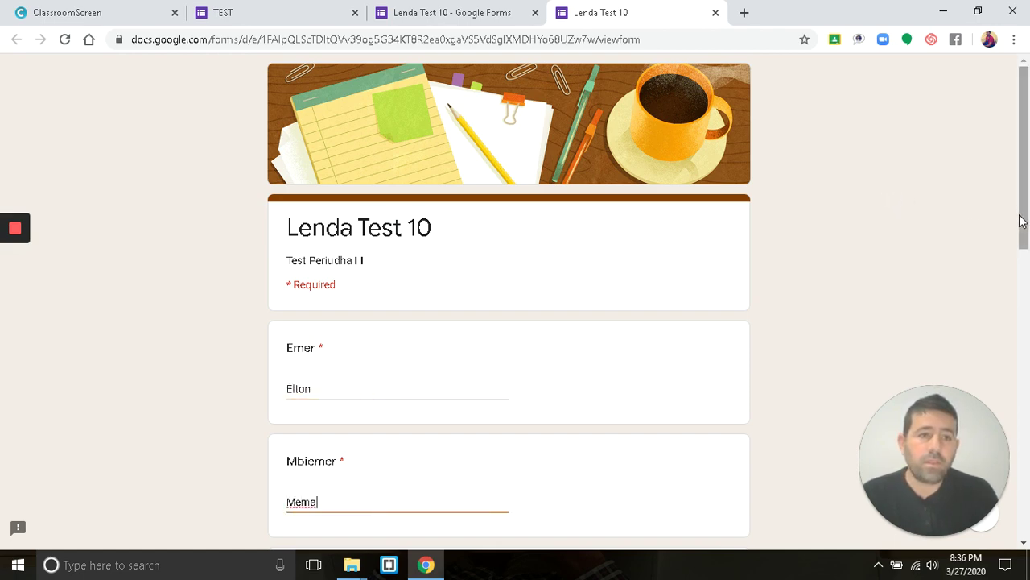
{"action": "left_click_drag", "start_coordinate": [1021, 221], "coordinate": [965, 330]}
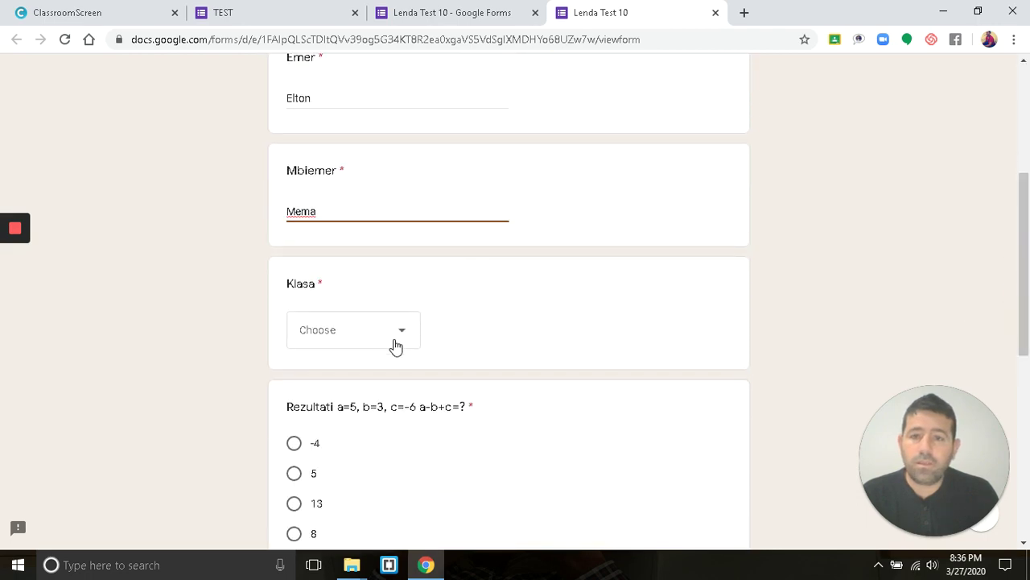
{"action": "left_click", "coordinate": [394, 344]}
{"action": "left_click", "coordinate": [335, 408]}
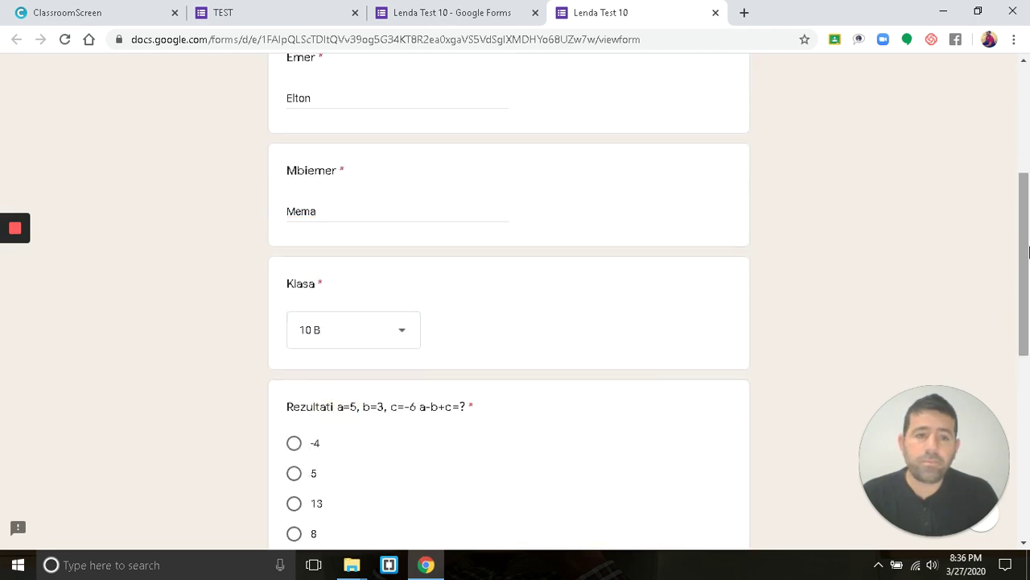
- Answer 8 for Rezultati, tick Roma, Milan and Sanremo, answer 9 for f(3), and submit
{"action": "scroll", "coordinate": [1029, 252], "scroll_direction": "down", "scroll_amount": 3}
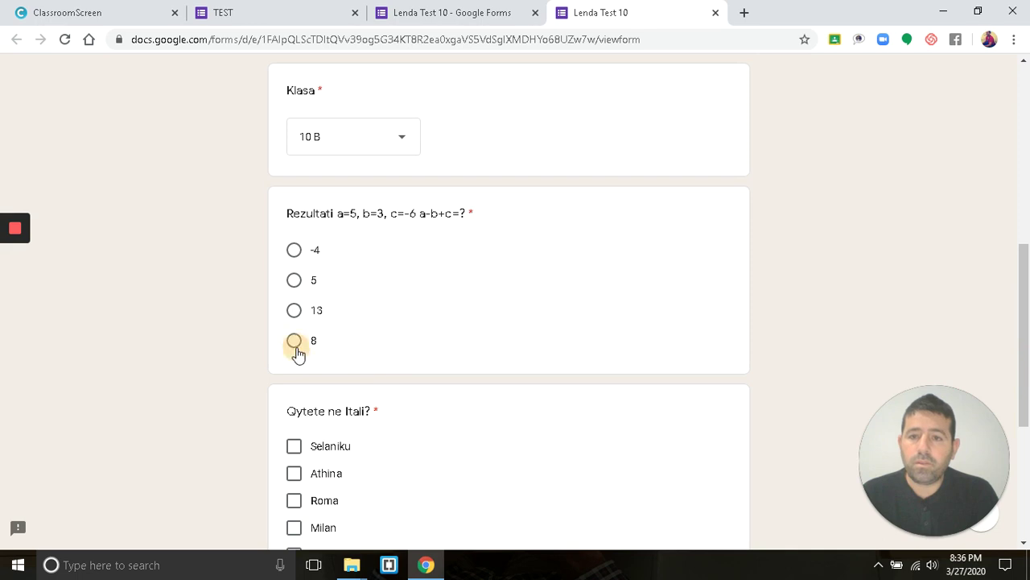
{"action": "left_click", "coordinate": [295, 344]}
{"action": "left_click", "coordinate": [294, 501]}
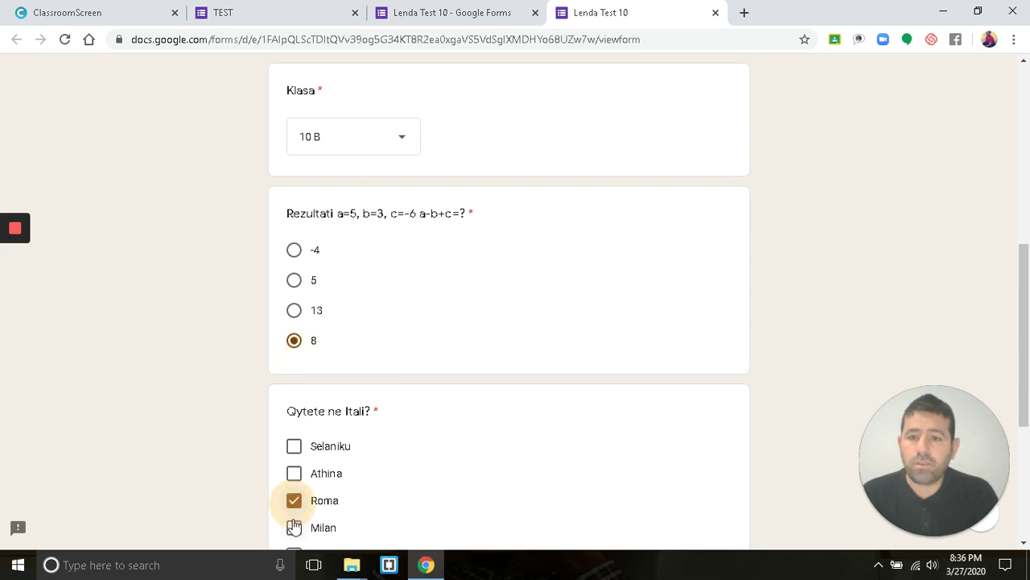
{"action": "left_click", "coordinate": [294, 527]}
{"action": "left_click", "coordinate": [293, 554]}
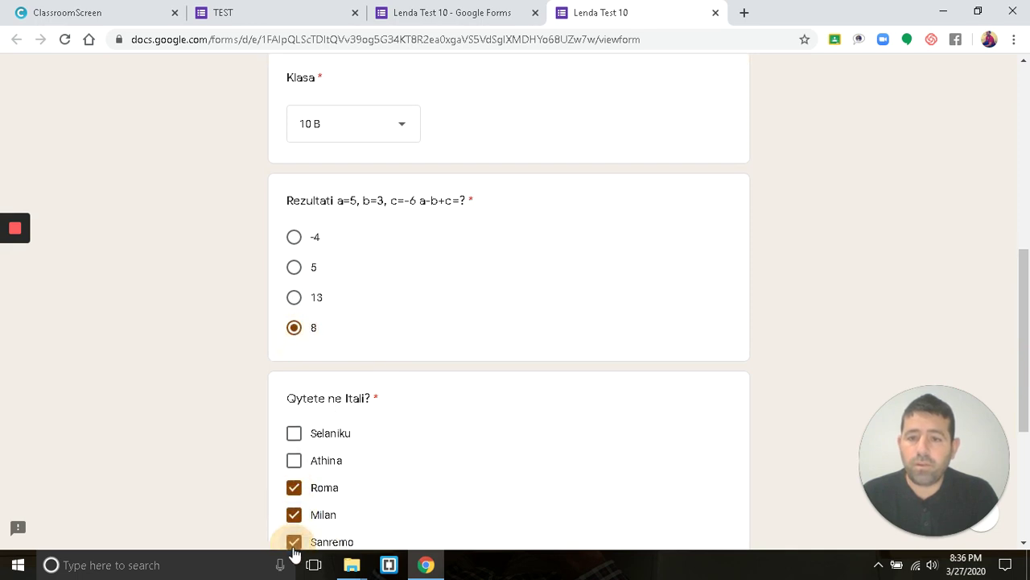
{"action": "scroll", "coordinate": [1028, 358], "scroll_direction": "down", "scroll_amount": 1}
{"action": "scroll", "coordinate": [499, 399], "scroll_direction": "down", "scroll_amount": 2}
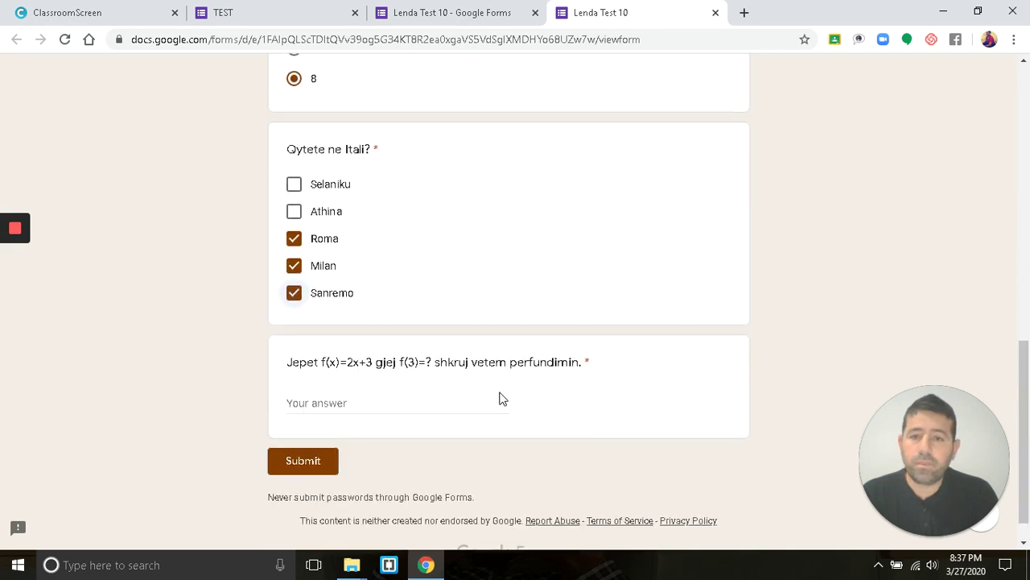
{"action": "left_click", "coordinate": [422, 401]}
{"action": "type", "text": "9"}
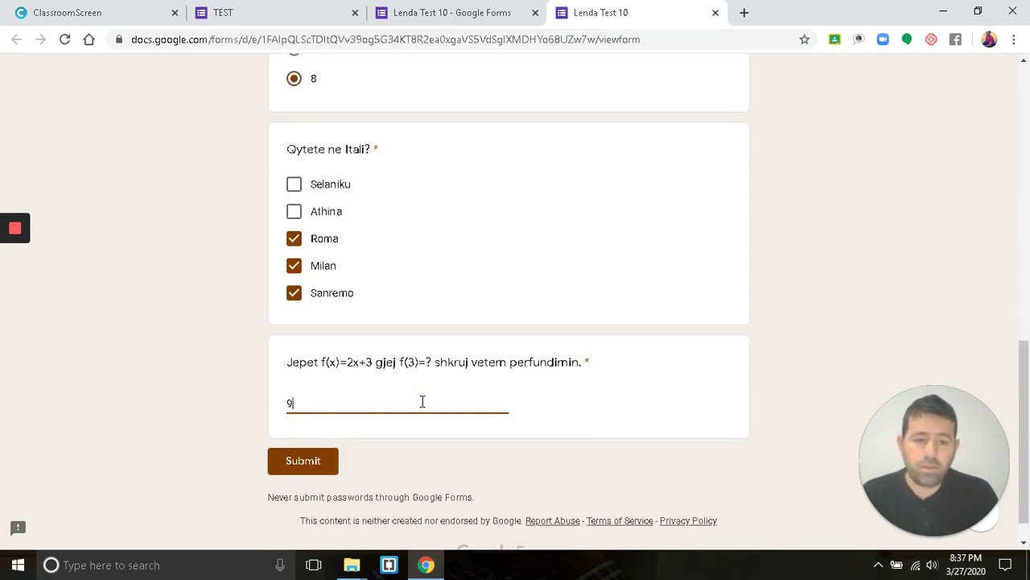
{"action": "left_click", "coordinate": [319, 461]}
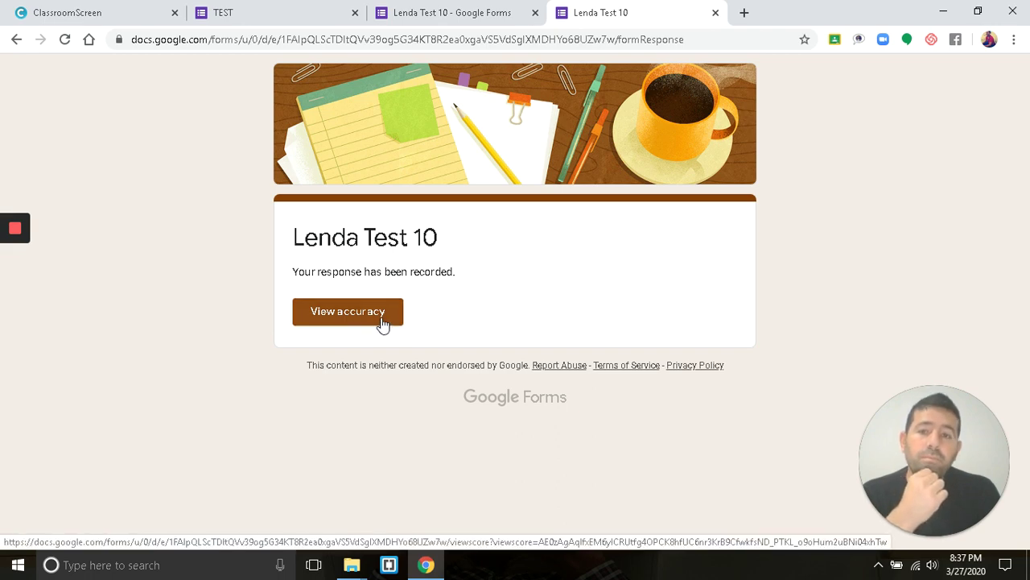
- View the submitted response's scored results, then close the score and response tabs
{"action": "left_click", "coordinate": [383, 323]}
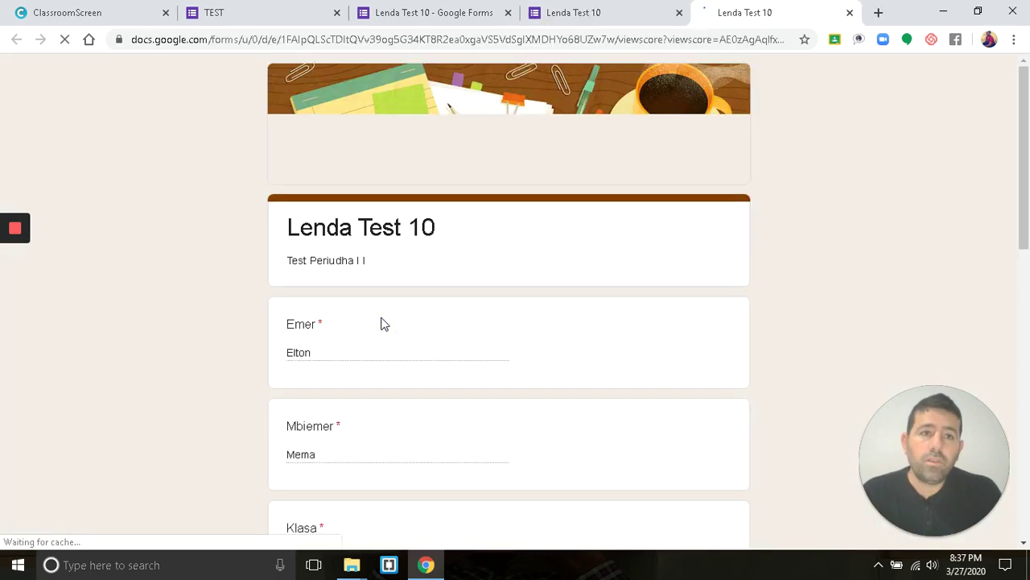
{"action": "mouse_move", "coordinate": [1024, 144]}
{"action": "left_mouse_down"}
{"action": "mouse_move", "coordinate": [1029, 432]}
{"action": "mouse_move", "coordinate": [1026, 336]}
{"action": "left_mouse_up"}
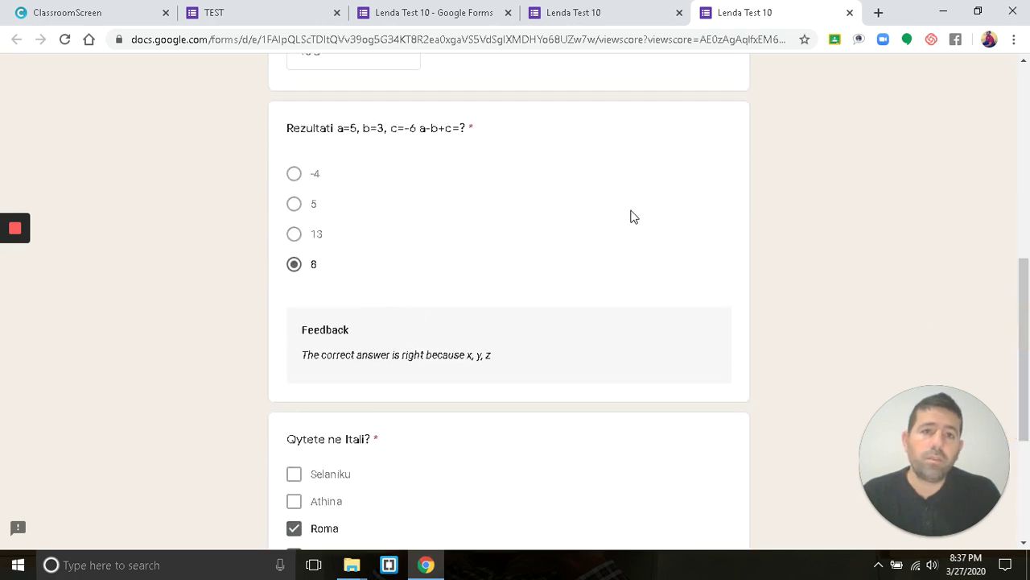
{"action": "left_click", "coordinate": [849, 12]}
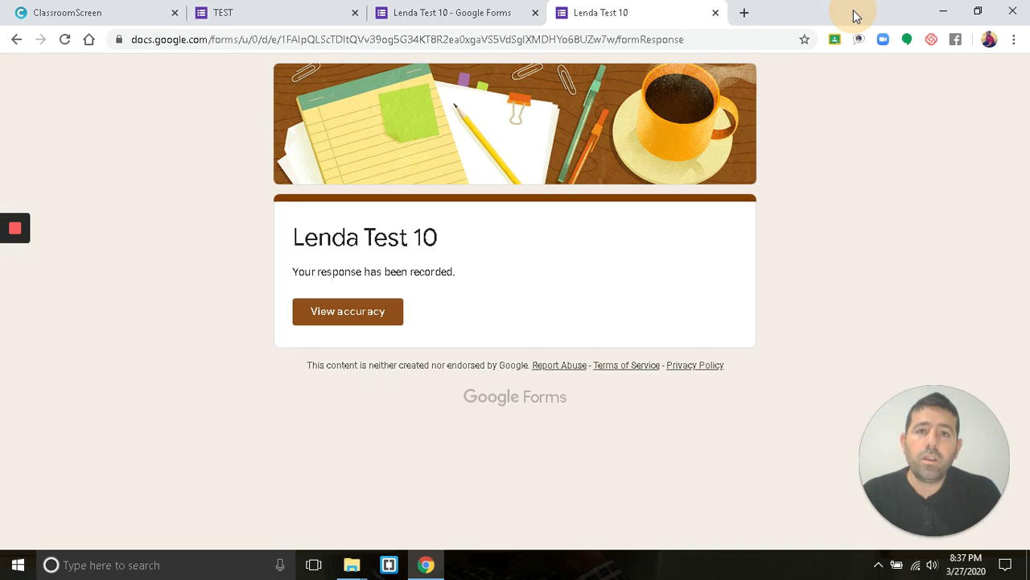
{"action": "left_click", "coordinate": [716, 13]}
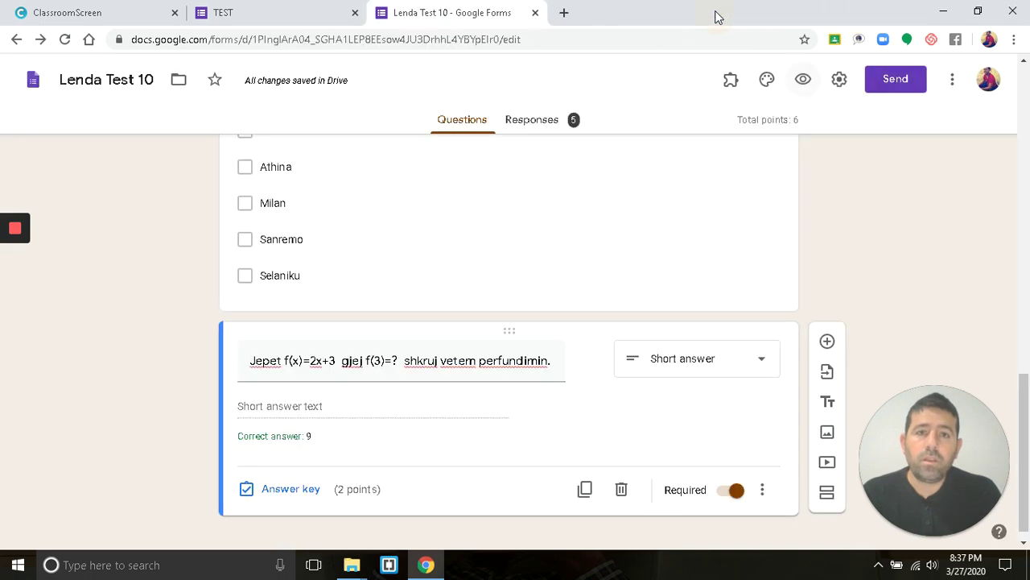
- In the form settings, limit respondents to one response each
{"action": "left_click", "coordinate": [840, 81]}
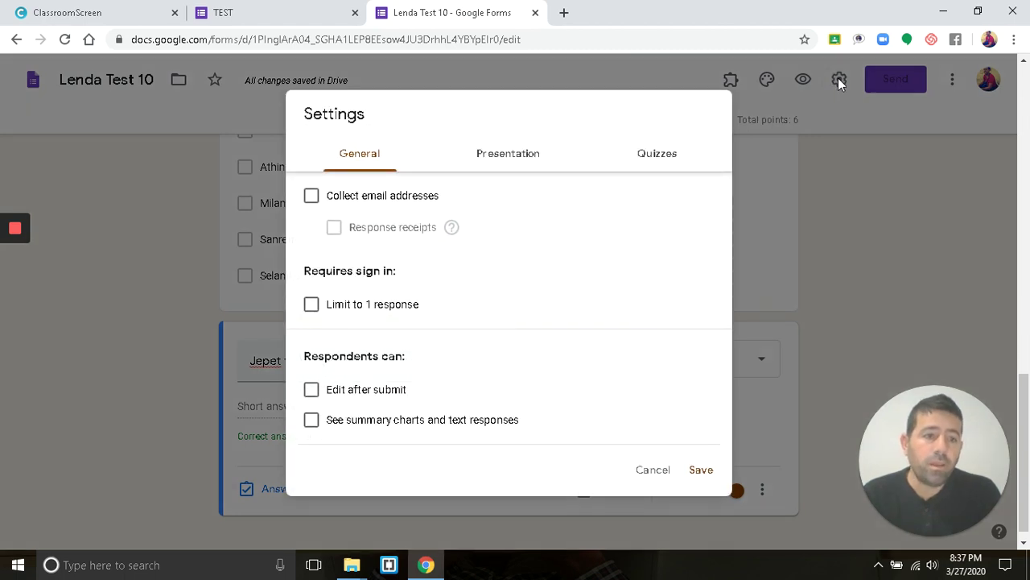
{"action": "left_click", "coordinate": [311, 304]}
{"action": "left_click", "coordinate": [312, 305]}
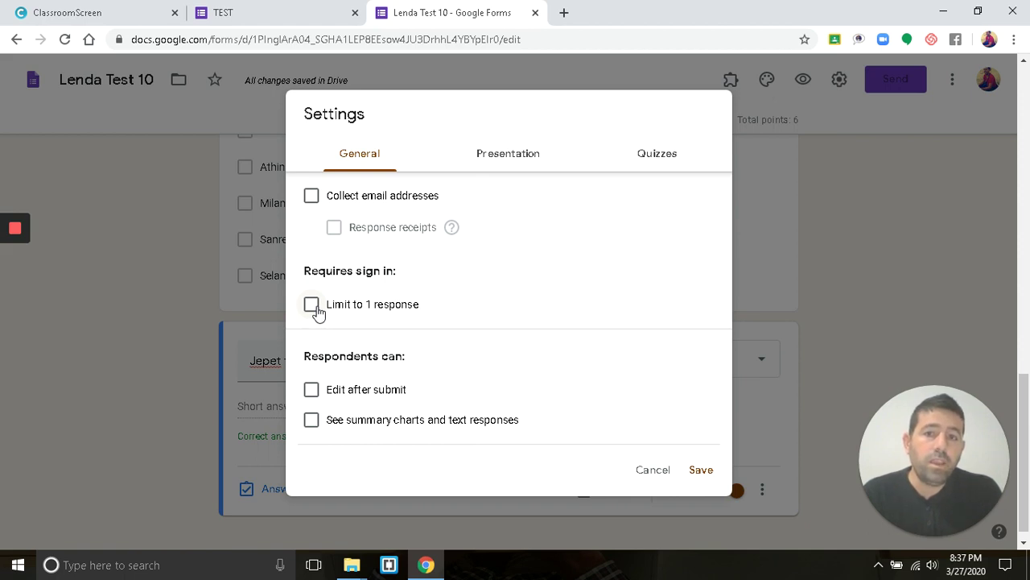
{"action": "left_click", "coordinate": [311, 305]}
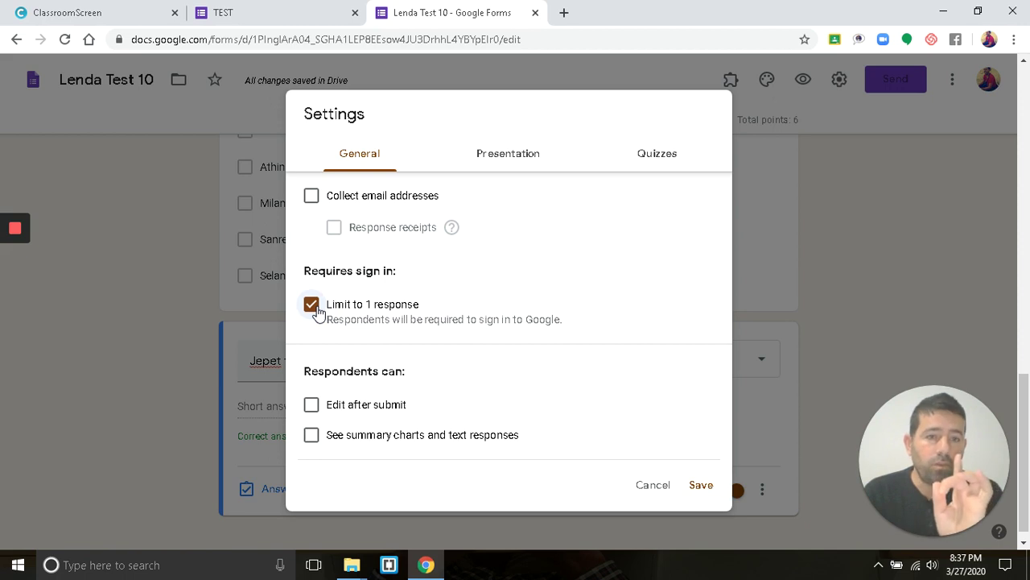
{"action": "left_click", "coordinate": [312, 305]}
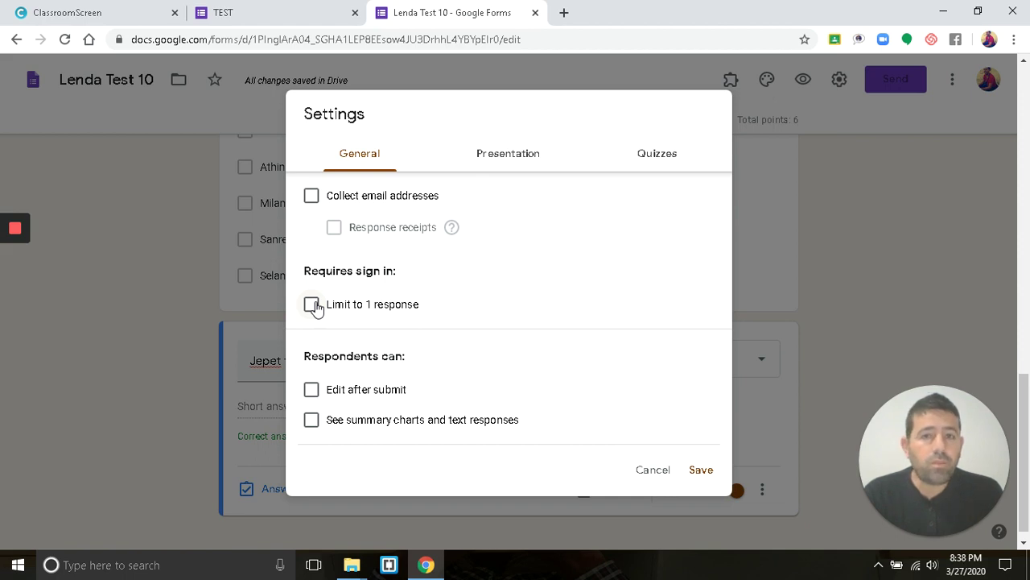
{"action": "left_click", "coordinate": [312, 305]}
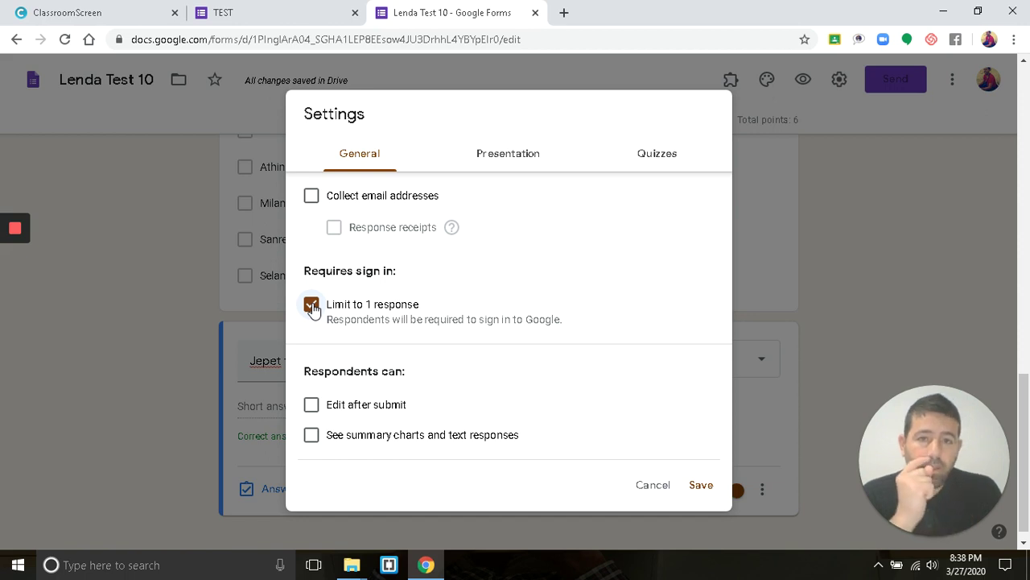
- Save the settings, leaving quiz options unchanged
{"action": "left_click", "coordinate": [658, 165]}
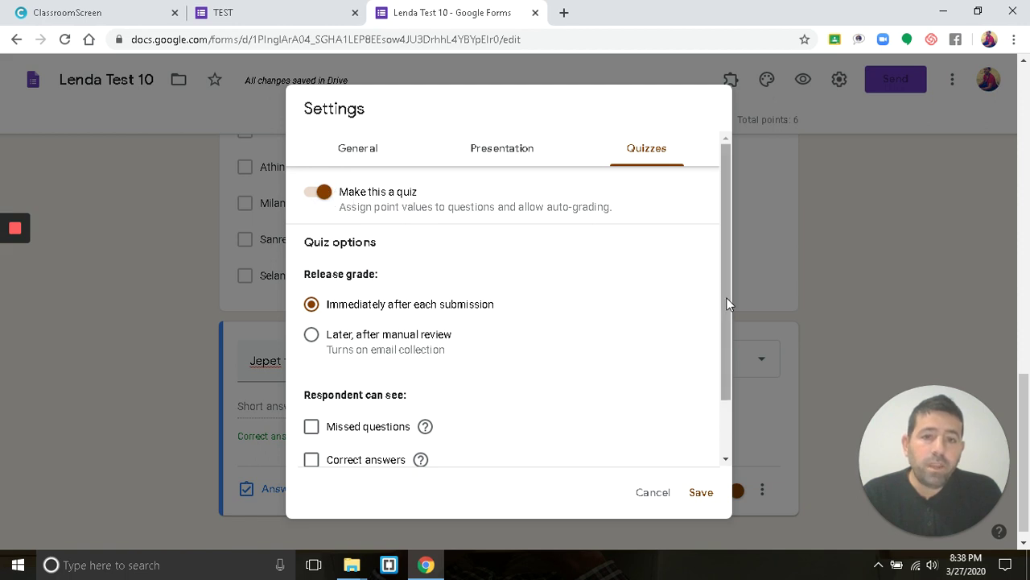
{"action": "left_click_drag", "start_coordinate": [729, 304], "coordinate": [727, 357]}
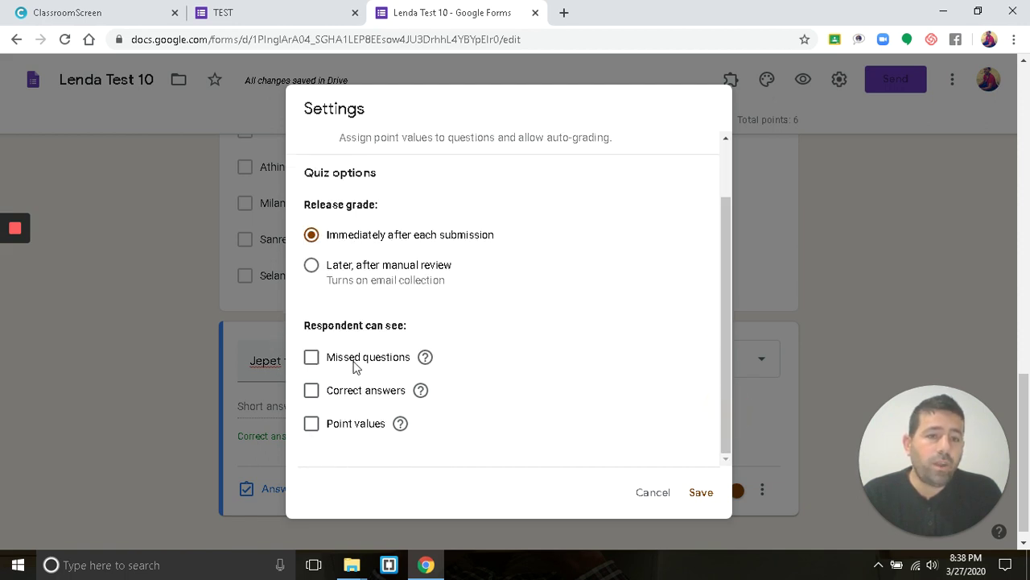
{"action": "left_click", "coordinate": [702, 492]}
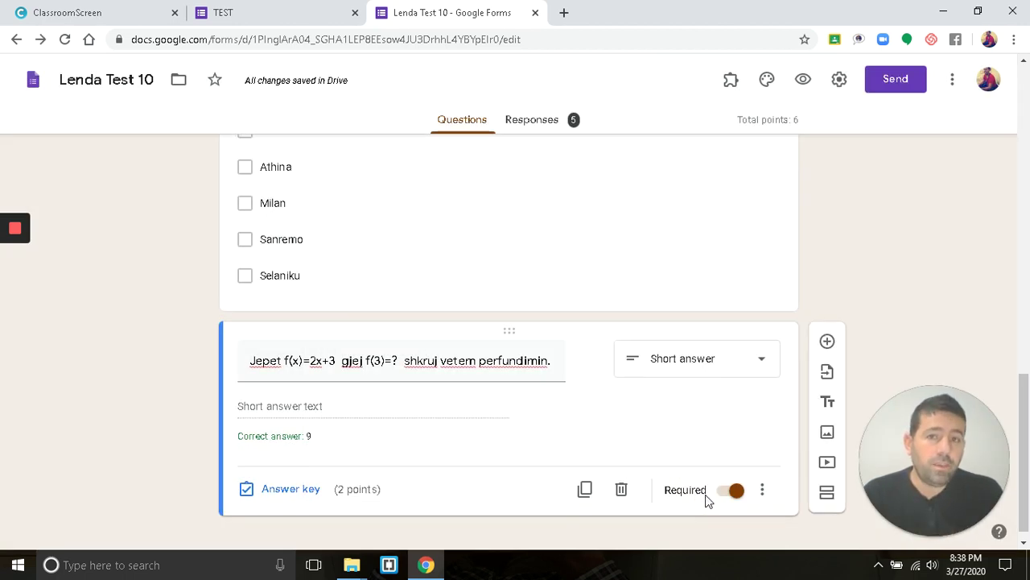
- Insert the bullet 'Si ti jap fund testit' above 'Si i shkon pergjigja nxenesit' in ClassroomScreen notes
{"action": "left_click", "coordinate": [541, 127]}
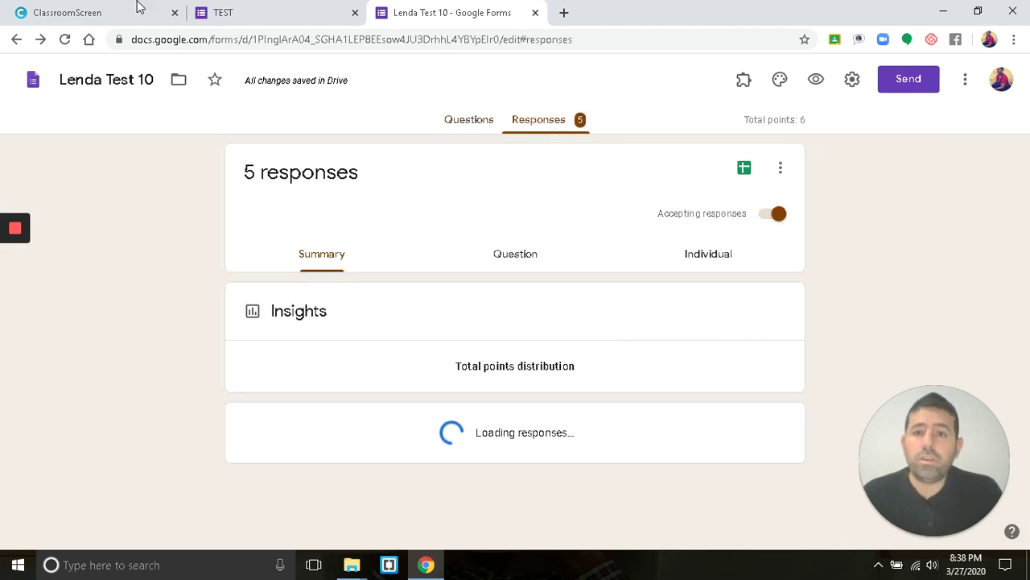
{"action": "left_click", "coordinate": [121, 10]}
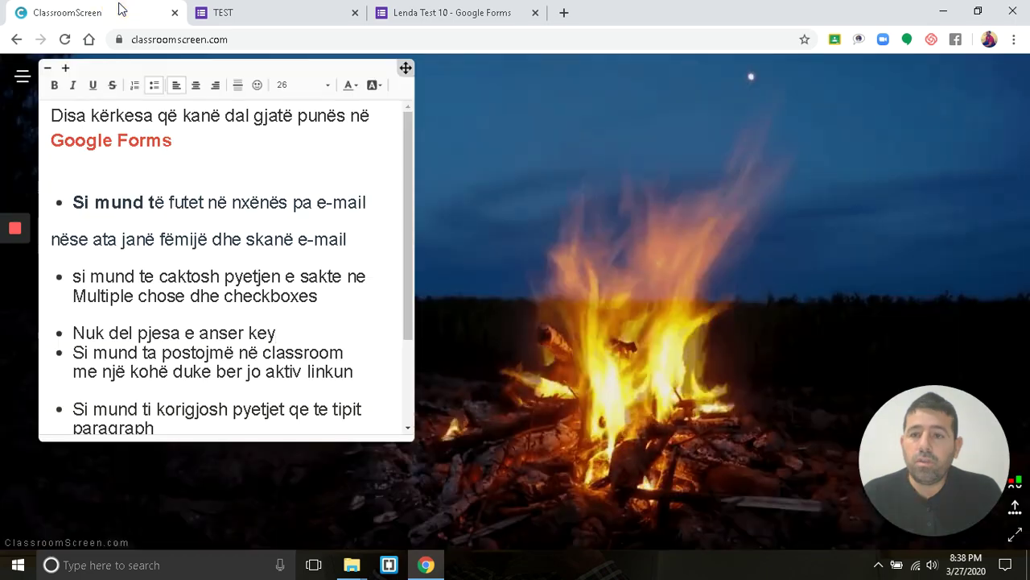
{"action": "left_click_drag", "start_coordinate": [407, 164], "coordinate": [405, 354]}
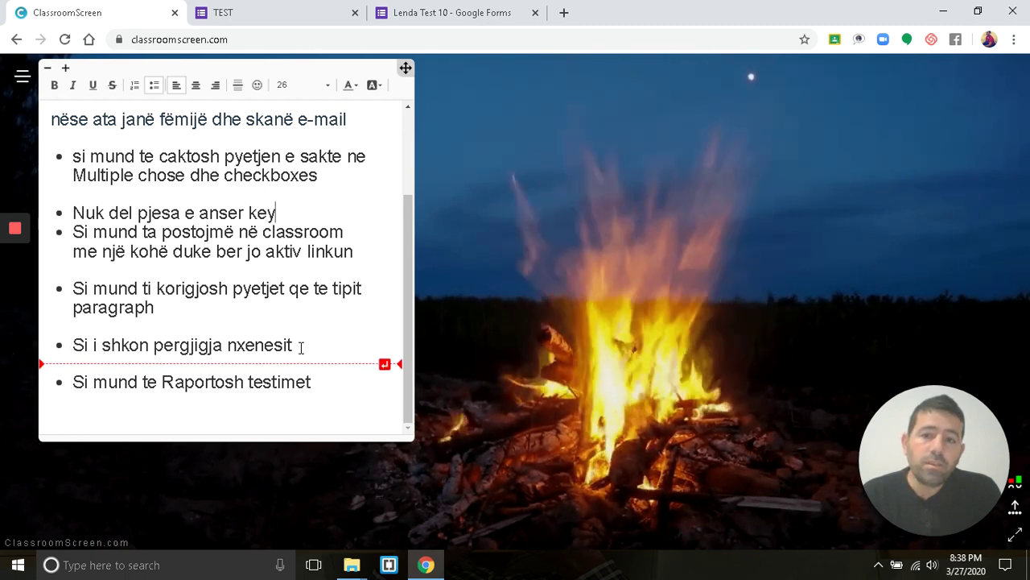
{"action": "left_click_drag", "start_coordinate": [300, 345], "coordinate": [67, 346]}
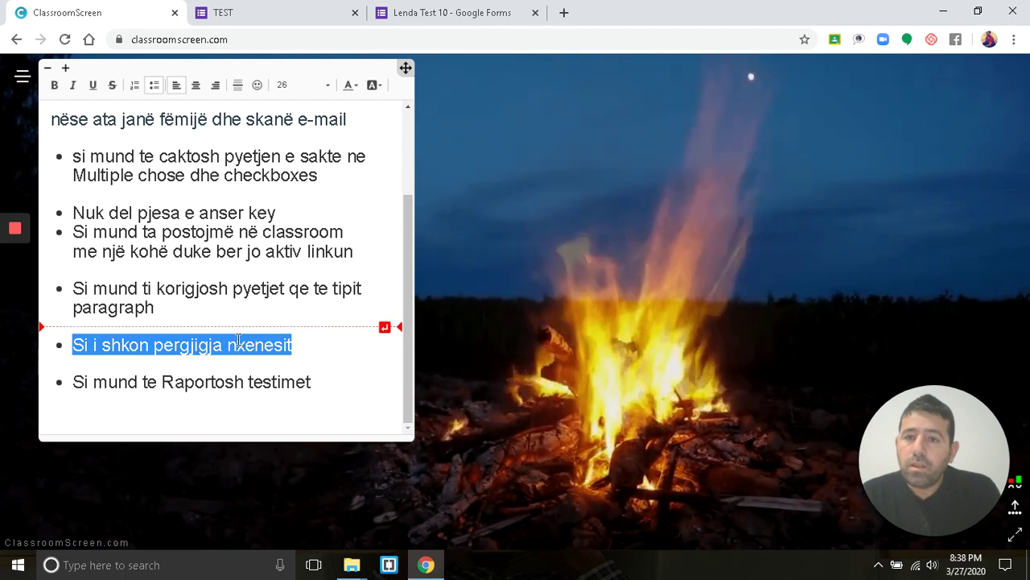
{"action": "left_click", "coordinate": [72, 344]}
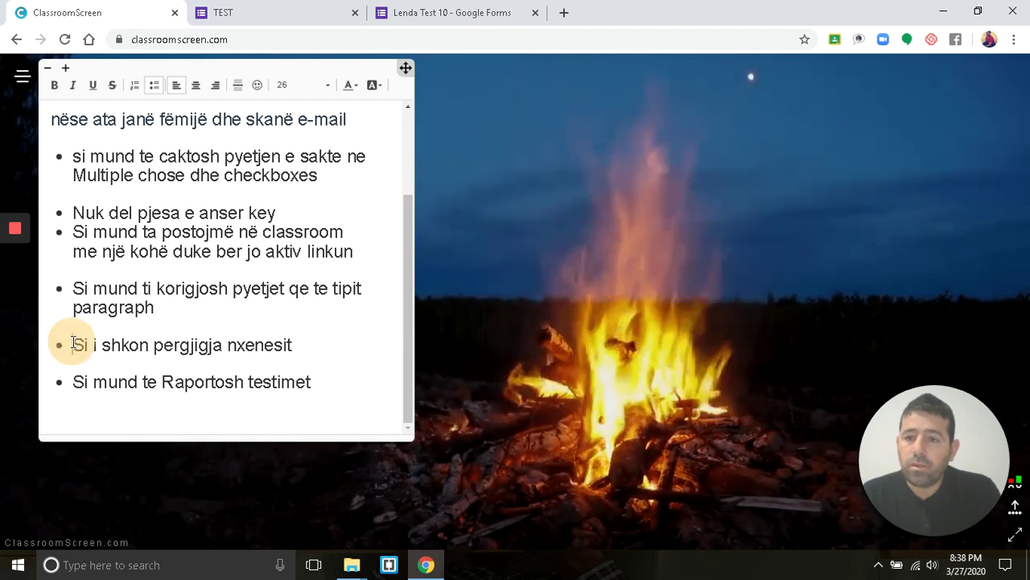
{"action": "key", "text": "Return"}
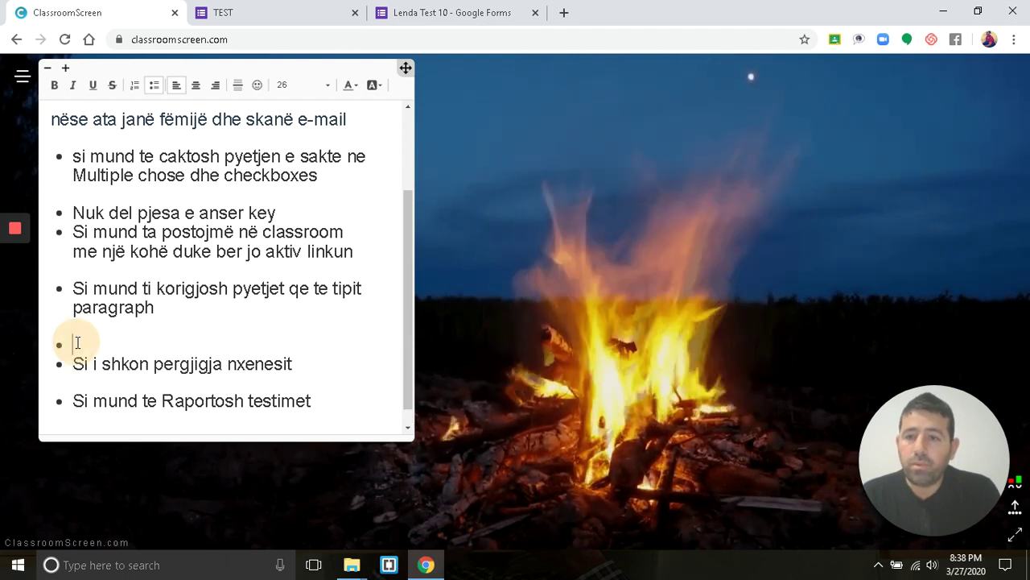
{"action": "type", "text": "Si "}
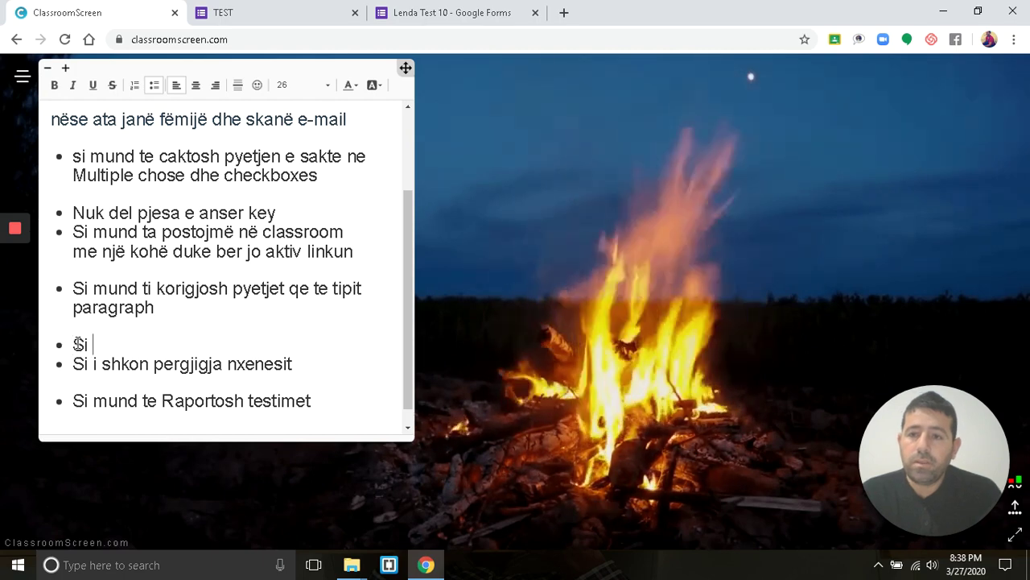
{"action": "type", "text": "ti jap fund te"}
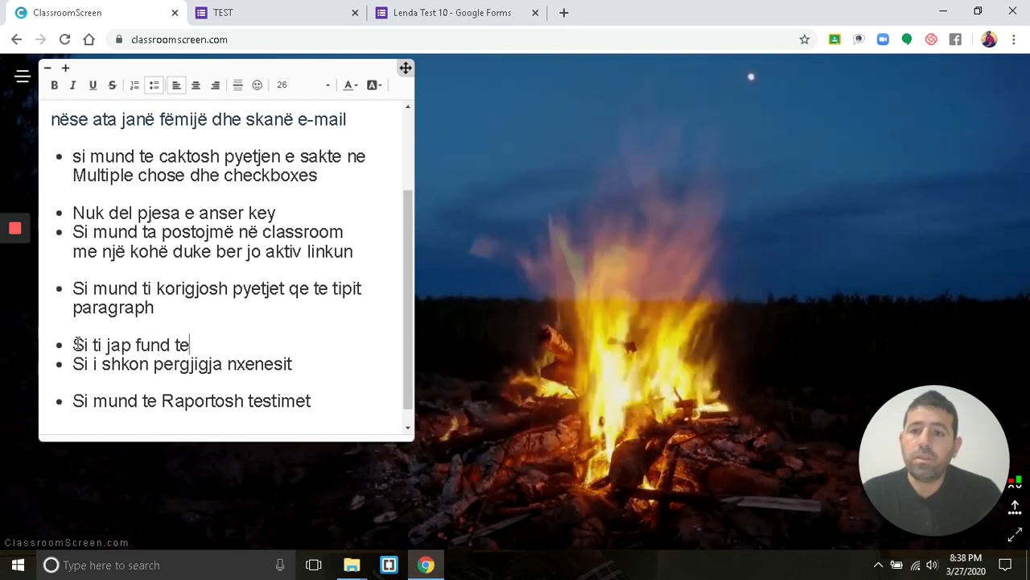
{"action": "type", "text": "stit"}
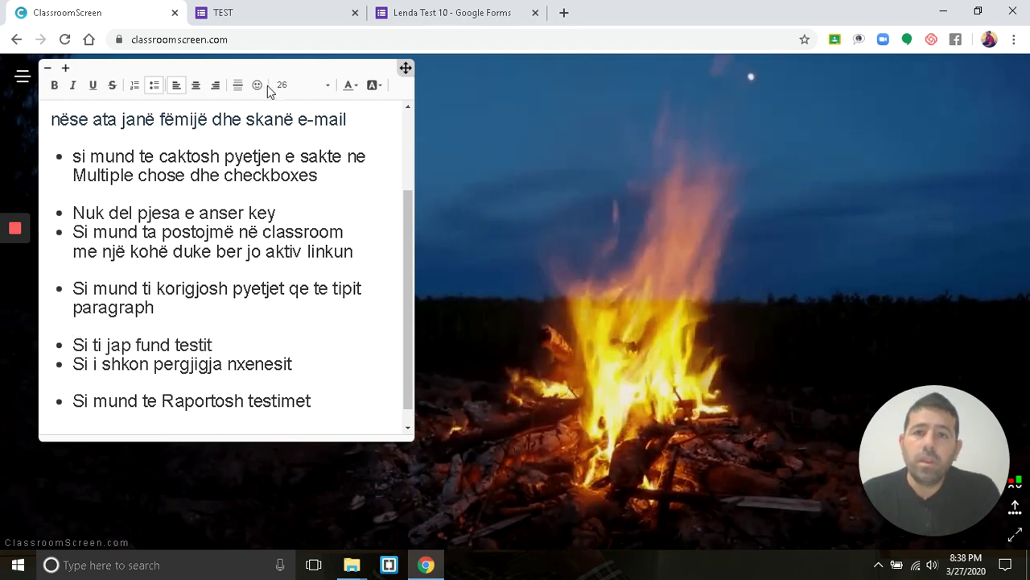
{"action": "left_click", "coordinate": [419, 13]}
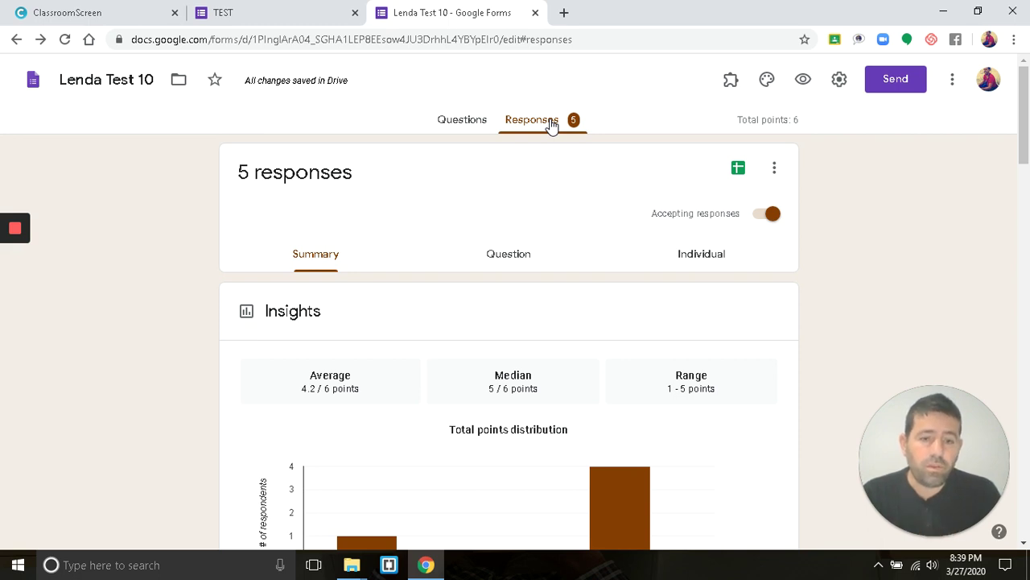
- Toggle Accepting responses off and on twice, then view individual responses starting with the first
{"action": "left_click", "coordinate": [762, 216]}
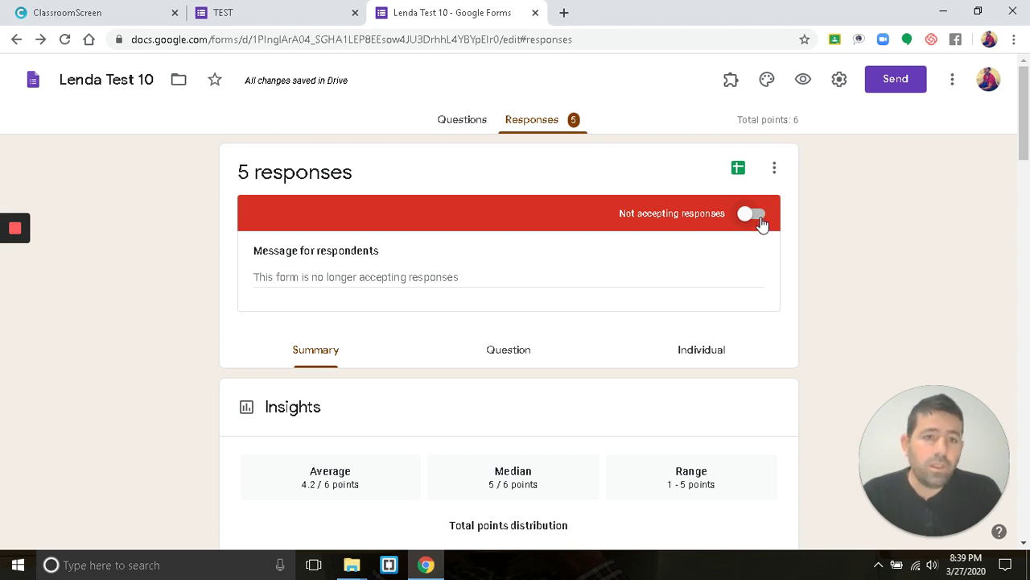
{"action": "left_click", "coordinate": [763, 221]}
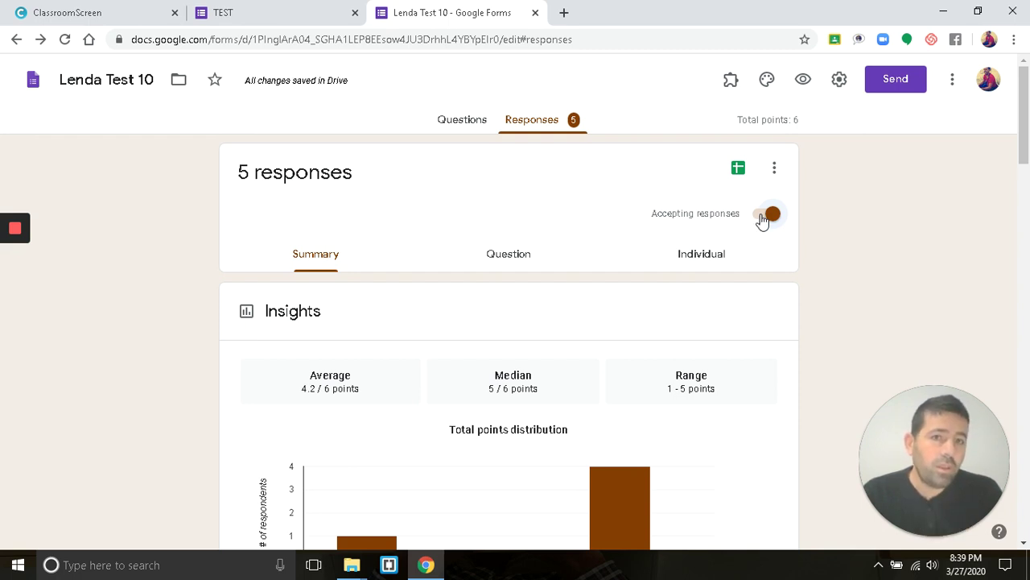
{"action": "left_click", "coordinate": [757, 220]}
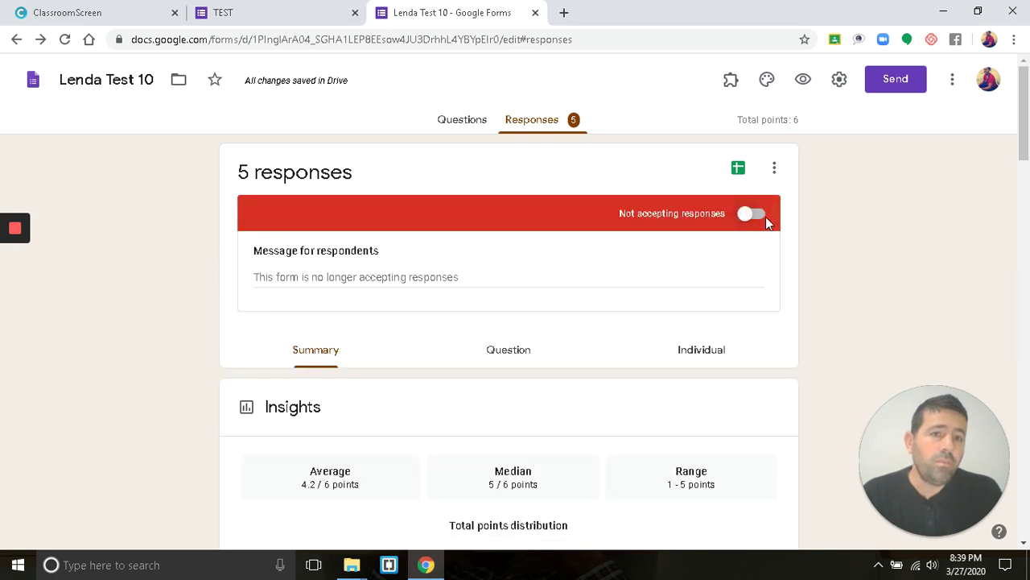
{"action": "left_click", "coordinate": [756, 219]}
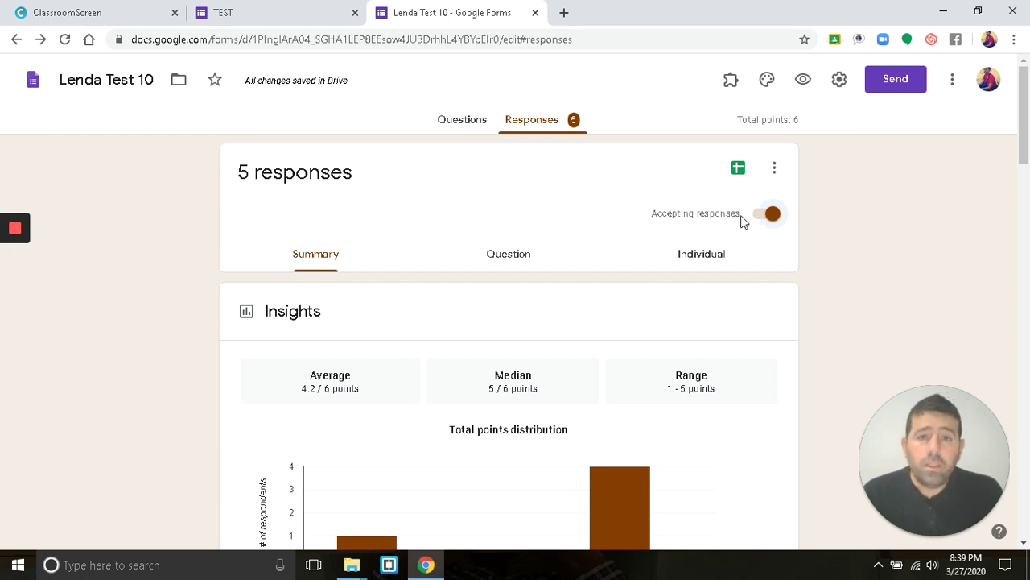
{"action": "left_click", "coordinate": [544, 129]}
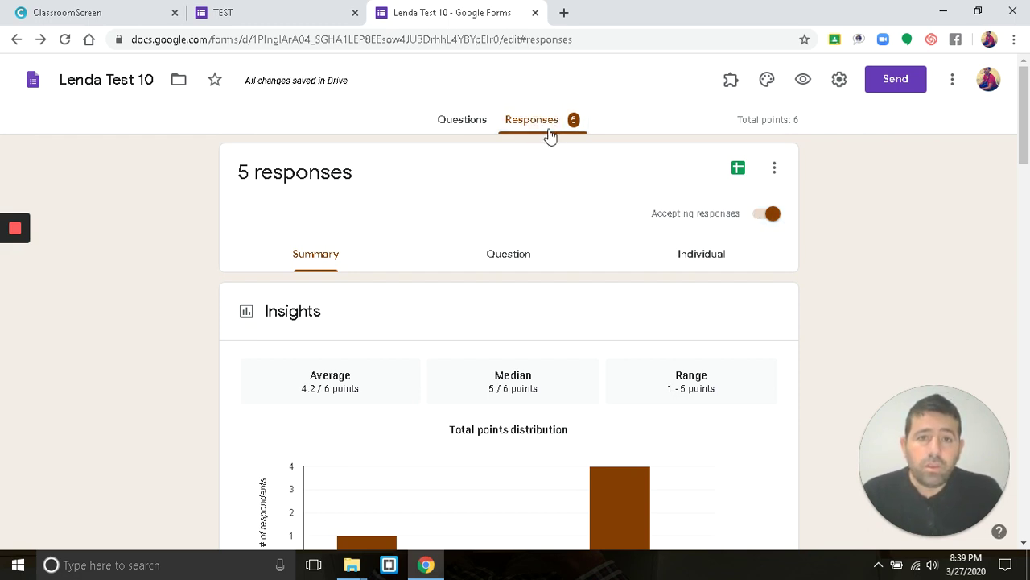
{"action": "left_click", "coordinate": [709, 266]}
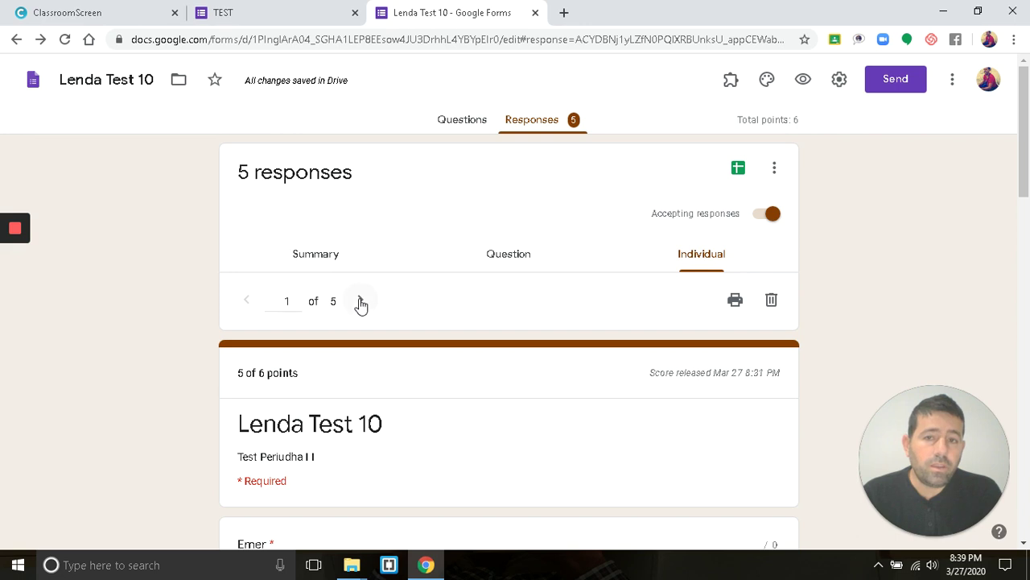
- Set the first response's f(3) answer to 2 of 2 points and save the grading edit
{"action": "left_click_drag", "start_coordinate": [1027, 173], "coordinate": [1028, 532]}
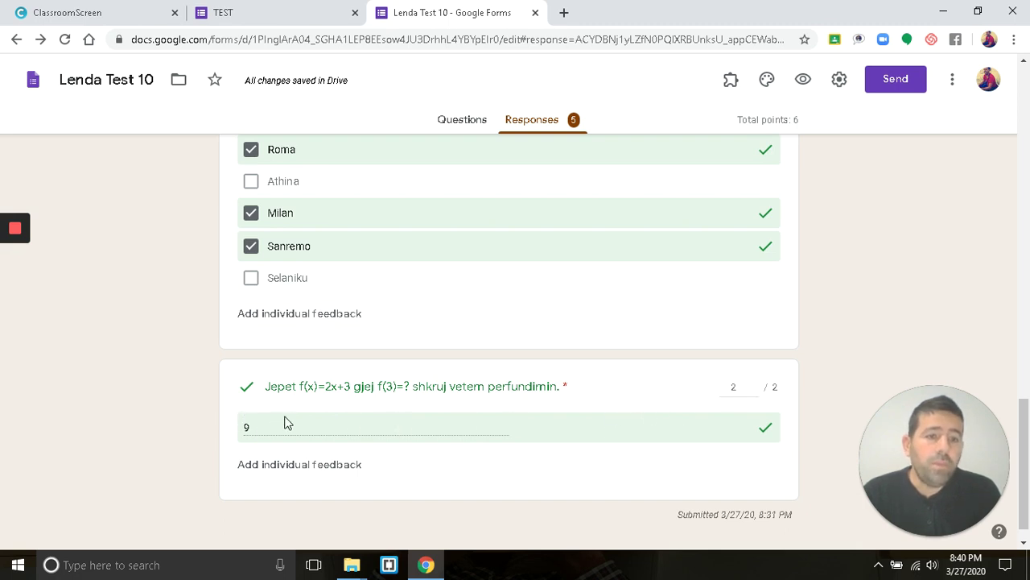
{"action": "left_click", "coordinate": [744, 386]}
{"action": "left_click", "coordinate": [754, 391]}
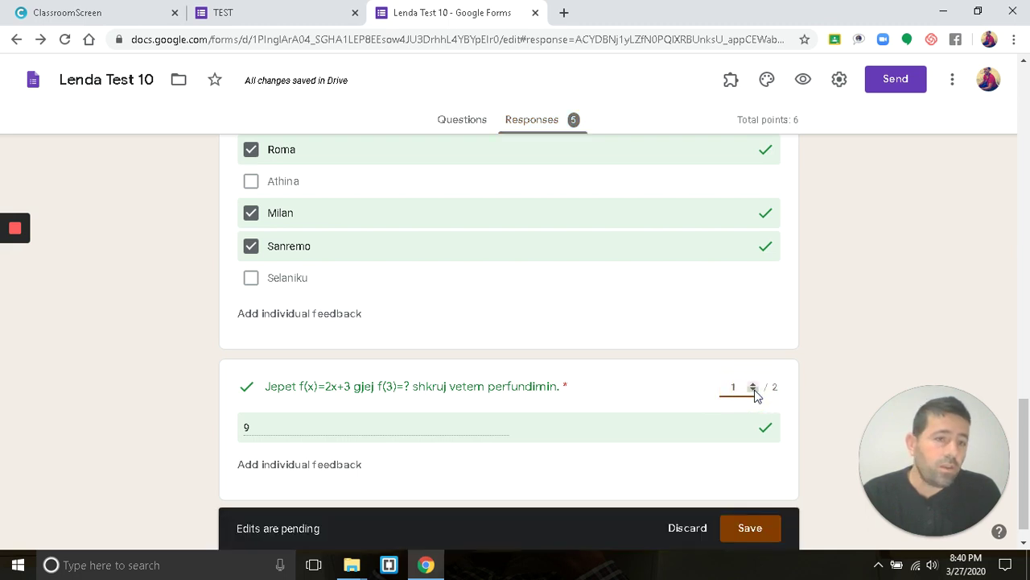
{"action": "left_click", "coordinate": [754, 388]}
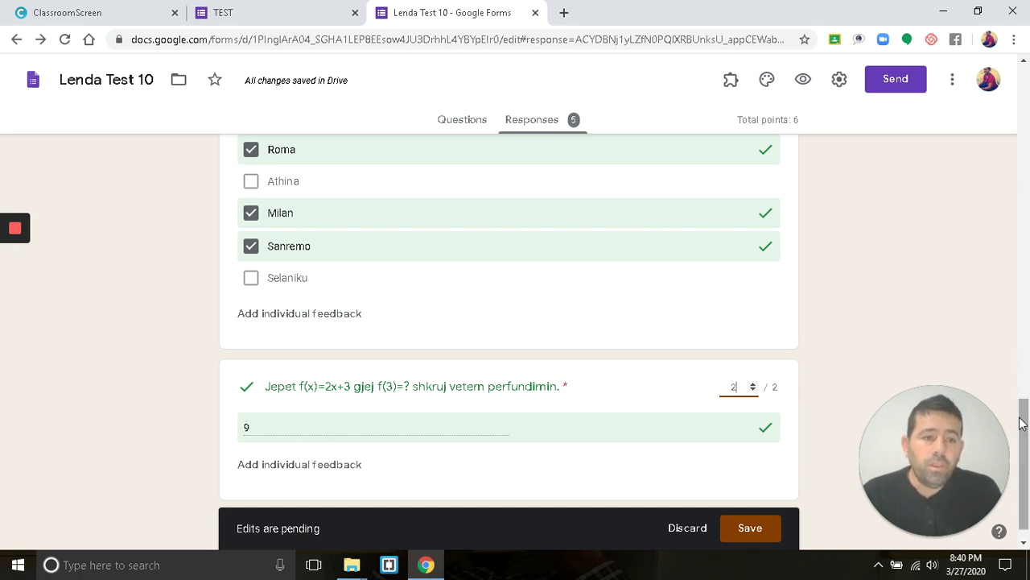
{"action": "scroll", "coordinate": [1025, 423], "scroll_direction": "down", "scroll_amount": 1}
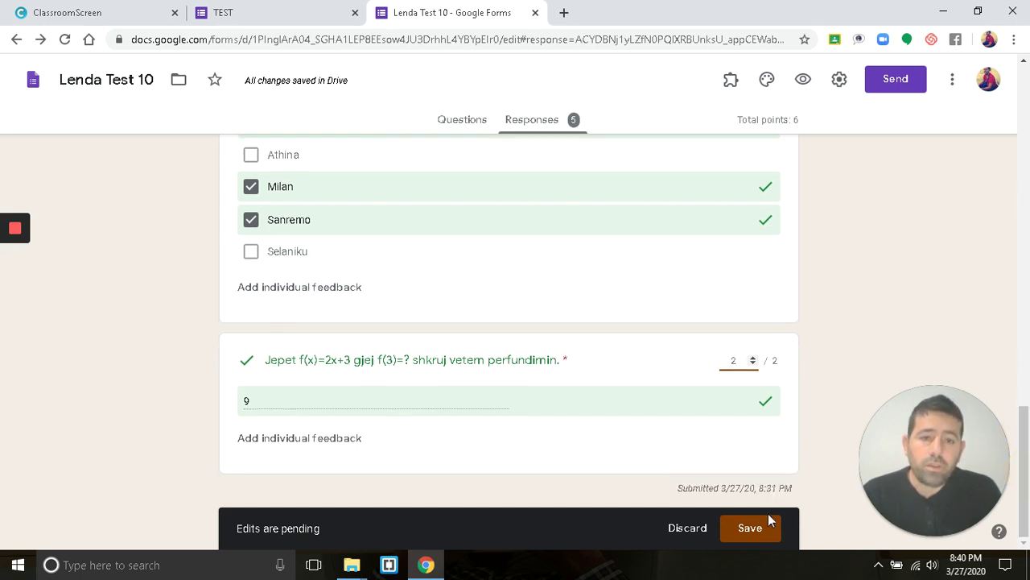
{"action": "left_click", "coordinate": [729, 528]}
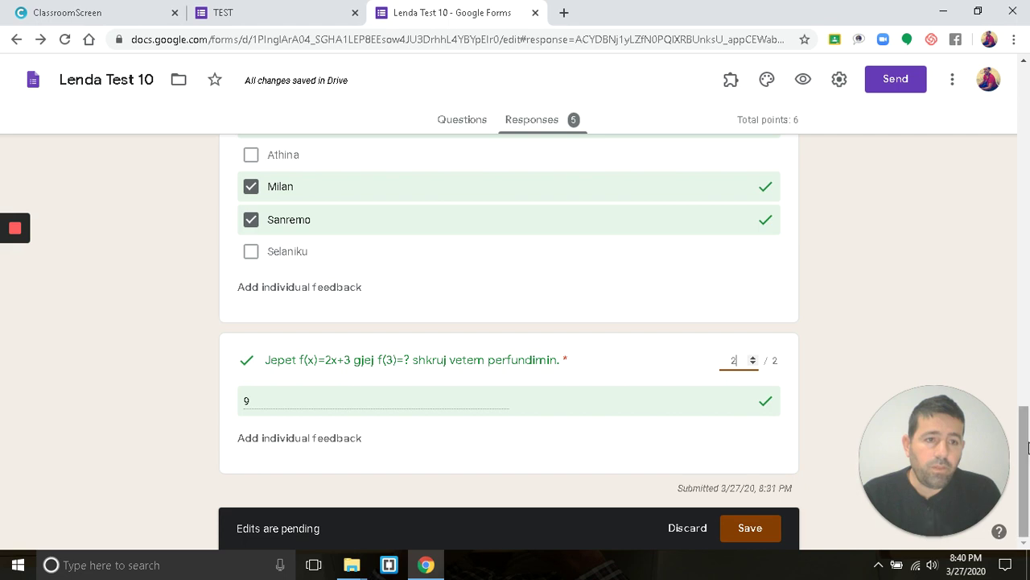
{"action": "mouse_move", "coordinate": [1025, 447]}
{"action": "left_mouse_down"}
{"action": "mouse_move", "coordinate": [1027, 283]}
{"action": "mouse_move", "coordinate": [1028, 425]}
{"action": "left_mouse_up"}
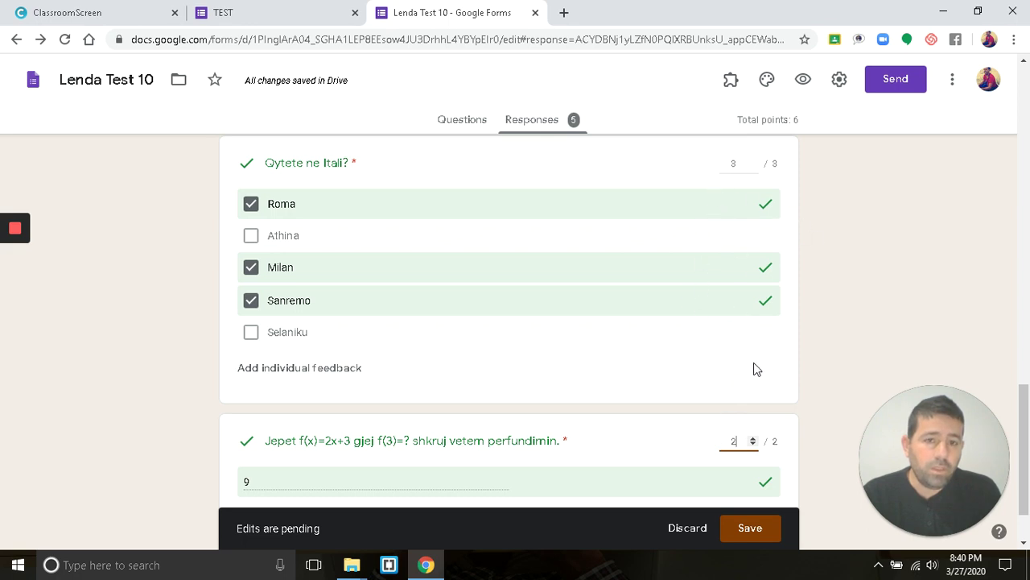
{"action": "left_click", "coordinate": [756, 529]}
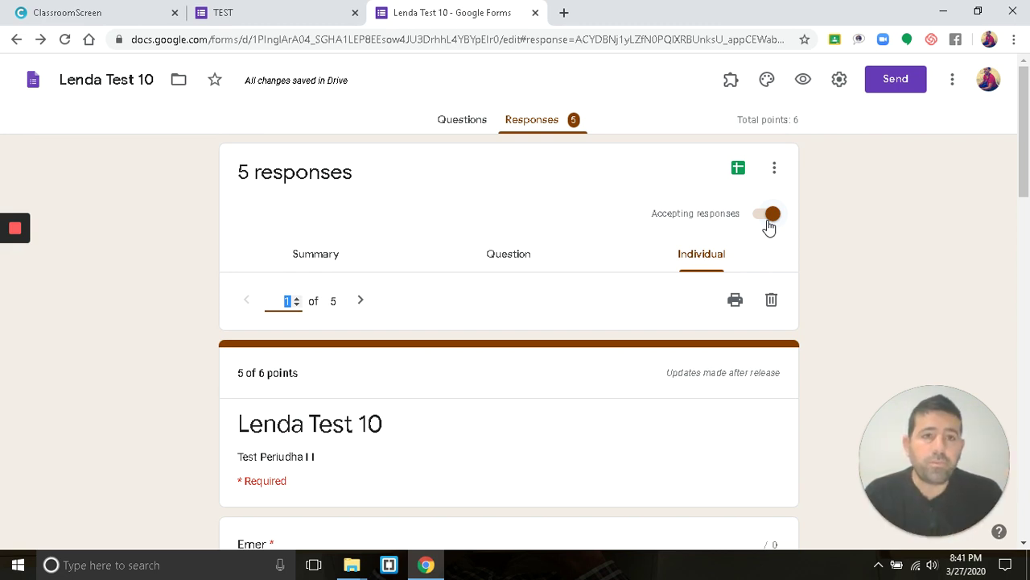
- In Quizzes settings, tick Point values, Correct answers and Missed questions, keeping immediate release
{"action": "left_click", "coordinate": [839, 80]}
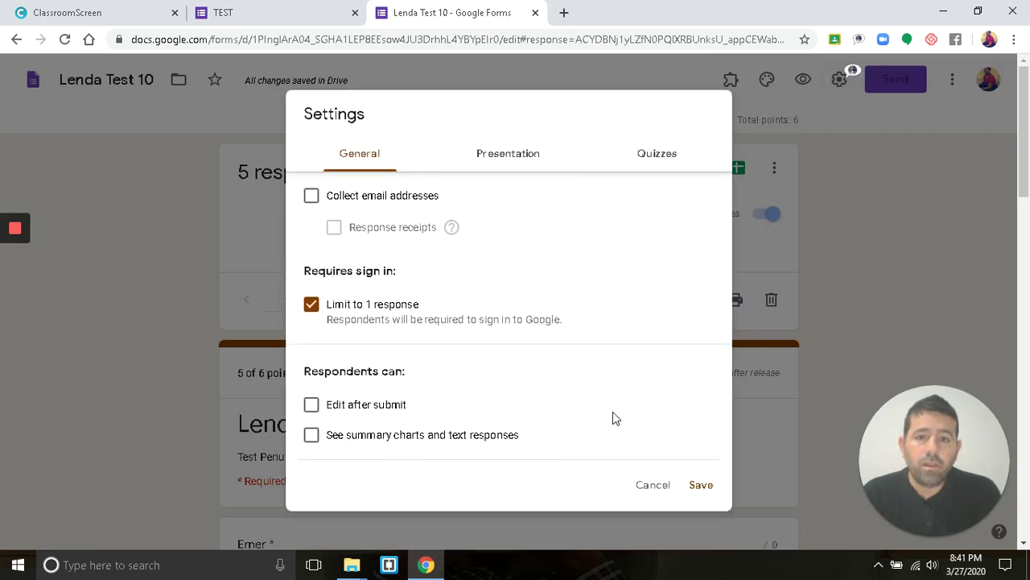
{"action": "left_click", "coordinate": [667, 161]}
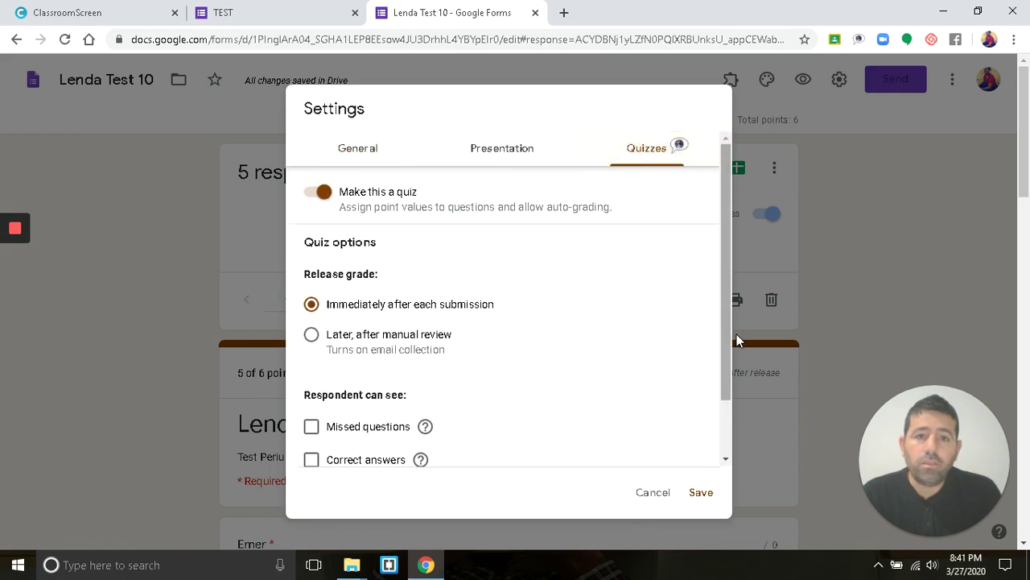
{"action": "left_click", "coordinate": [721, 445]}
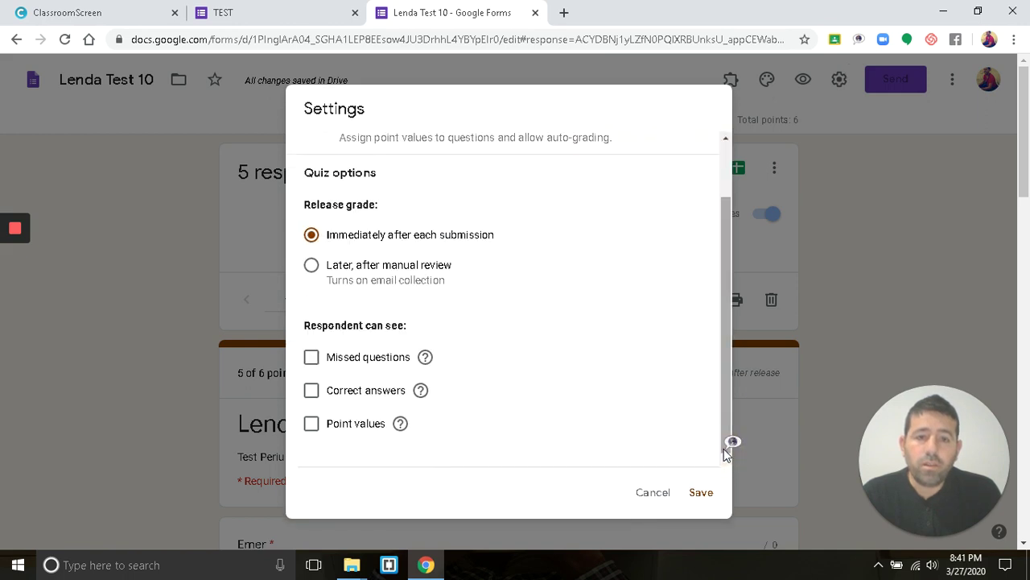
{"action": "left_click", "coordinate": [724, 459]}
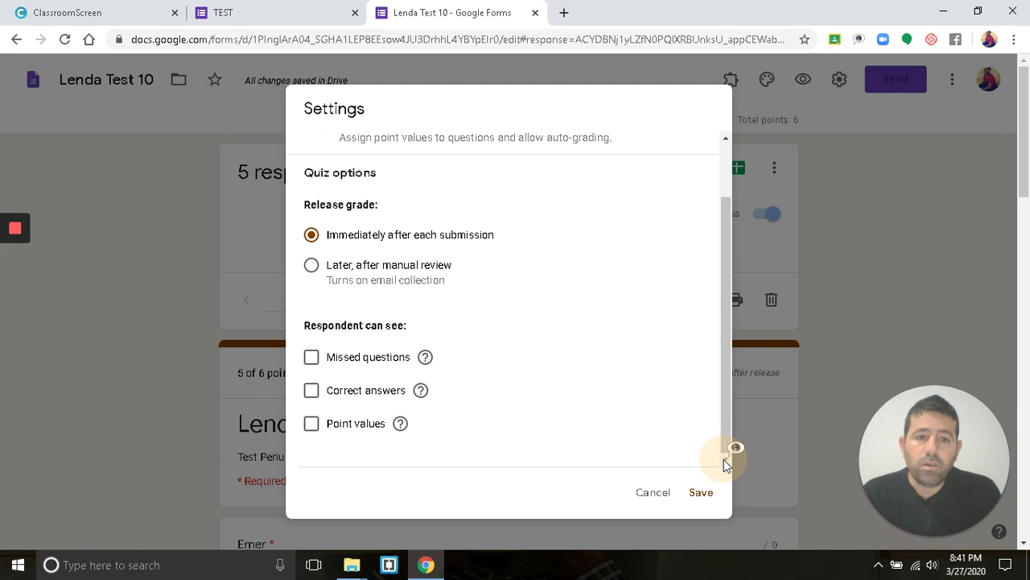
{"action": "left_click", "coordinate": [311, 426]}
{"action": "left_click", "coordinate": [312, 396]}
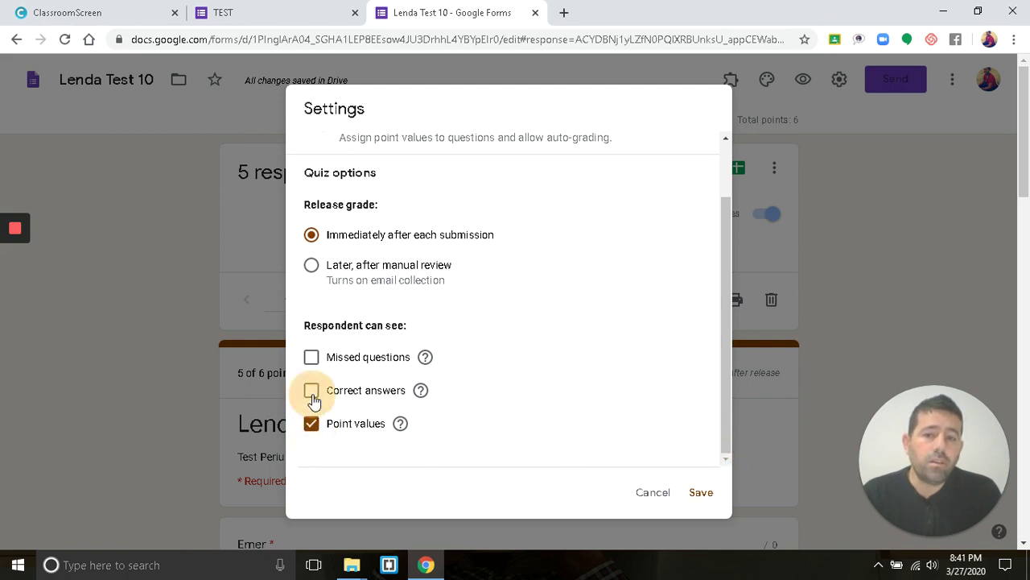
{"action": "left_click", "coordinate": [314, 362]}
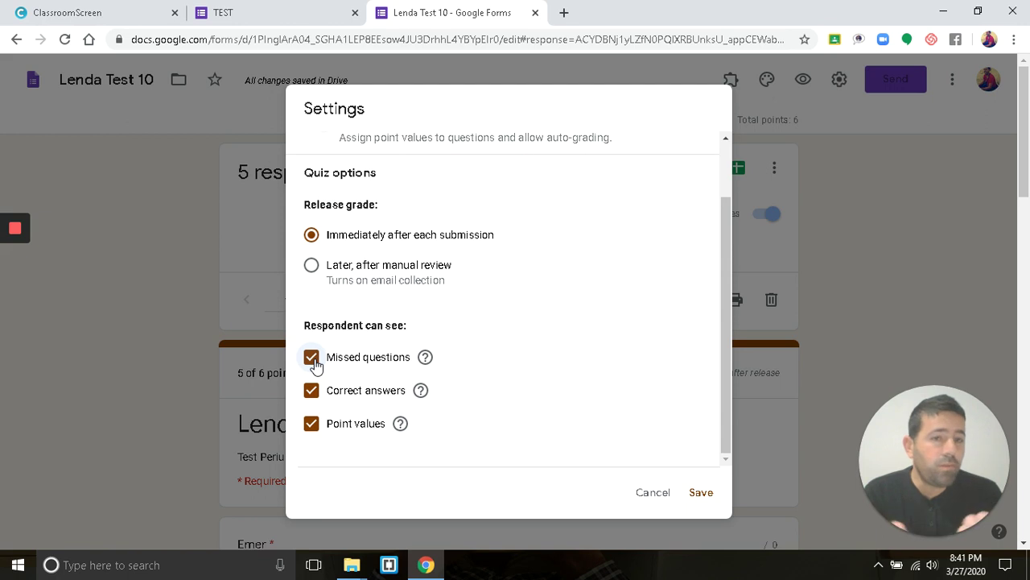
{"action": "left_click", "coordinate": [700, 497]}
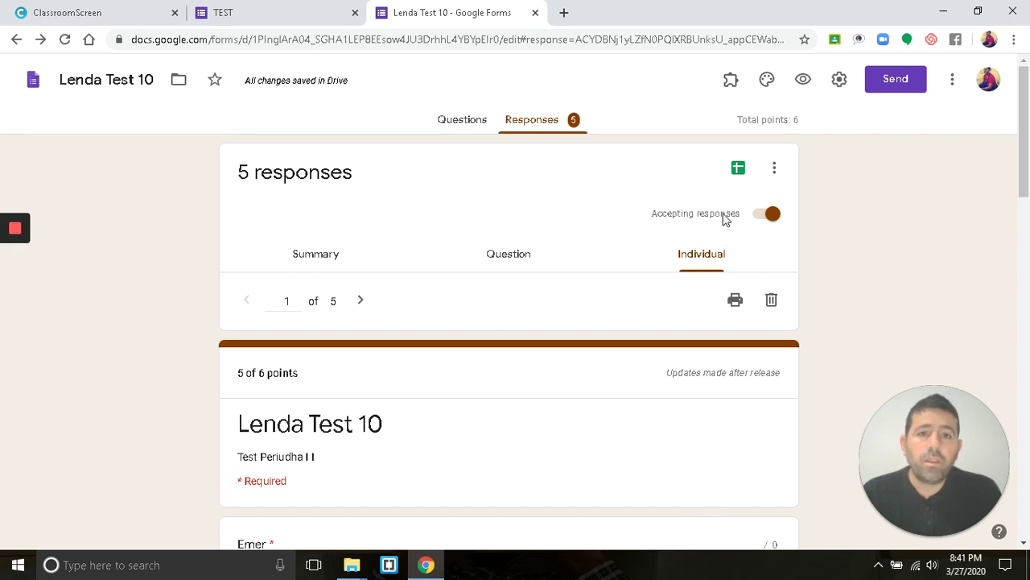
- On response 2, raise the Qytete ne Itali? score to 2 points and save
{"action": "left_click", "coordinate": [360, 301]}
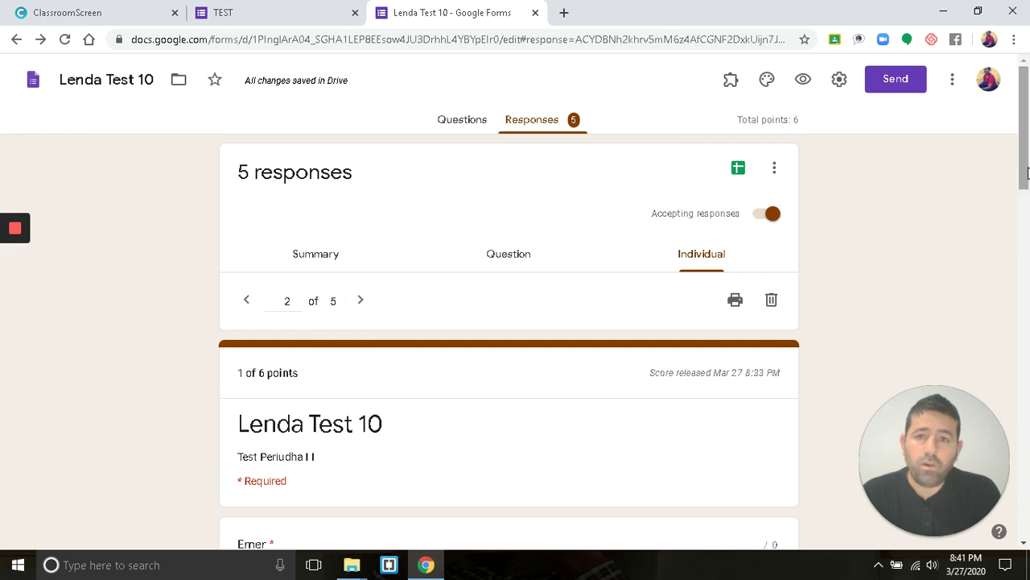
{"action": "mouse_move", "coordinate": [1027, 173]}
{"action": "left_mouse_down"}
{"action": "mouse_move", "coordinate": [1026, 455]}
{"action": "mouse_move", "coordinate": [1025, 427]}
{"action": "left_mouse_up"}
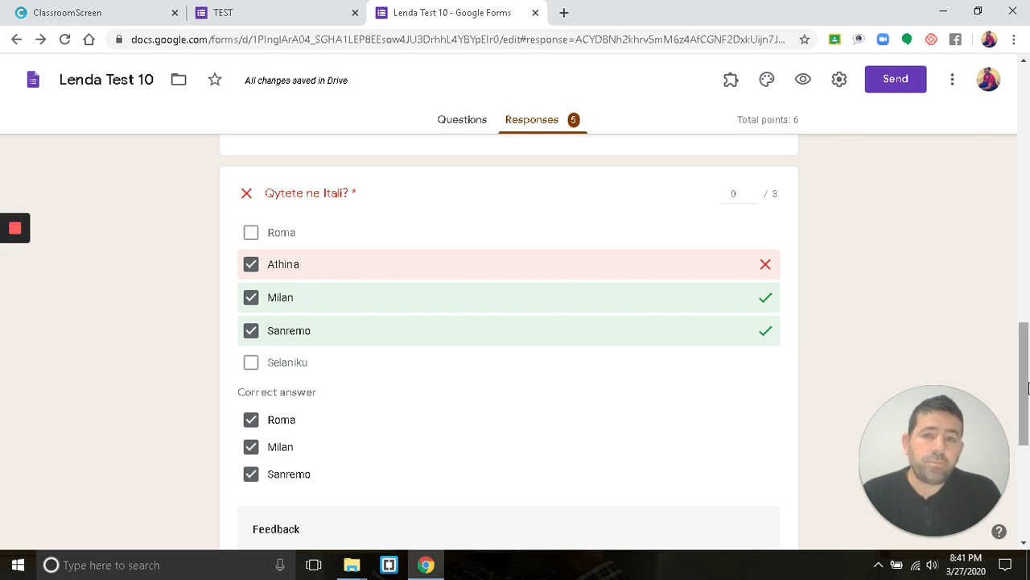
{"action": "left_click_drag", "start_coordinate": [1028, 389], "coordinate": [1027, 384]}
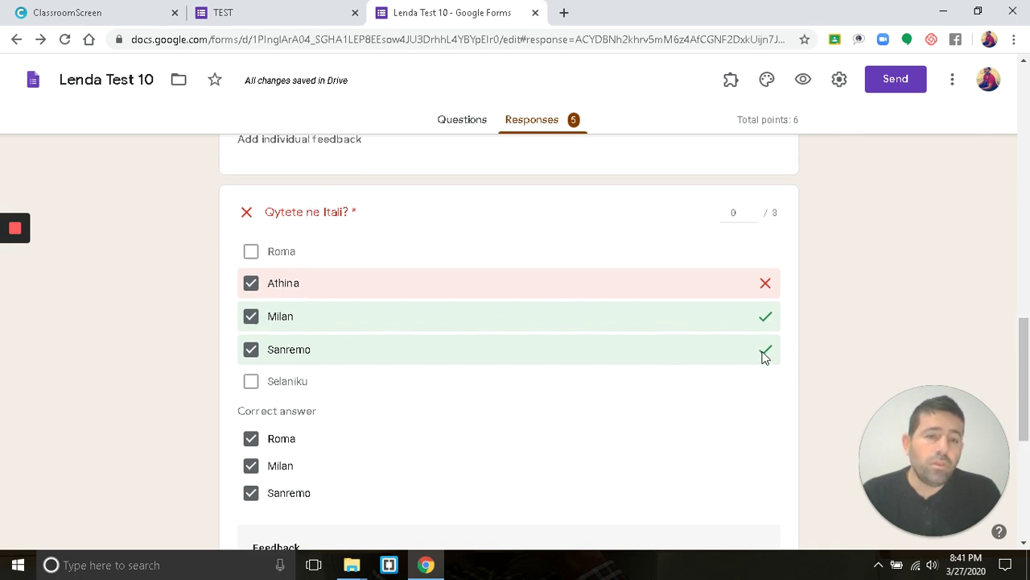
{"action": "left_click", "coordinate": [752, 210]}
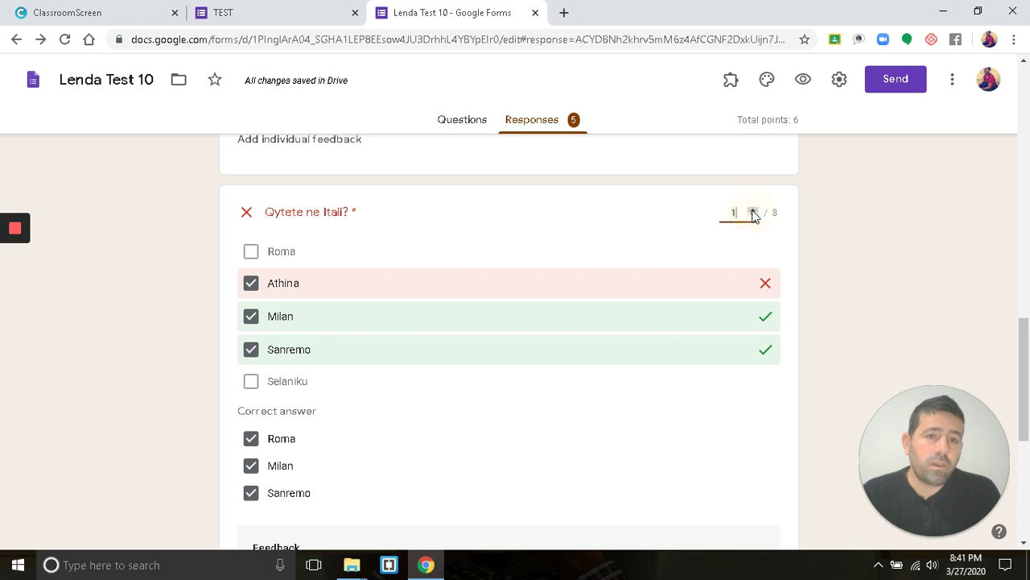
{"action": "left_click", "coordinate": [752, 210]}
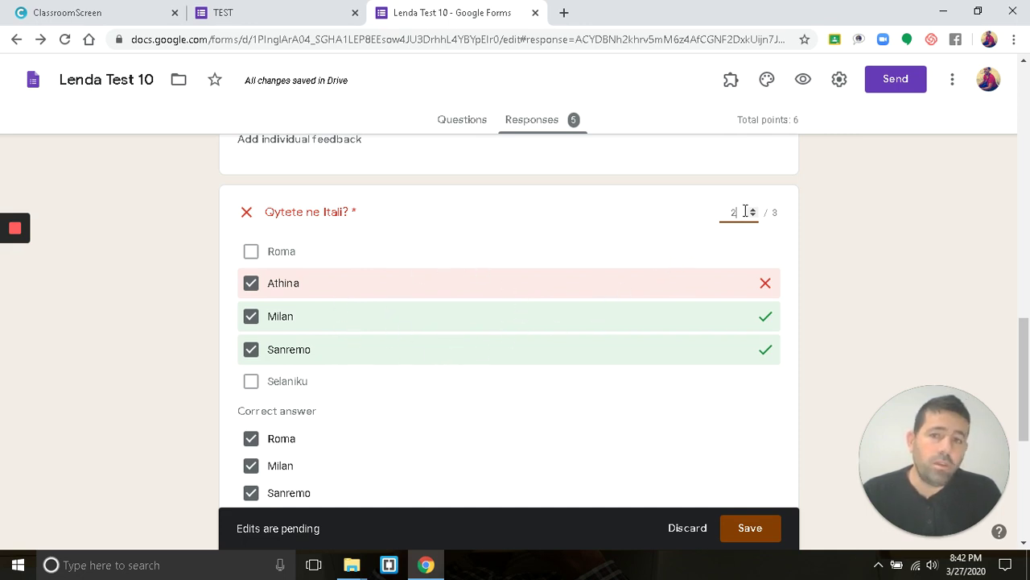
{"action": "left_click_drag", "start_coordinate": [1018, 337], "coordinate": [1027, 432]}
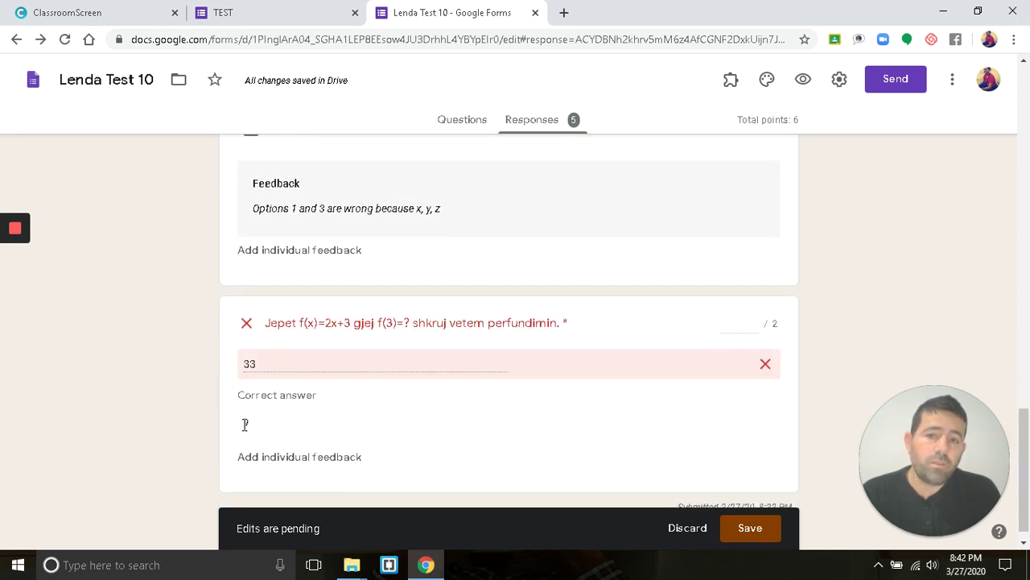
{"action": "left_click", "coordinate": [750, 529]}
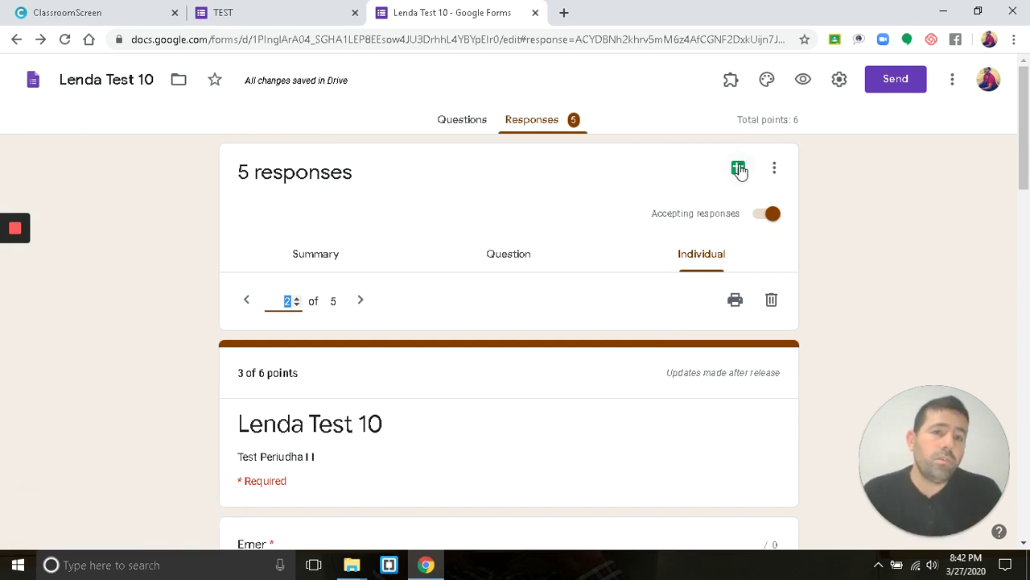
- Create the new spreadsheet 'Lenda Test 10 (Responses)' from the Responses tab's Sheets link
{"action": "left_click", "coordinate": [740, 174]}
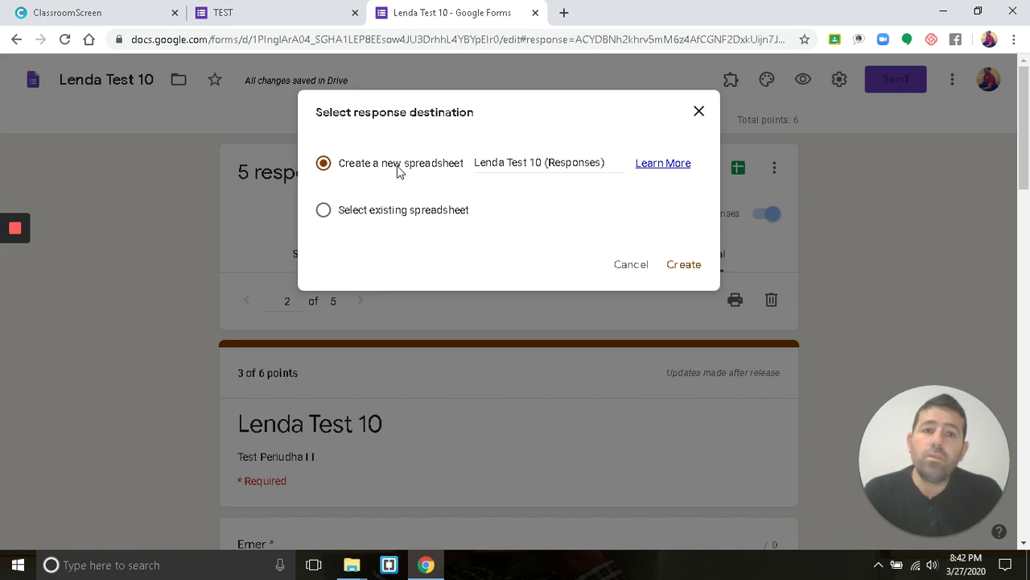
{"action": "left_click", "coordinate": [684, 266]}
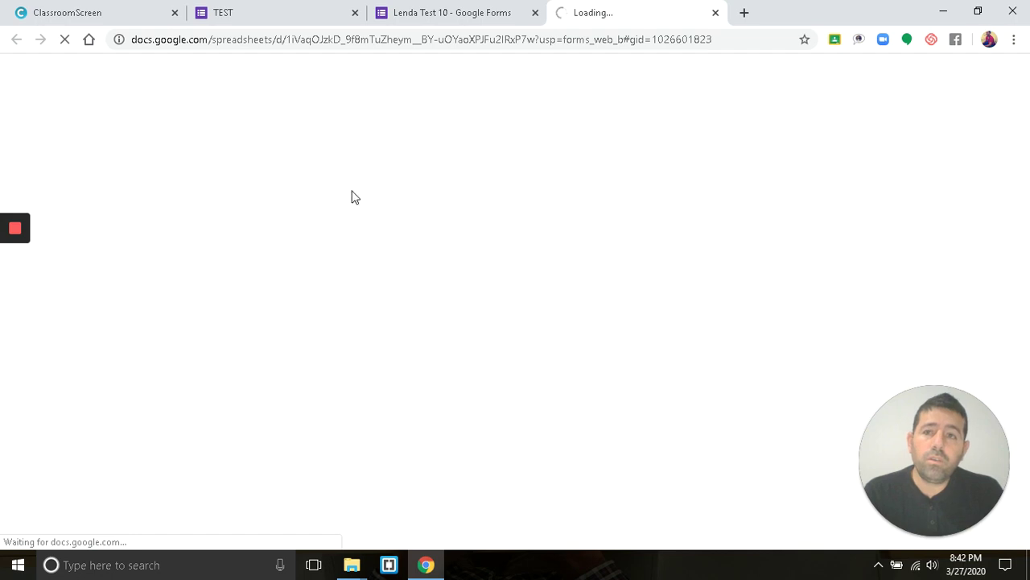
- Save Lenda Test 10 (Responses) as a Microsoft Excel .xlsx download and open the file
{"action": "mouse_move", "coordinate": [10, 235]}
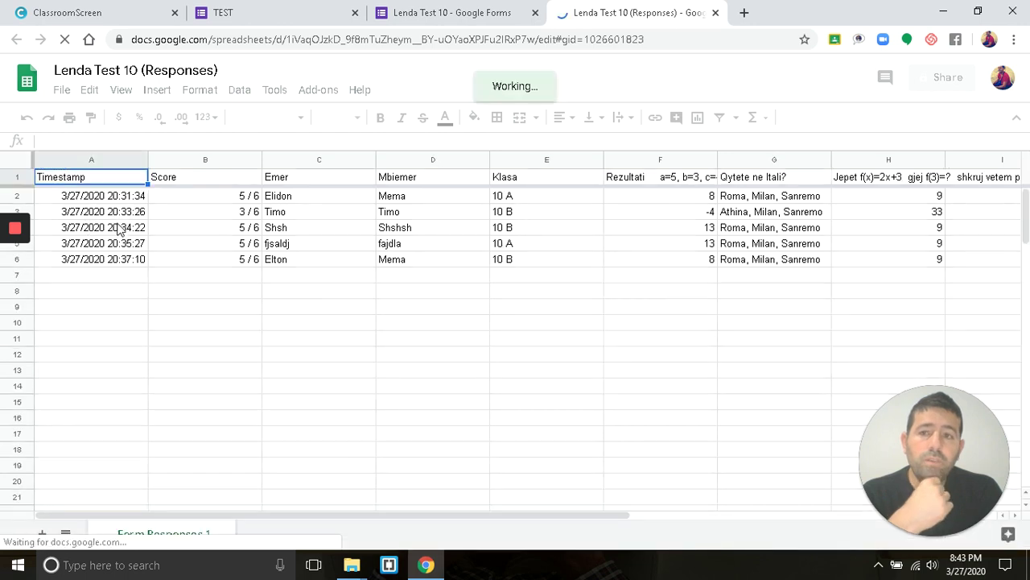
{"action": "left_click", "coordinate": [122, 201]}
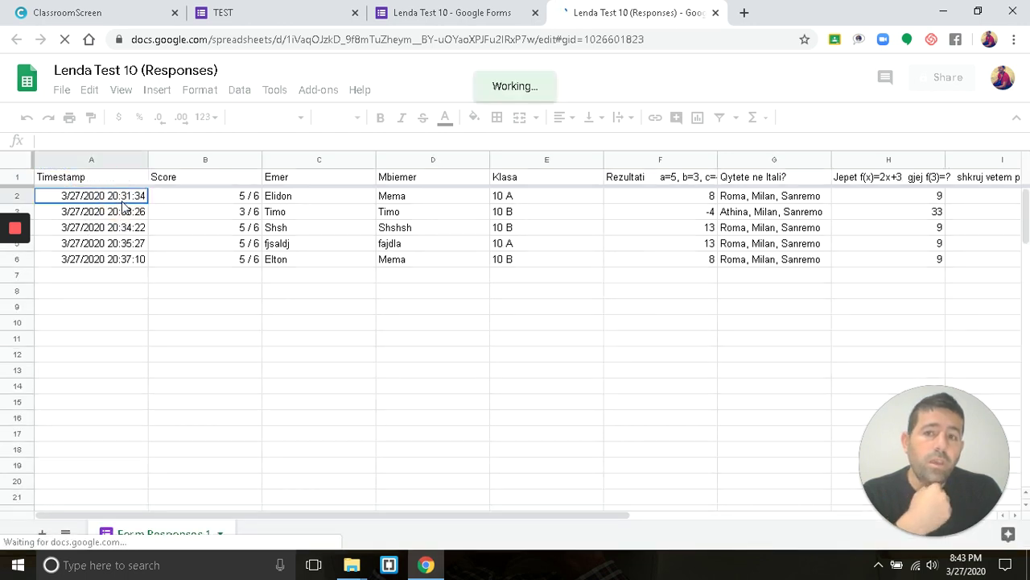
{"action": "left_click", "coordinate": [238, 230]}
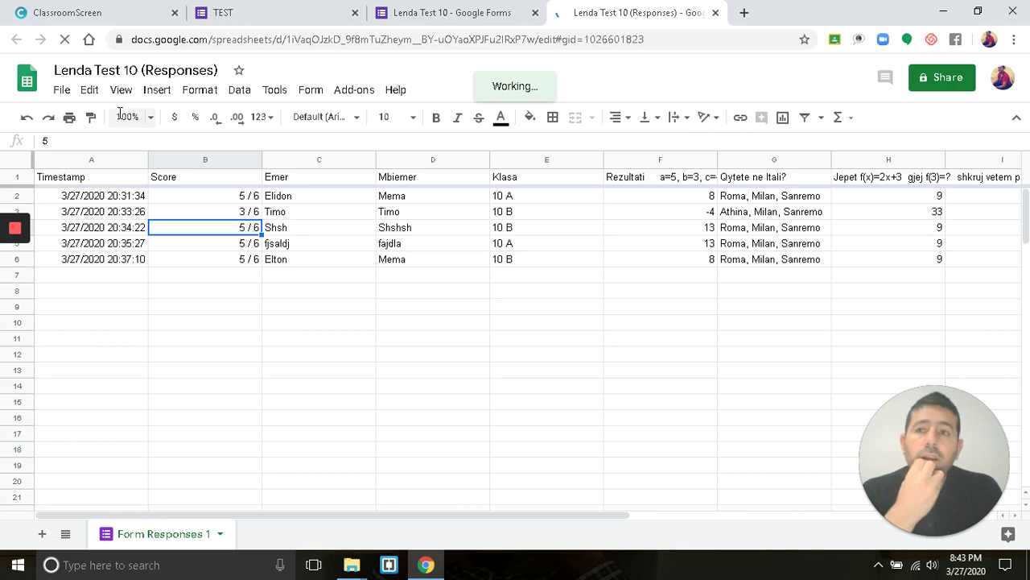
{"action": "left_click", "coordinate": [62, 91]}
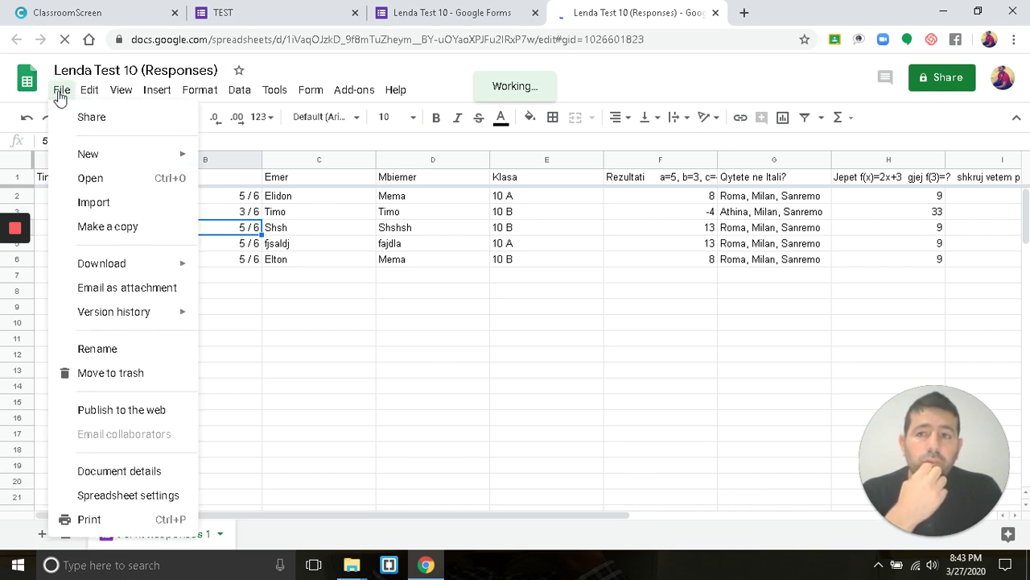
{"action": "mouse_move", "coordinate": [128, 273]}
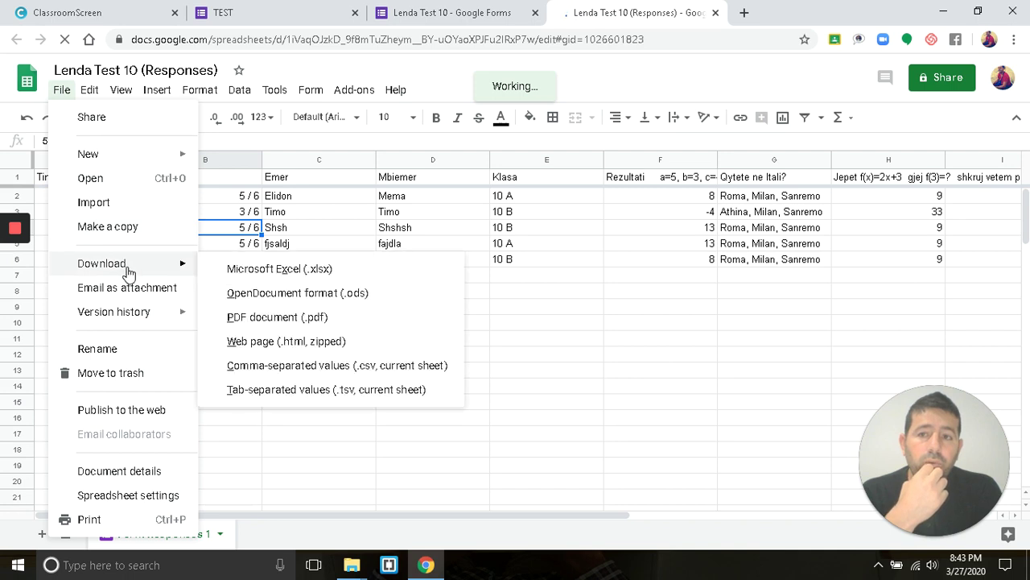
{"action": "left_click", "coordinate": [263, 271]}
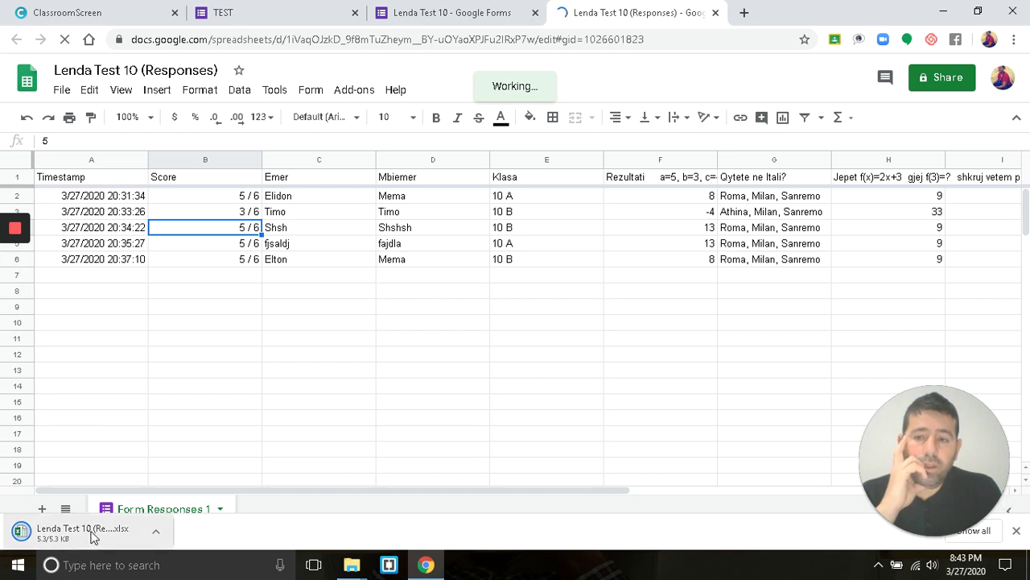
{"action": "left_click", "coordinate": [93, 537]}
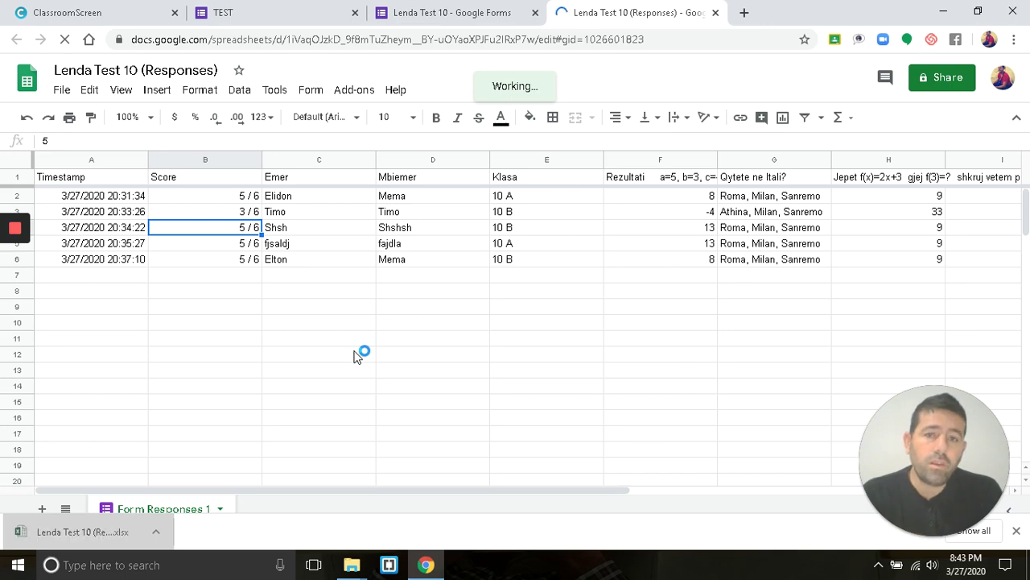
- Enable editing in the downloaded workbook and add filters to its header row
{"action": "left_click", "coordinate": [942, 12]}
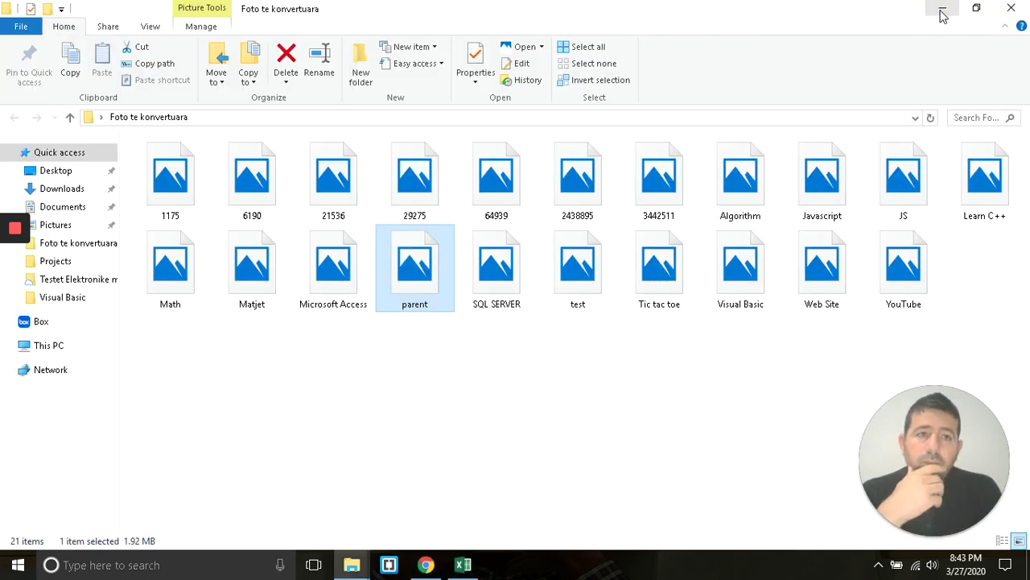
{"action": "left_click", "coordinate": [1015, 10]}
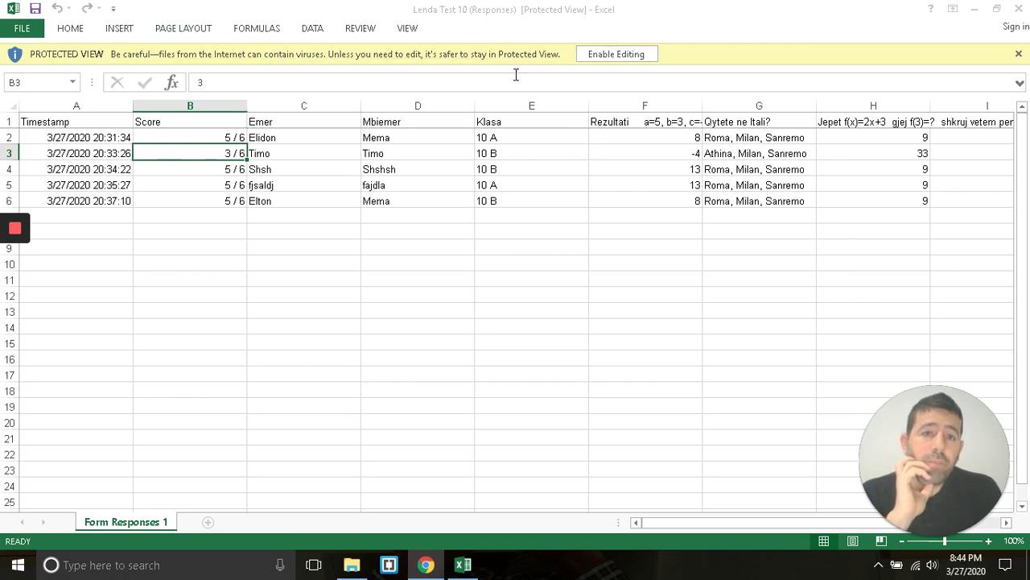
{"action": "left_click", "coordinate": [630, 58]}
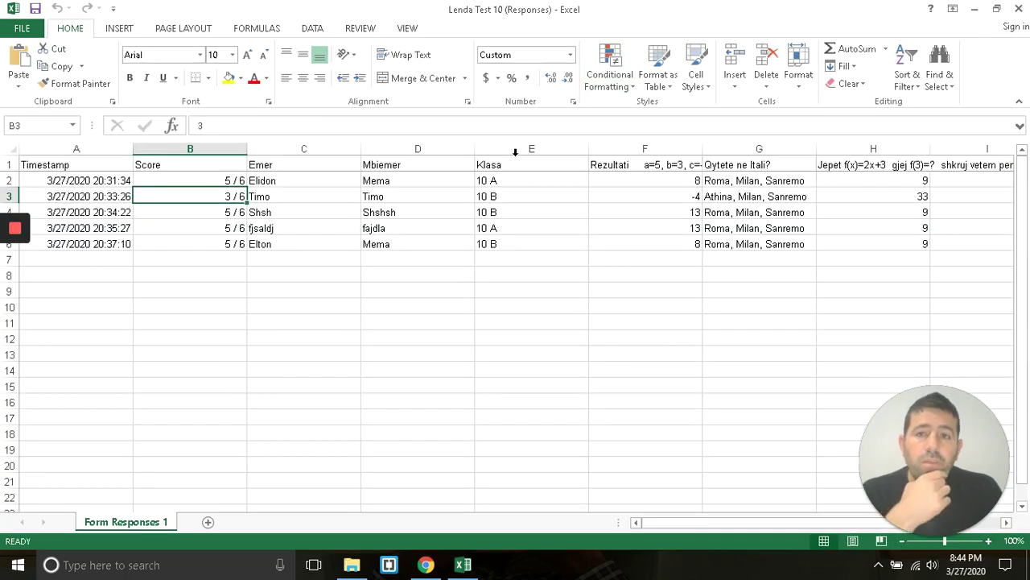
{"action": "left_click", "coordinate": [432, 214]}
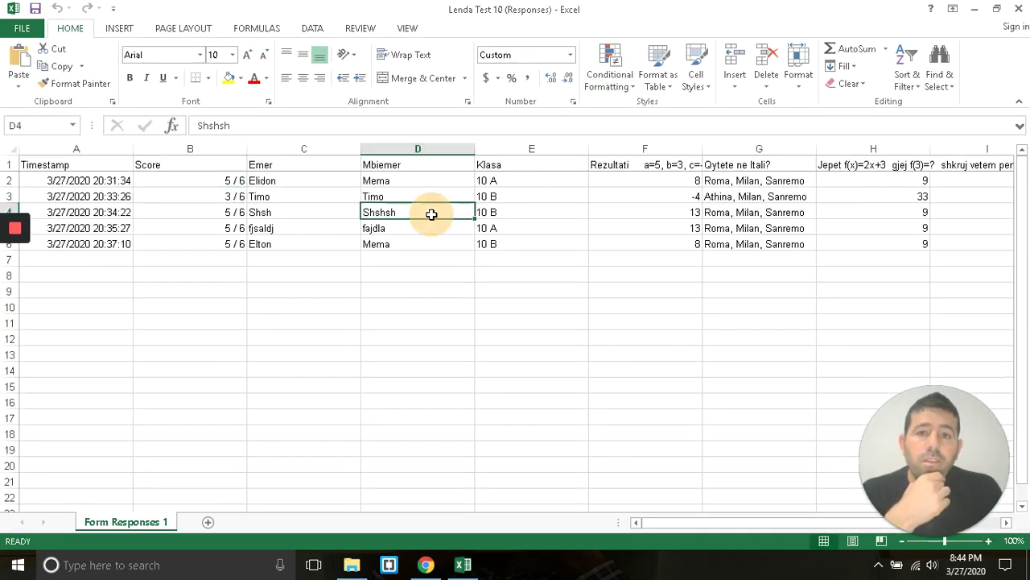
{"action": "left_click", "coordinate": [321, 216]}
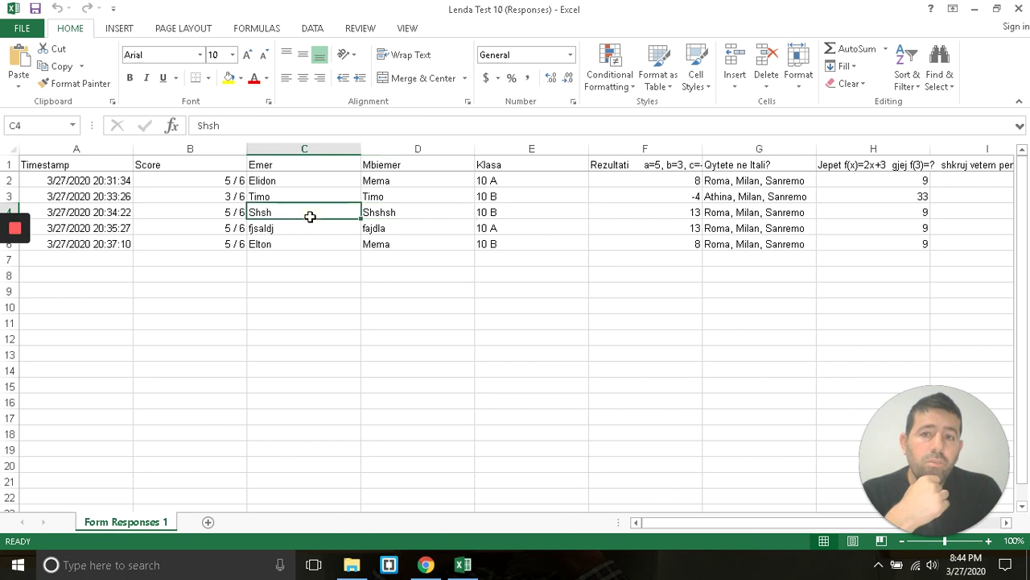
{"action": "left_click", "coordinate": [322, 30]}
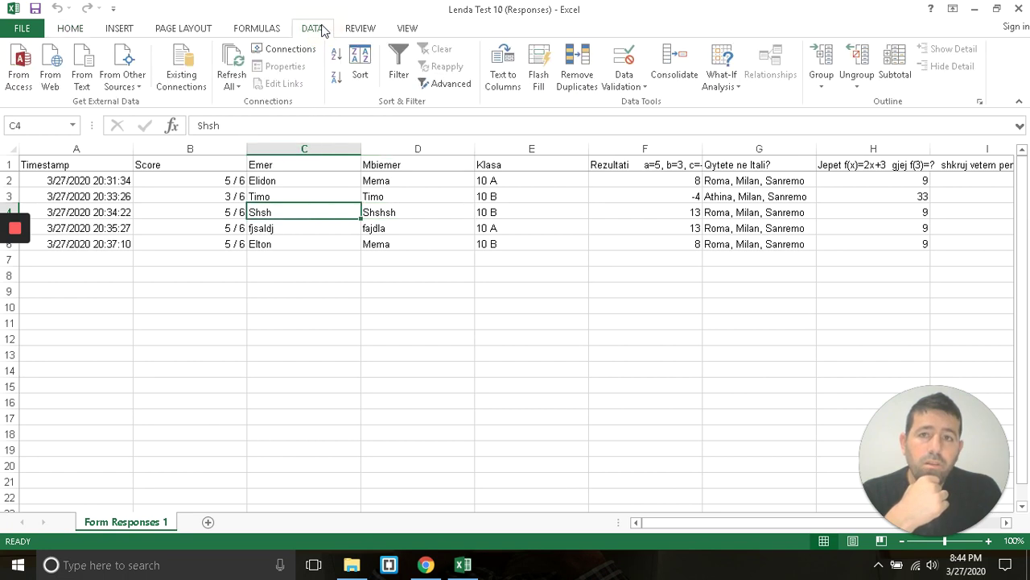
{"action": "left_click", "coordinate": [399, 65]}
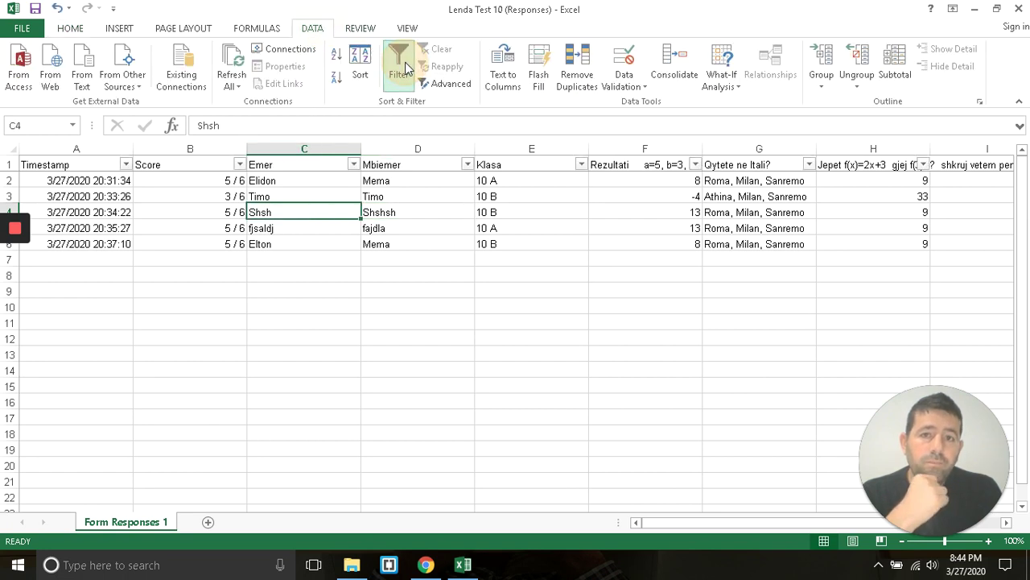
{"action": "left_click", "coordinate": [531, 207]}
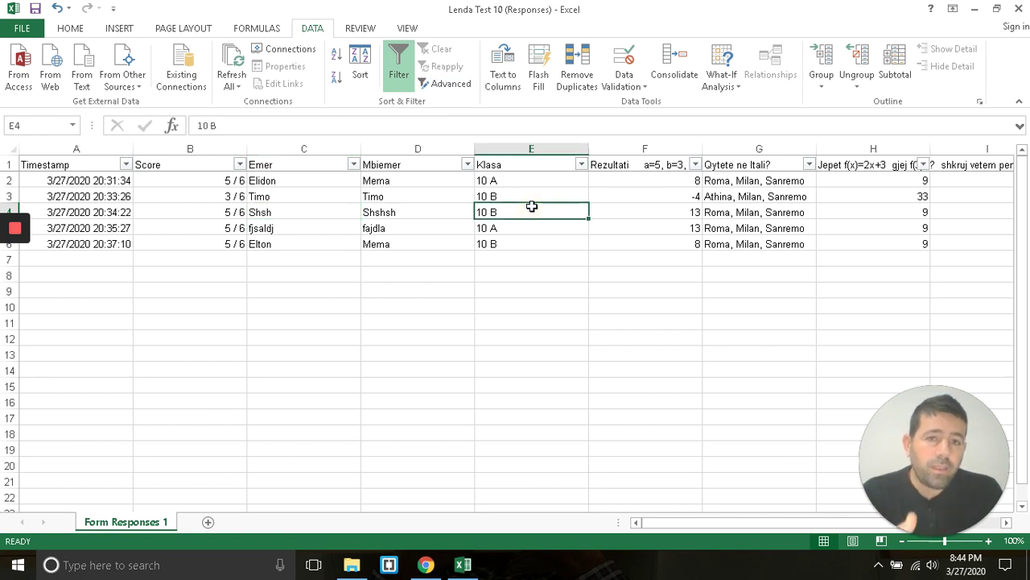
{"action": "left_click", "coordinate": [426, 565]}
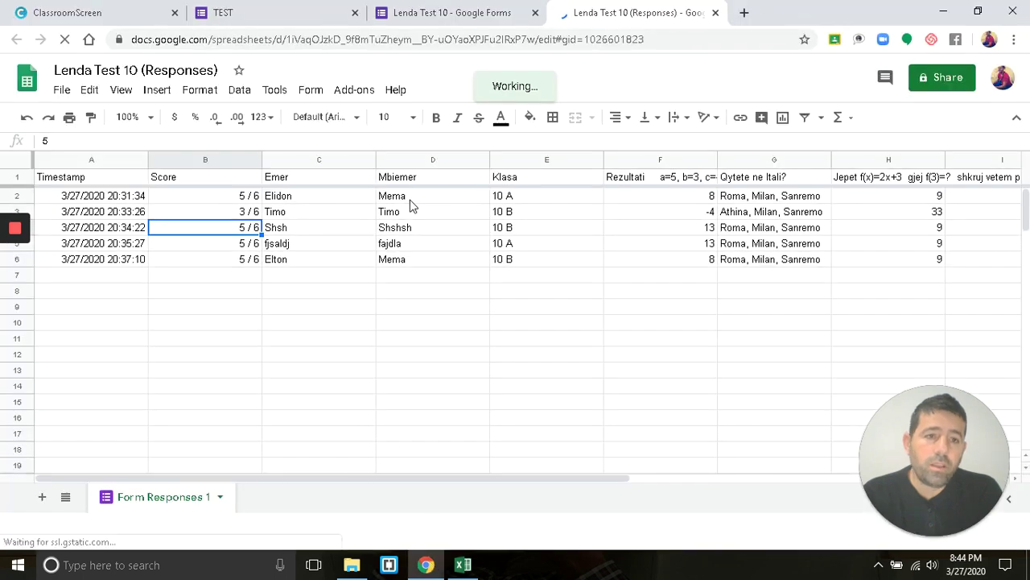
{"action": "left_click", "coordinate": [409, 197]}
{"action": "left_click", "coordinate": [463, 564]}
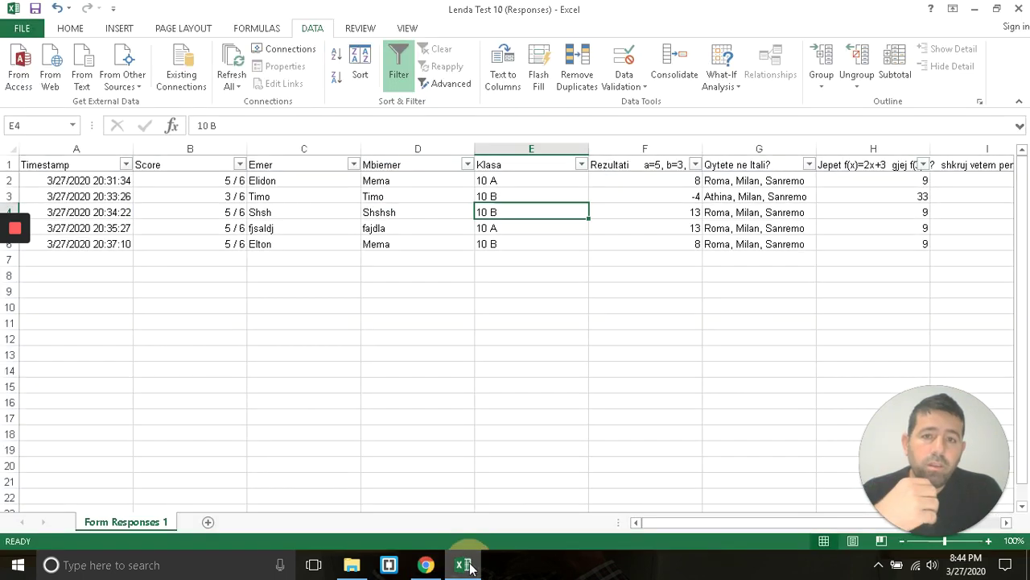
{"action": "left_click", "coordinate": [518, 181]}
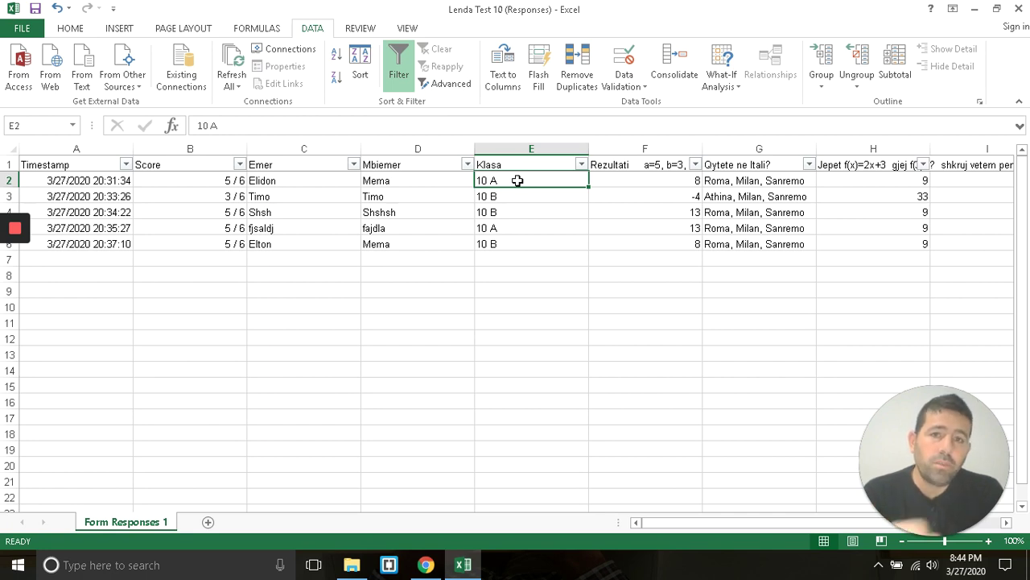
{"action": "left_click", "coordinate": [407, 206]}
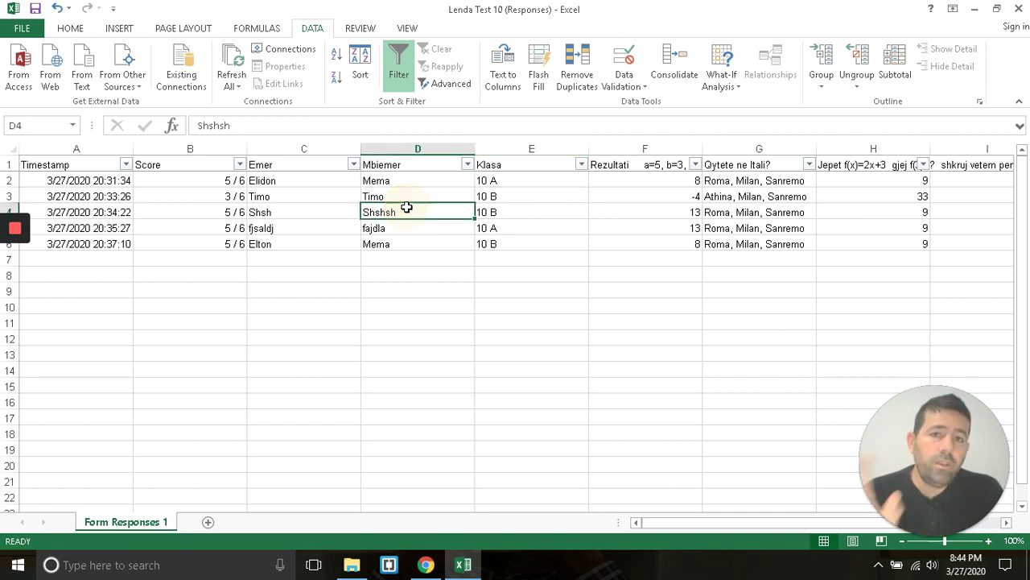
- Filter the Klasa column to 10 A only and sort by Emer from A to Z
{"action": "left_click", "coordinate": [581, 166]}
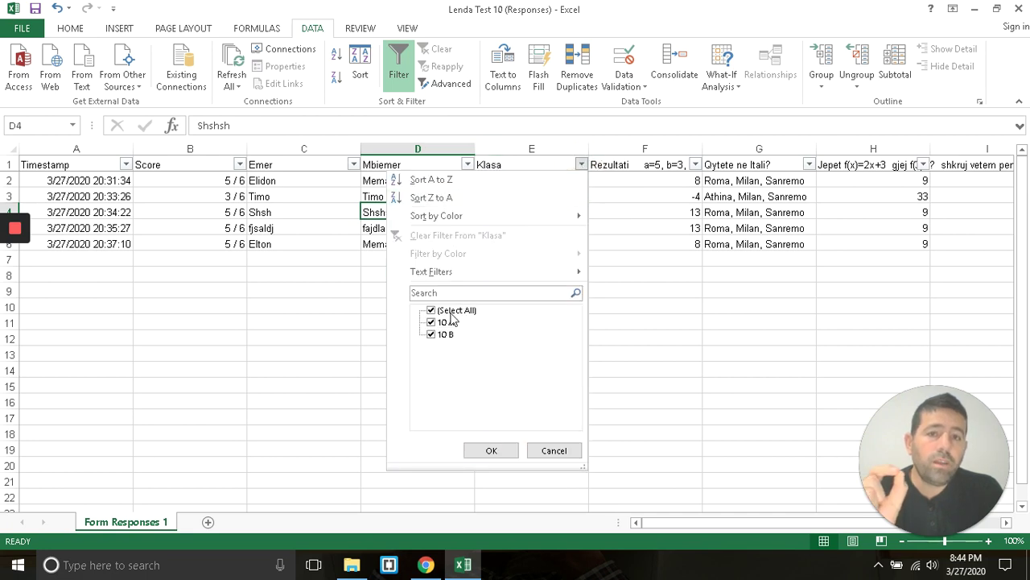
{"action": "left_click", "coordinate": [432, 310]}
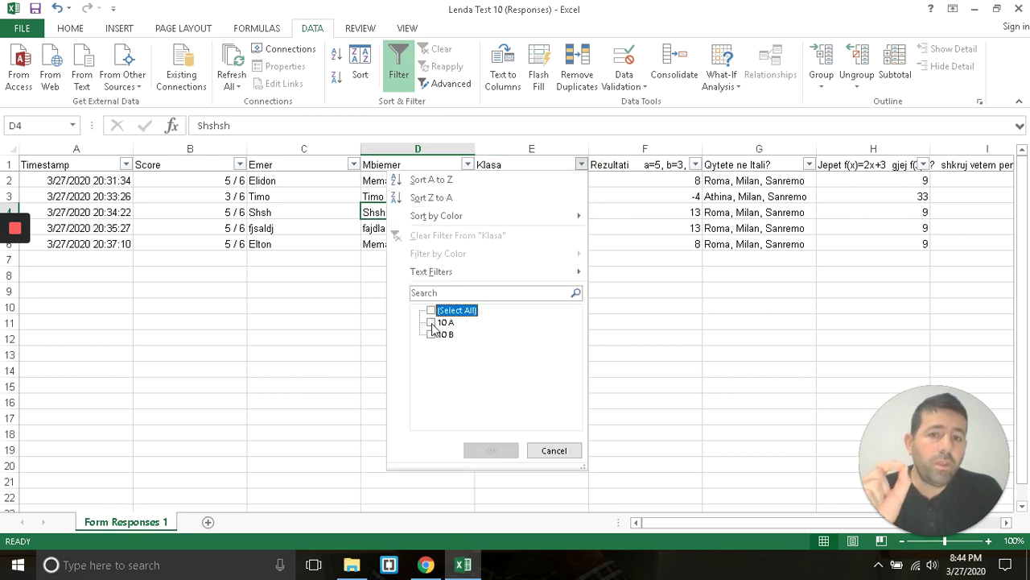
{"action": "left_click", "coordinate": [508, 289]}
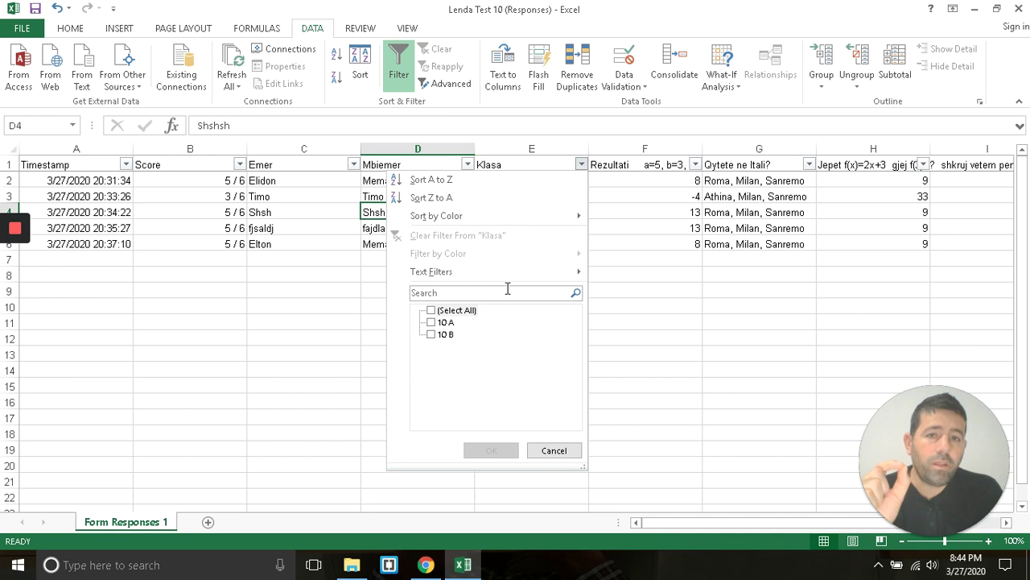
{"action": "left_click", "coordinate": [432, 312]}
{"action": "left_click", "coordinate": [432, 311]}
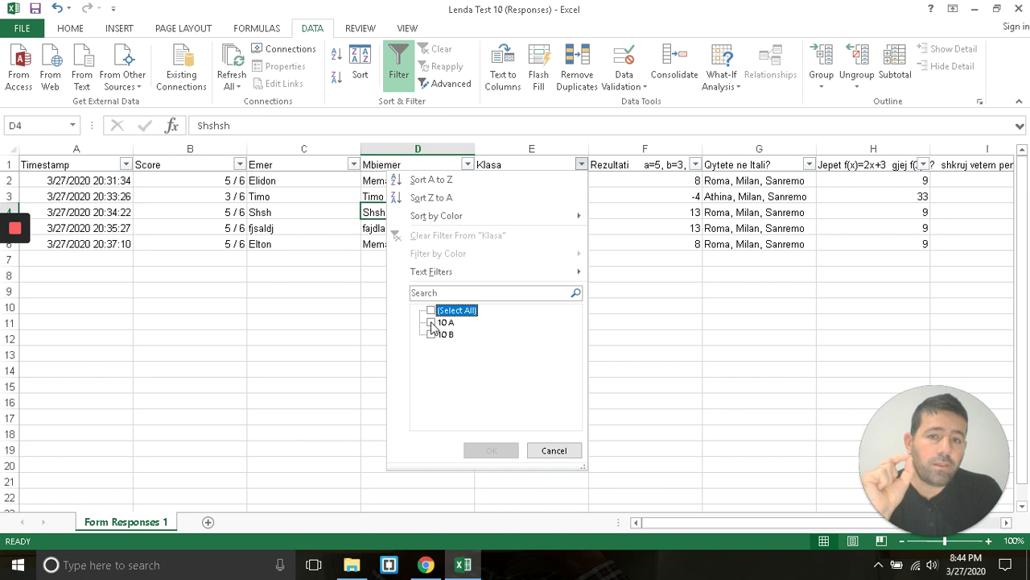
{"action": "left_click", "coordinate": [432, 323]}
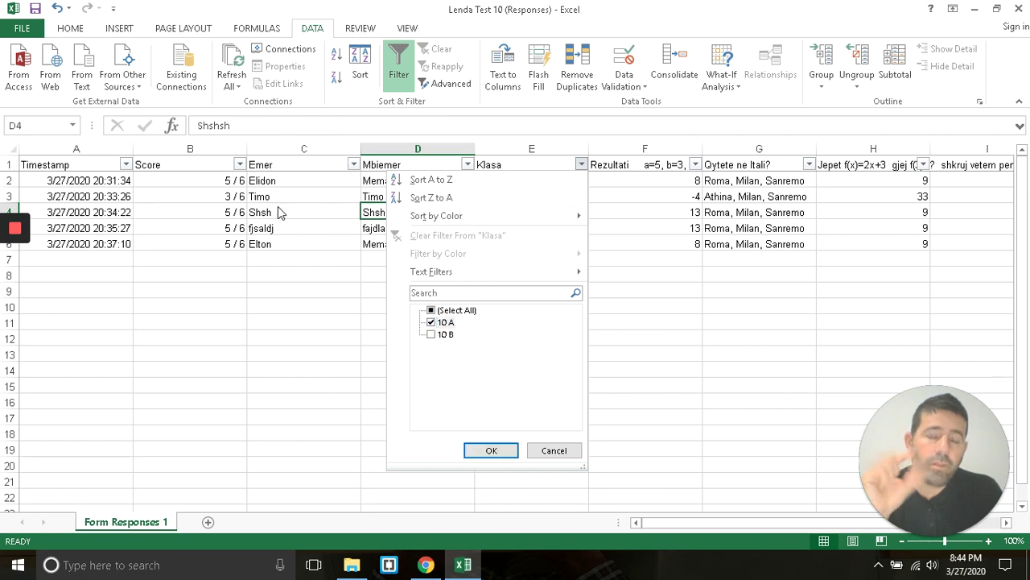
{"action": "left_click", "coordinate": [499, 451]}
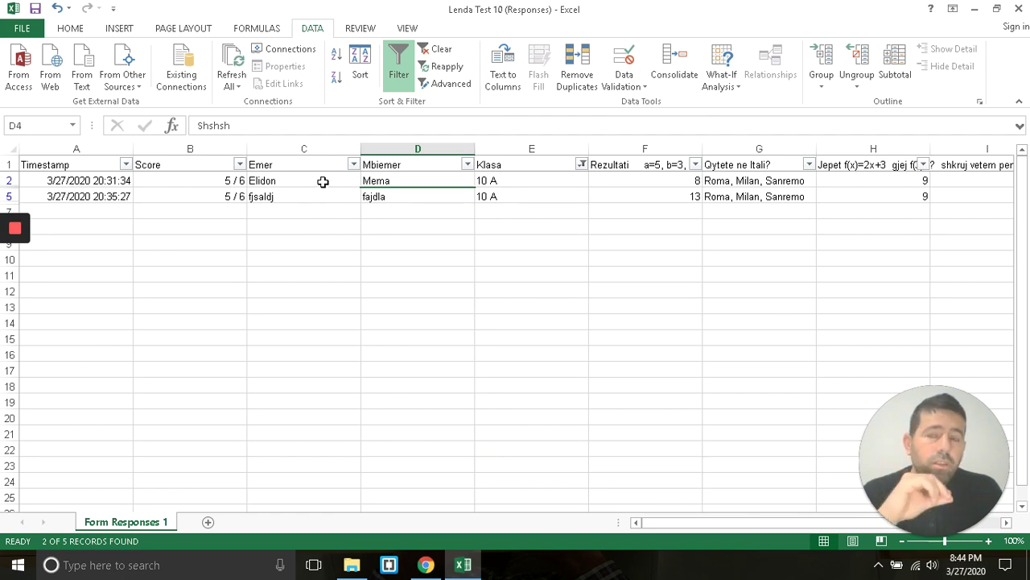
{"action": "left_click", "coordinate": [354, 165]}
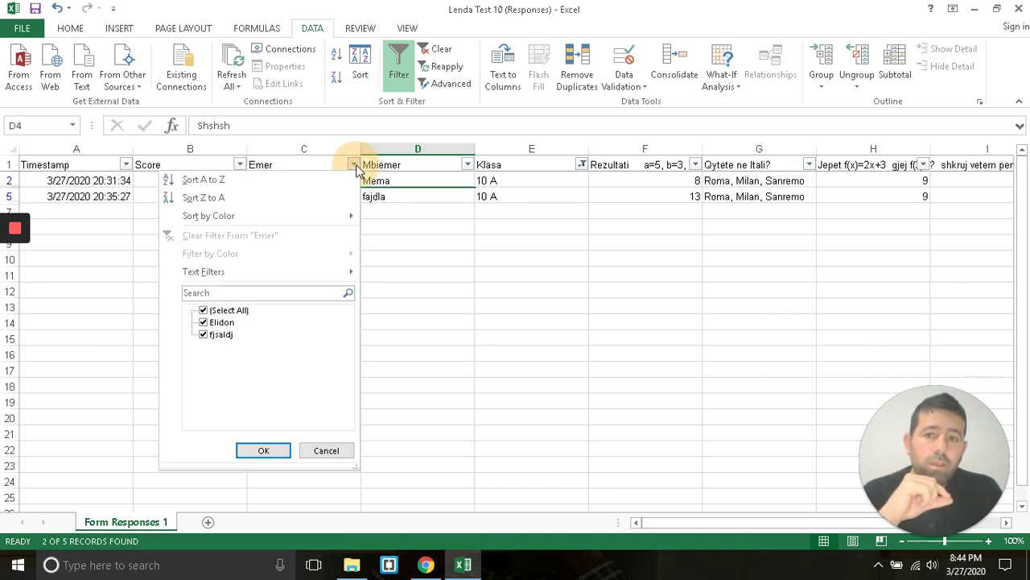
{"action": "left_click", "coordinate": [225, 184]}
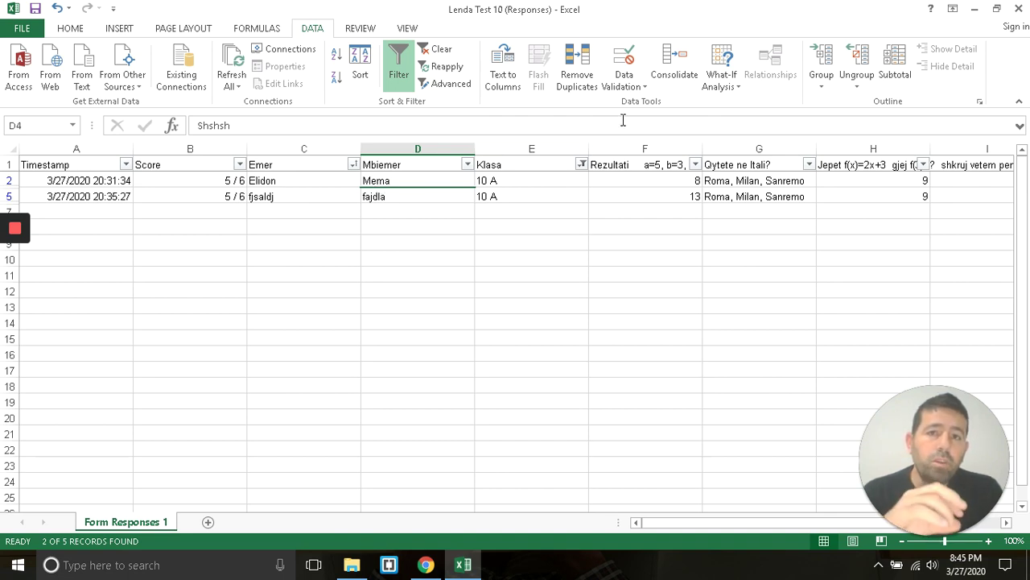
- Close Excel without saving and close the responses spreadsheet, returning to ClassroomScreen
{"action": "left_click", "coordinate": [1019, 9]}
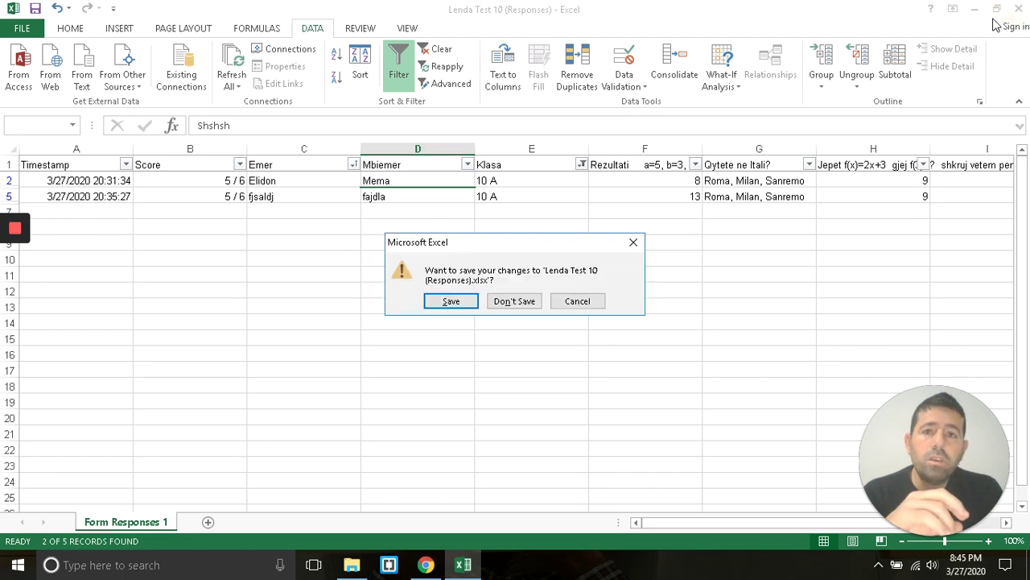
{"action": "left_click", "coordinate": [492, 302]}
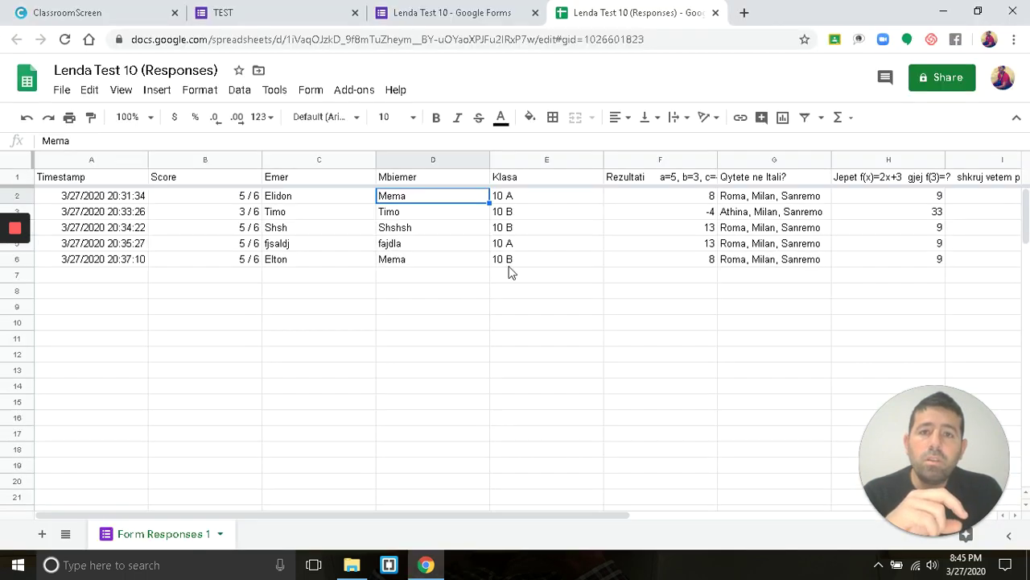
{"action": "left_click", "coordinate": [715, 13]}
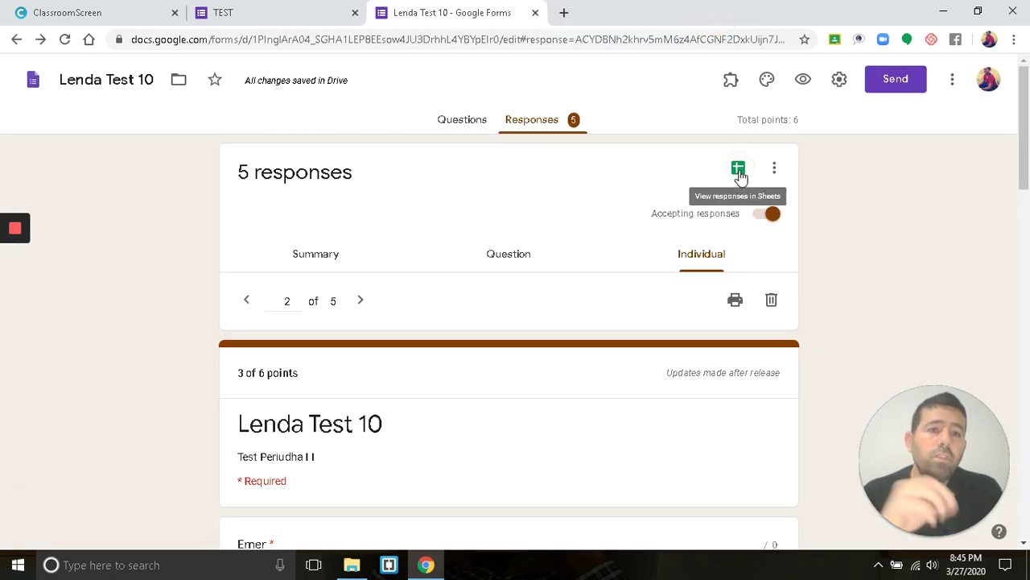
{"action": "left_click", "coordinate": [739, 171]}
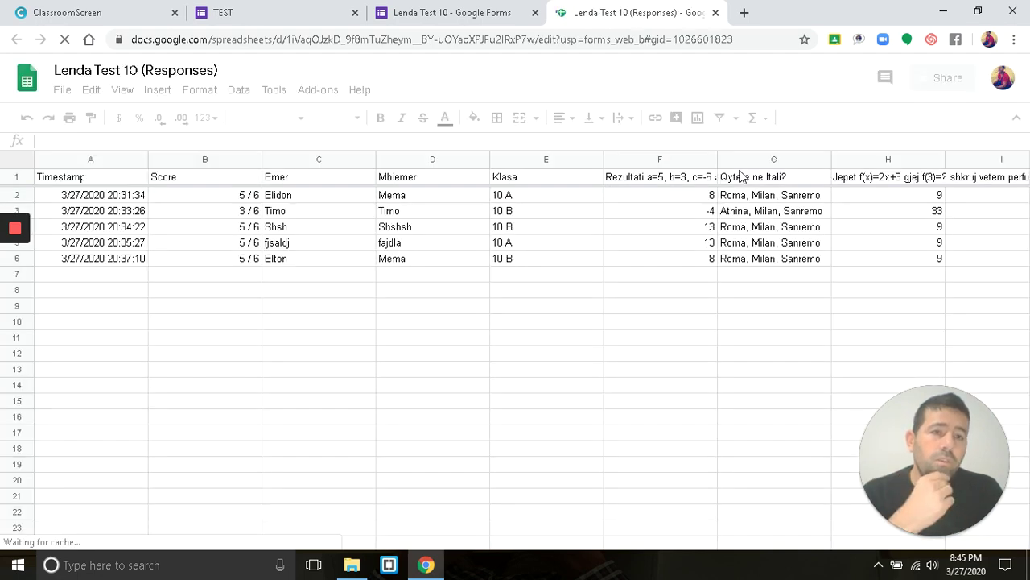
{"action": "left_click", "coordinate": [715, 13]}
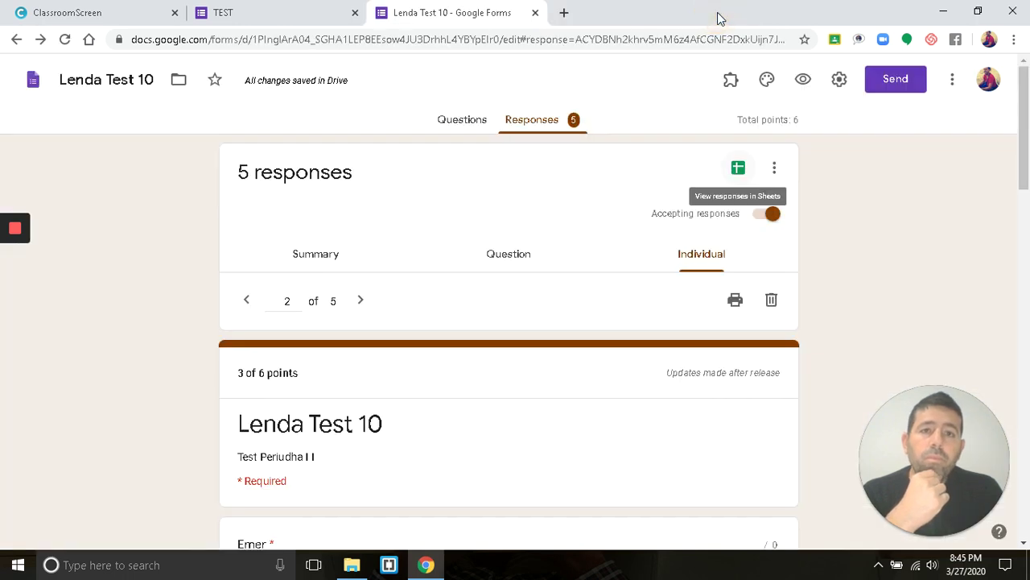
{"action": "left_click", "coordinate": [119, 18]}
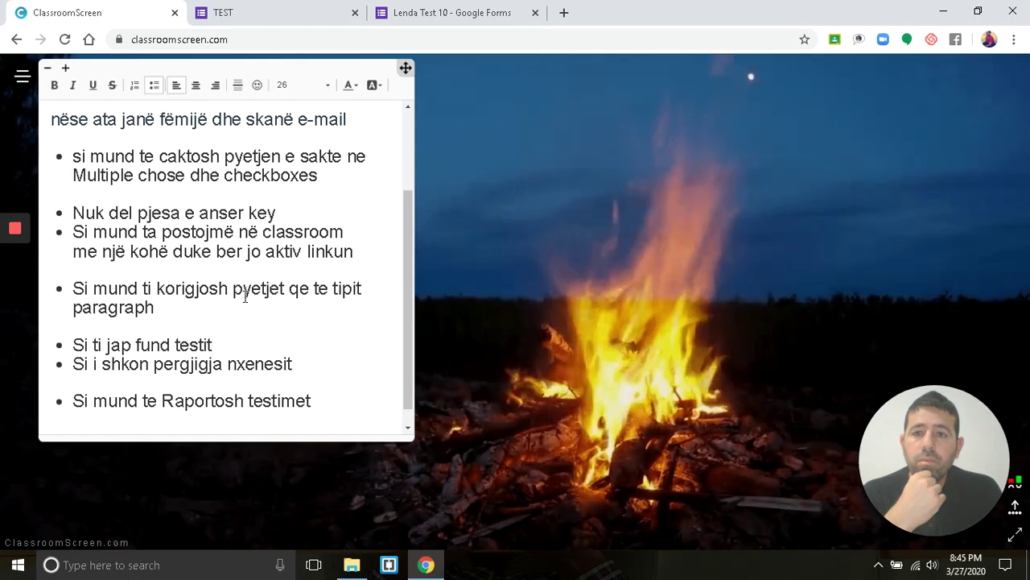
- Add a bullet below the nxenesit line: 'ti e ke limit , si mund te bej perseri testin nxenesi'
{"action": "left_click", "coordinate": [305, 363]}
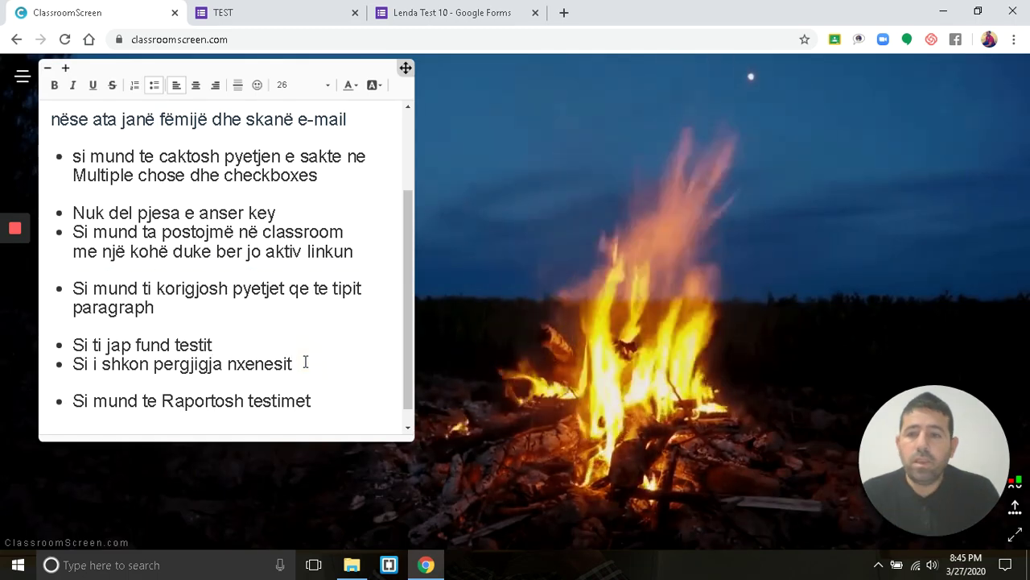
{"action": "key", "text": "Return"}
{"action": "type", "text": "ti"}
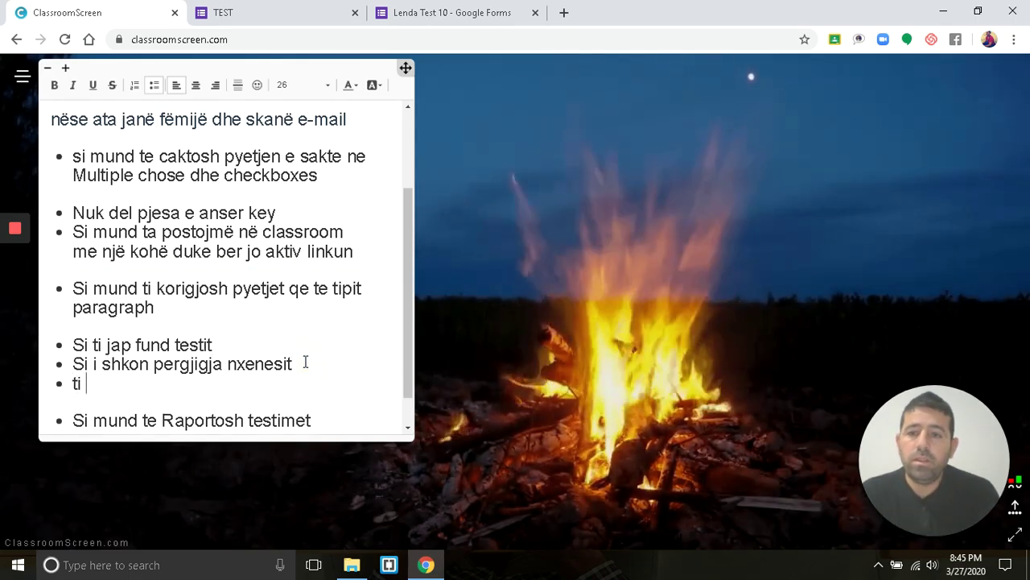
{"action": "type", "text": " e ke lim"}
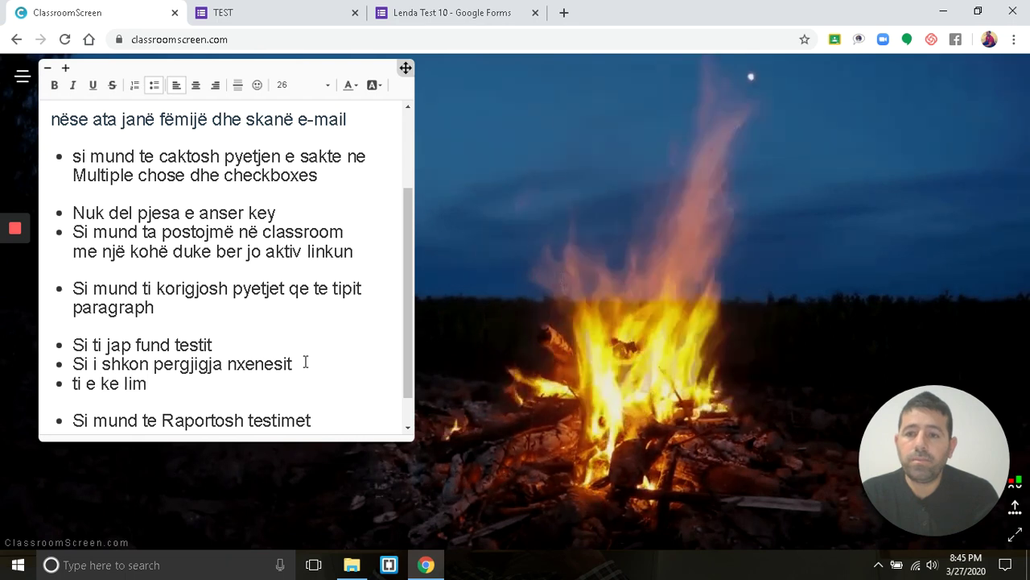
{"action": "type", "text": "it"}
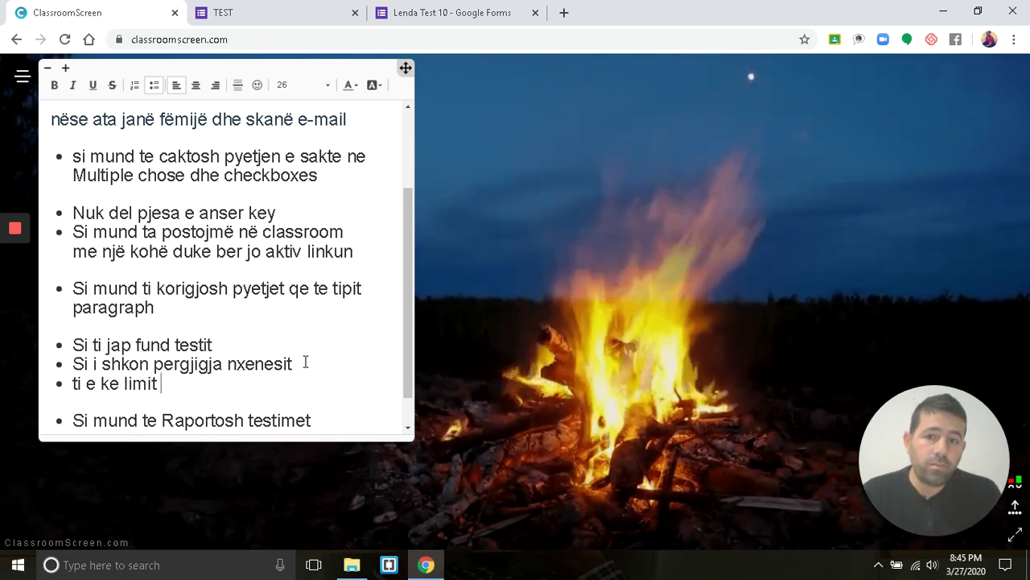
{"action": "type", "text": " , "}
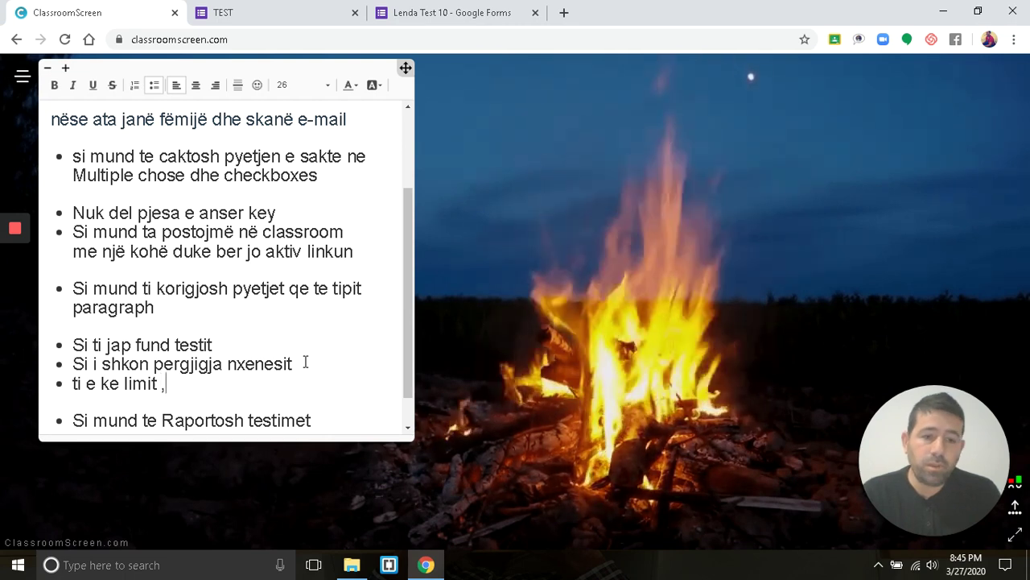
{"action": "type", "text": "si mn"}
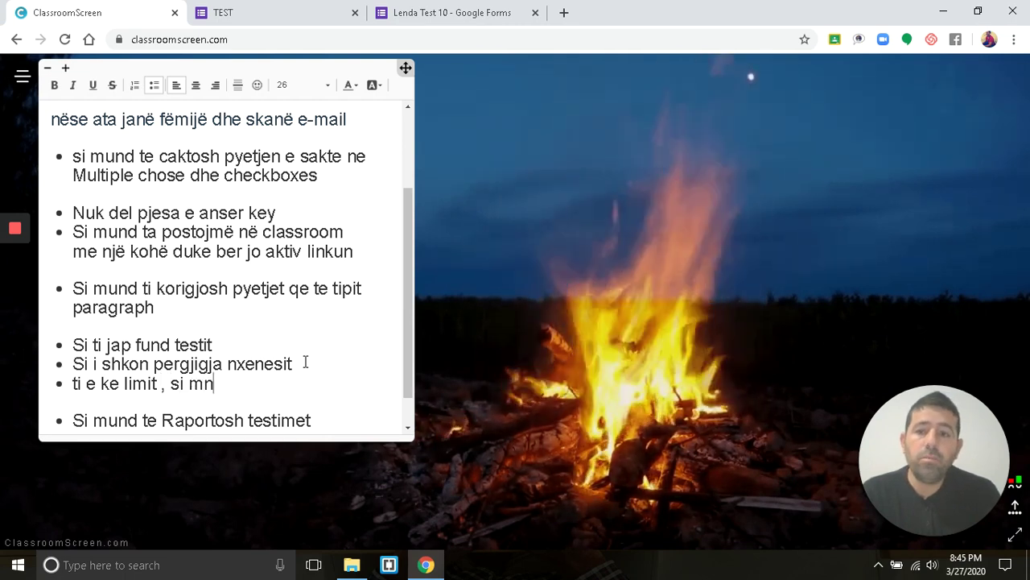
{"action": "key", "text": "BackSpace"}
{"action": "type", "text": "und te bej per"}
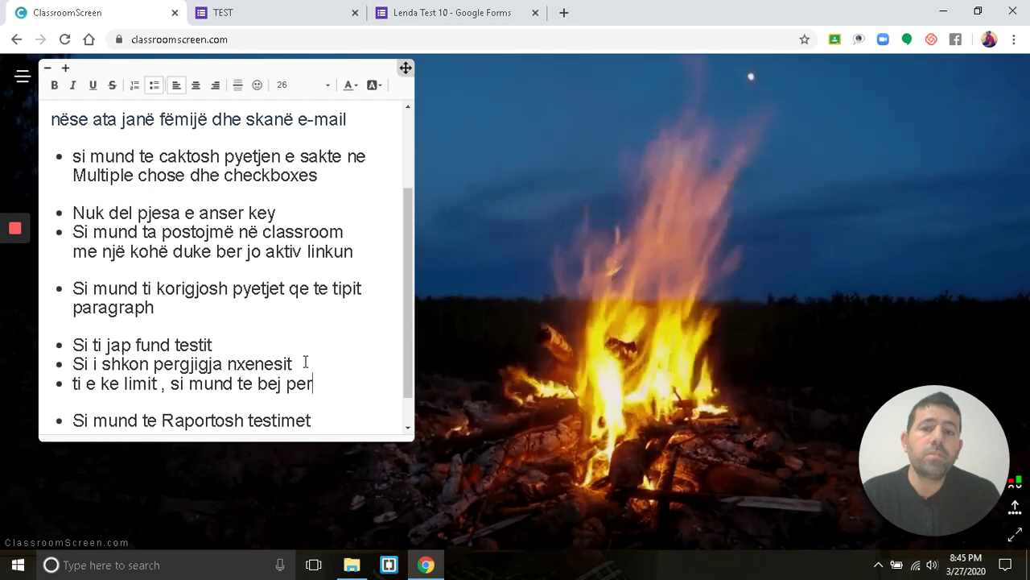
{"action": "type", "text": "seri te"}
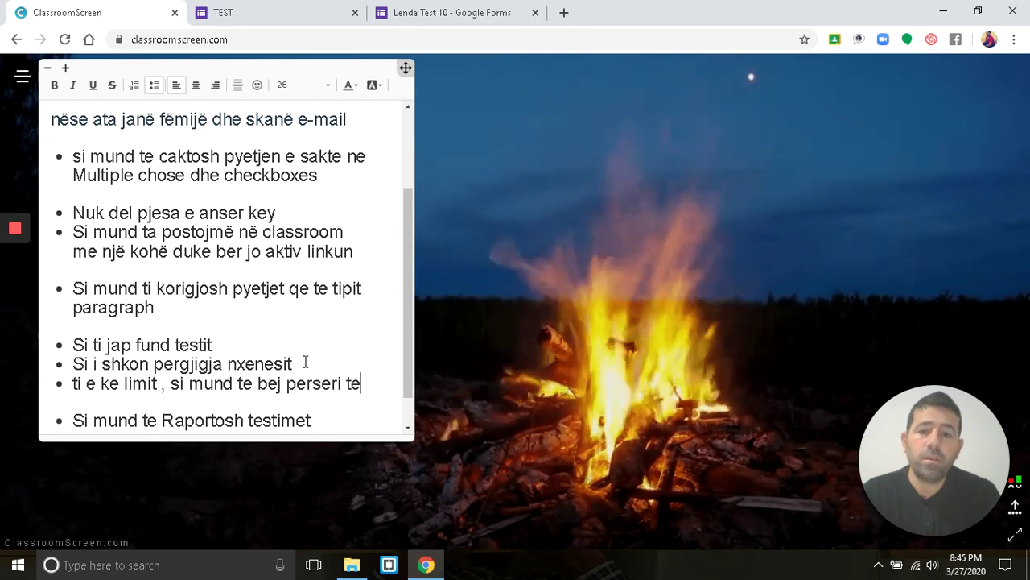
{"action": "type", "text": "stin nxe"}
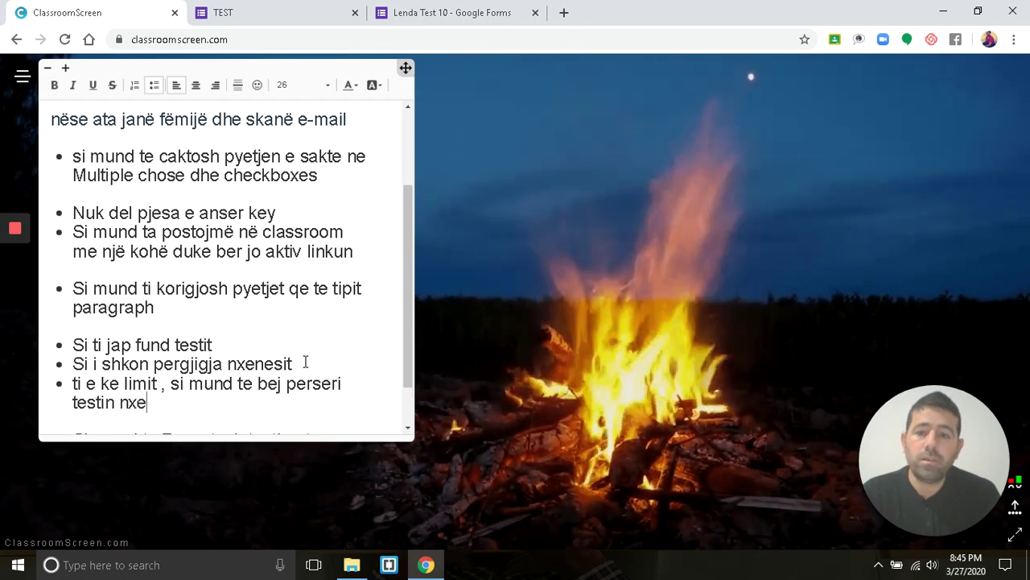
{"action": "type", "text": "nes"}
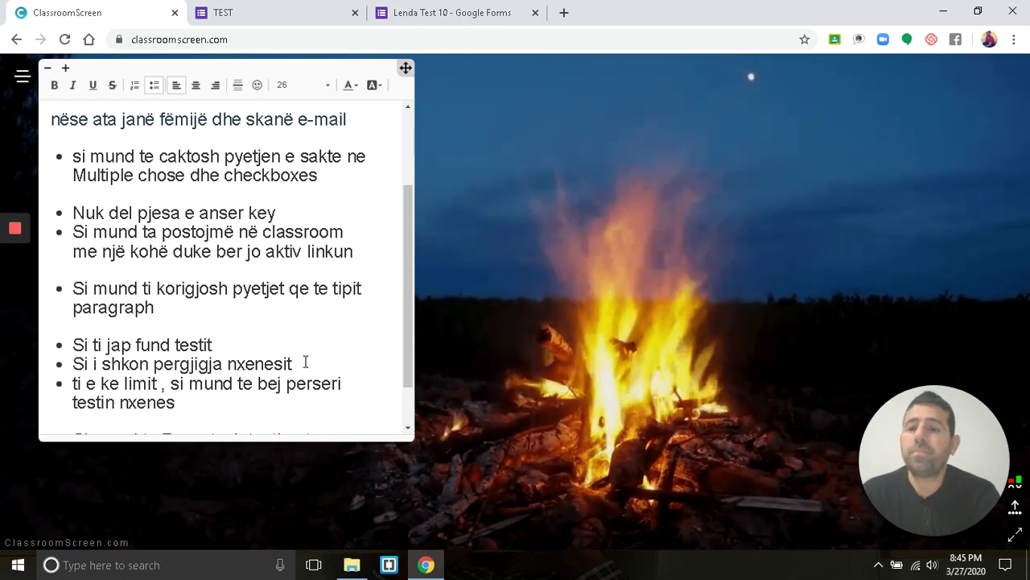
{"action": "key", "text": "BackSpace"}
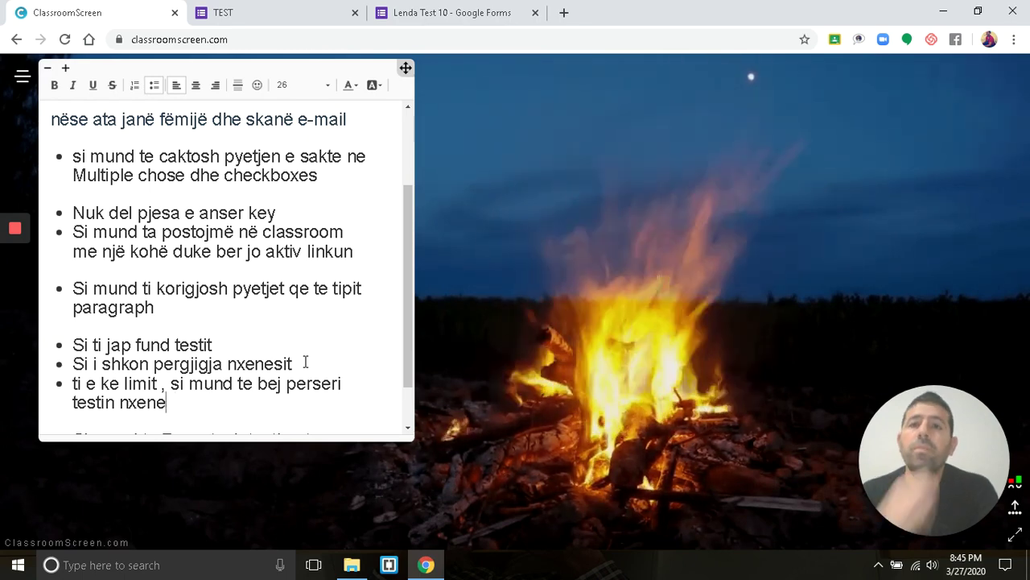
{"action": "type", "text": "si"}
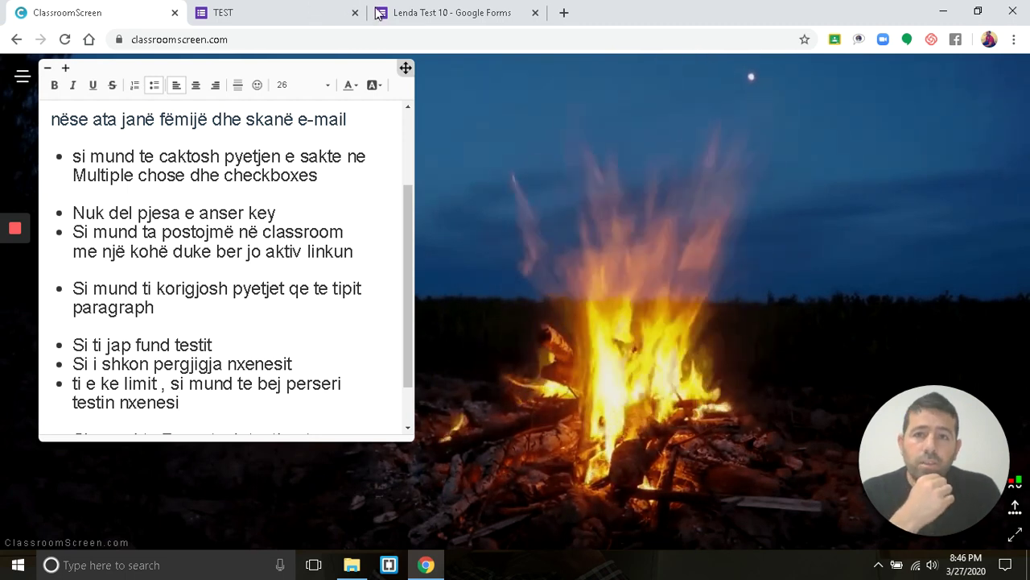
- In the Individual responses view, delete response 3 and confirm with Yes
{"action": "left_click", "coordinate": [437, 13]}
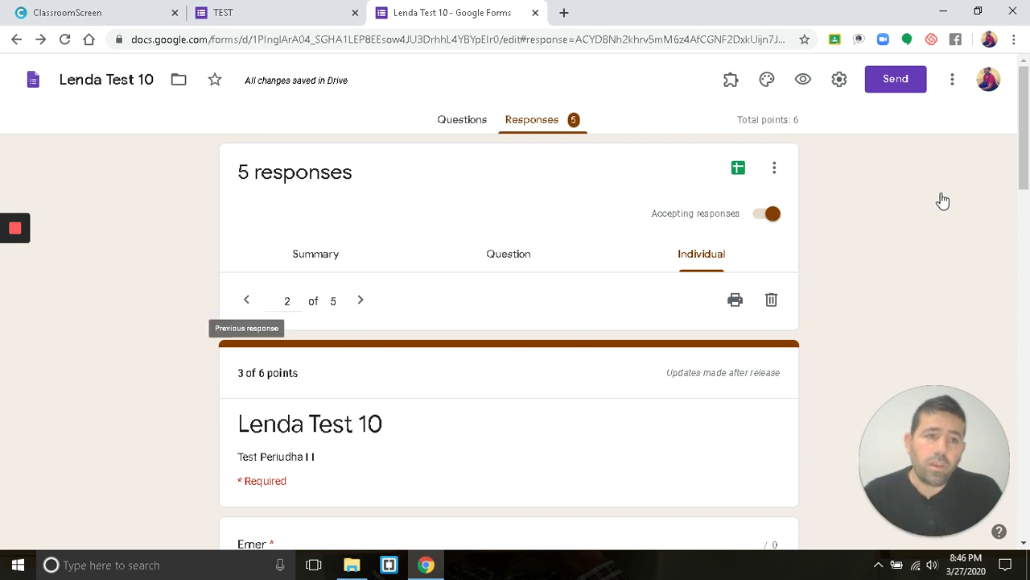
{"action": "left_click_drag", "start_coordinate": [1024, 183], "coordinate": [1024, 212]}
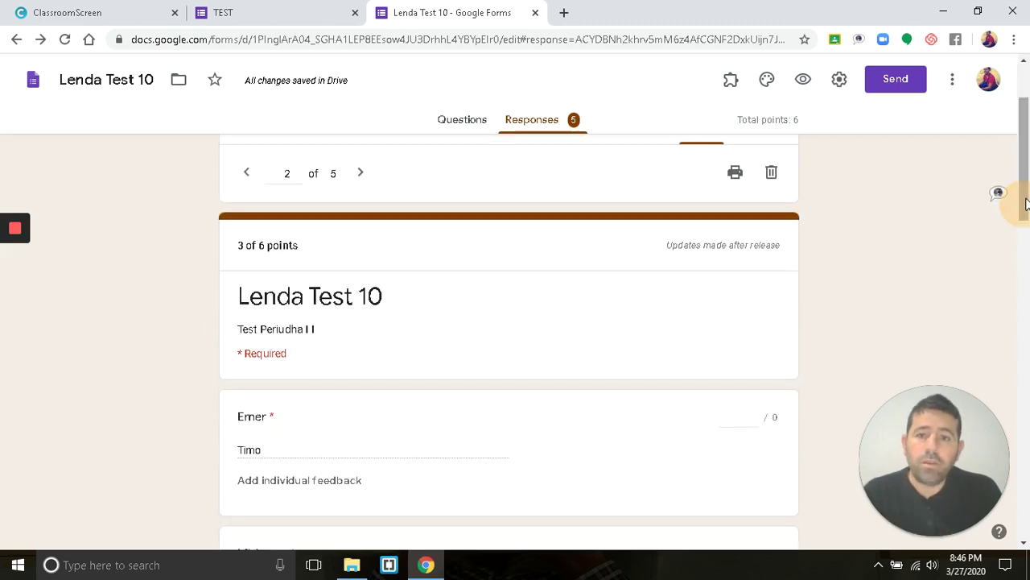
{"action": "left_click", "coordinate": [360, 175]}
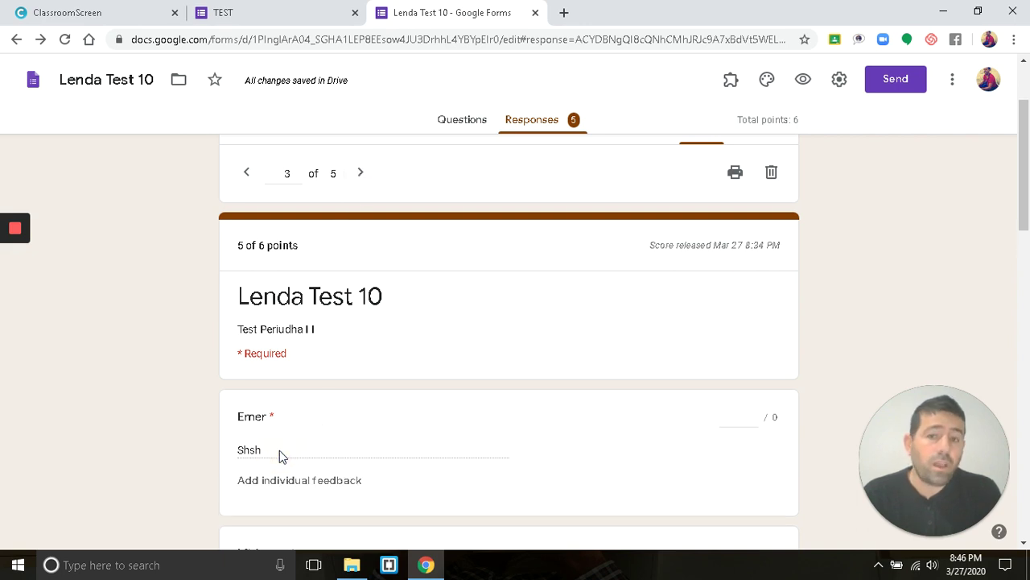
{"action": "left_click_drag", "start_coordinate": [1027, 203], "coordinate": [1028, 228]}
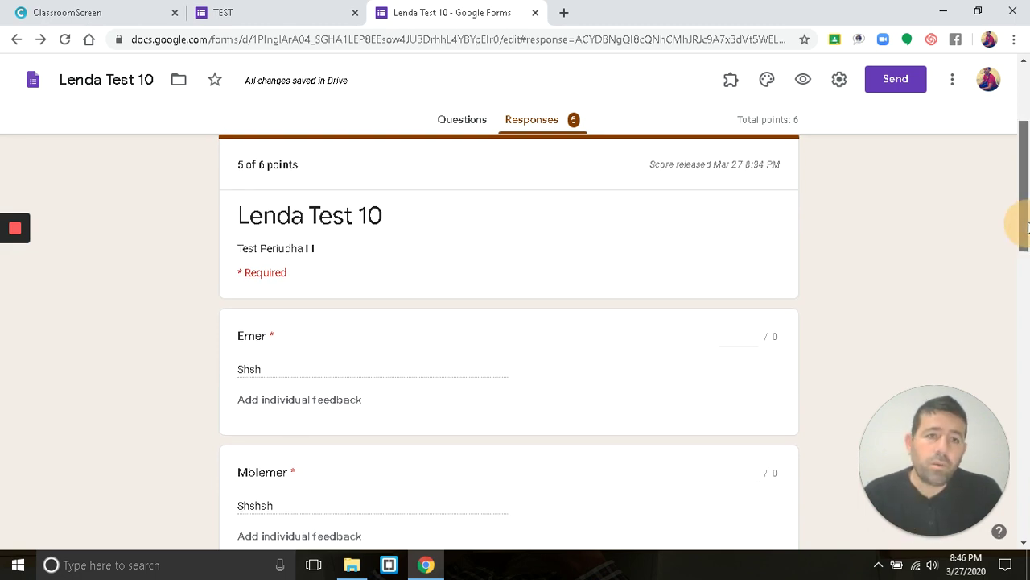
{"action": "left_click_drag", "start_coordinate": [1028, 230], "coordinate": [1028, 195]}
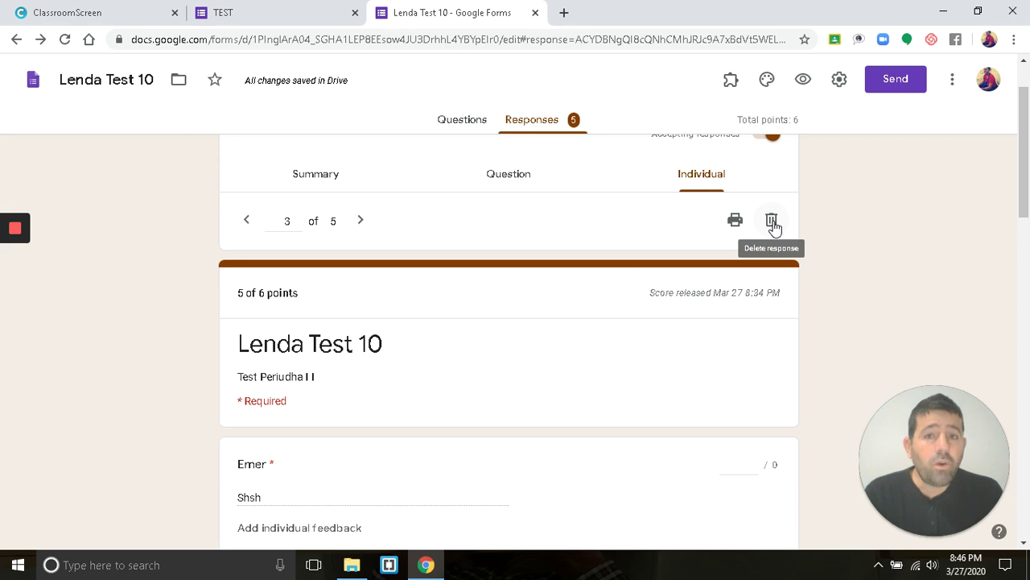
{"action": "left_click", "coordinate": [772, 223]}
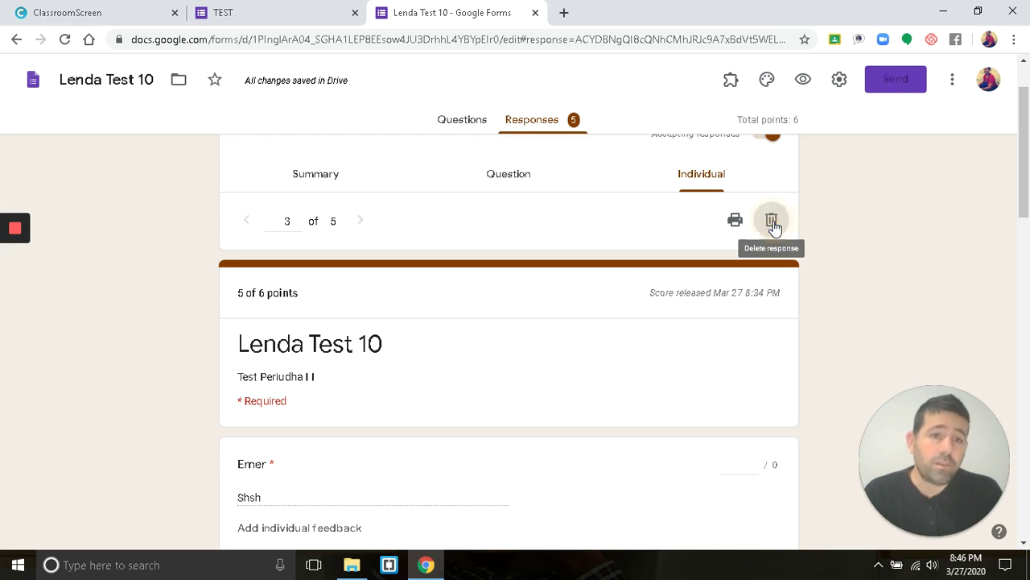
{"action": "left_click", "coordinate": [609, 351]}
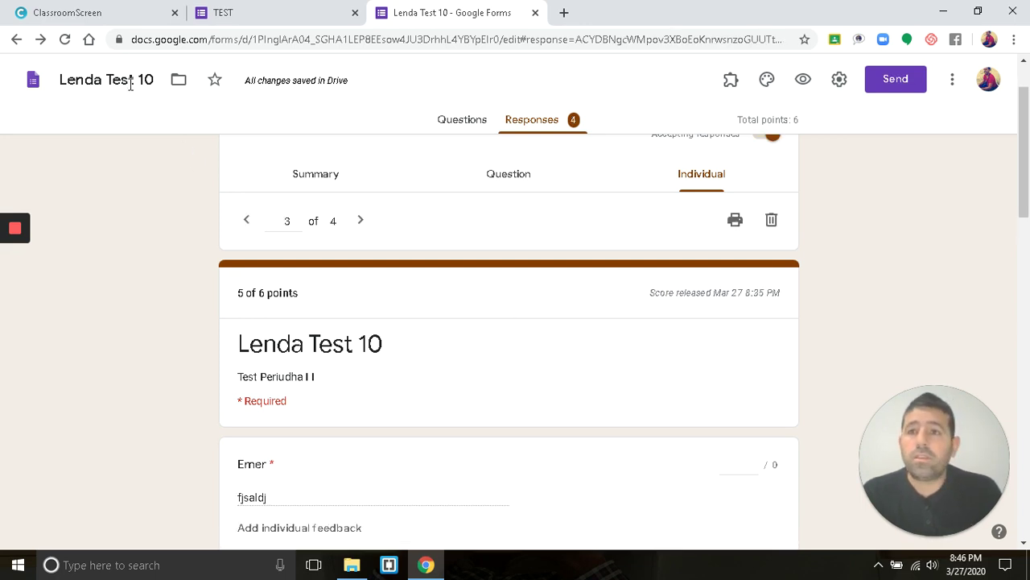
- Highlight the 'Si mund te Raportosh testimet' note line and open a new browser tab
{"action": "left_click", "coordinate": [125, 16]}
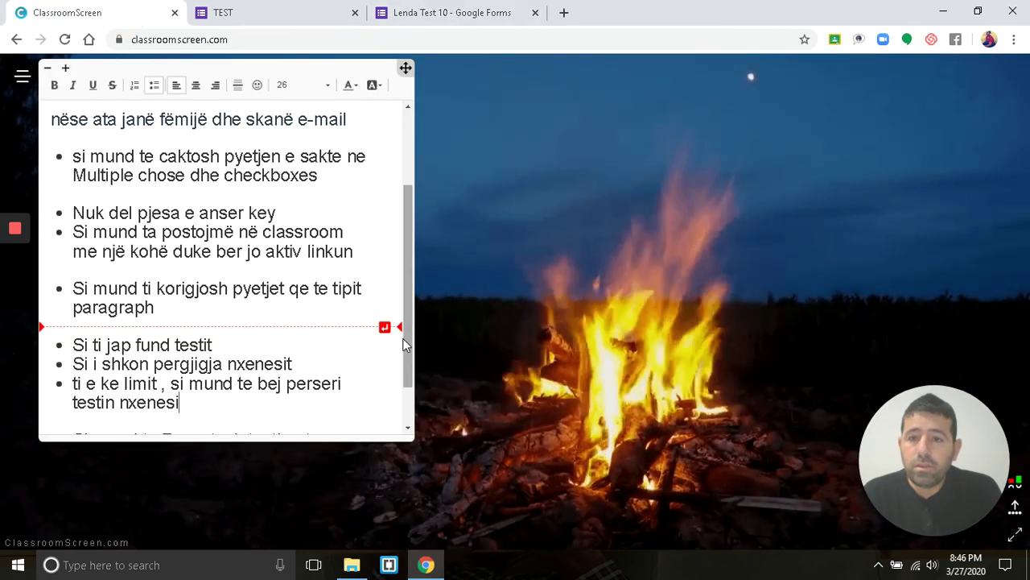
{"action": "left_click", "coordinate": [402, 397]}
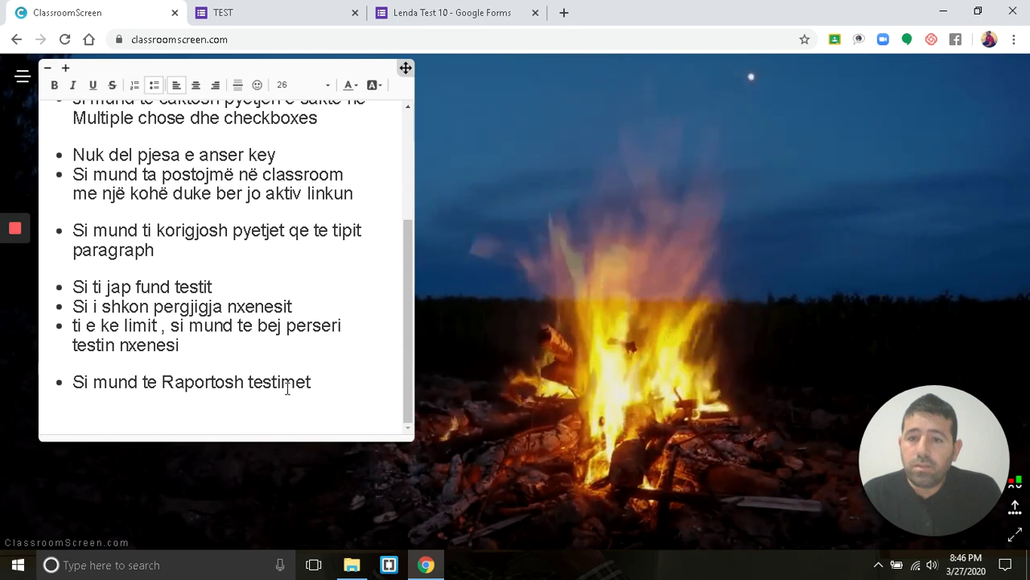
{"action": "left_click_drag", "start_coordinate": [314, 382], "coordinate": [77, 377]}
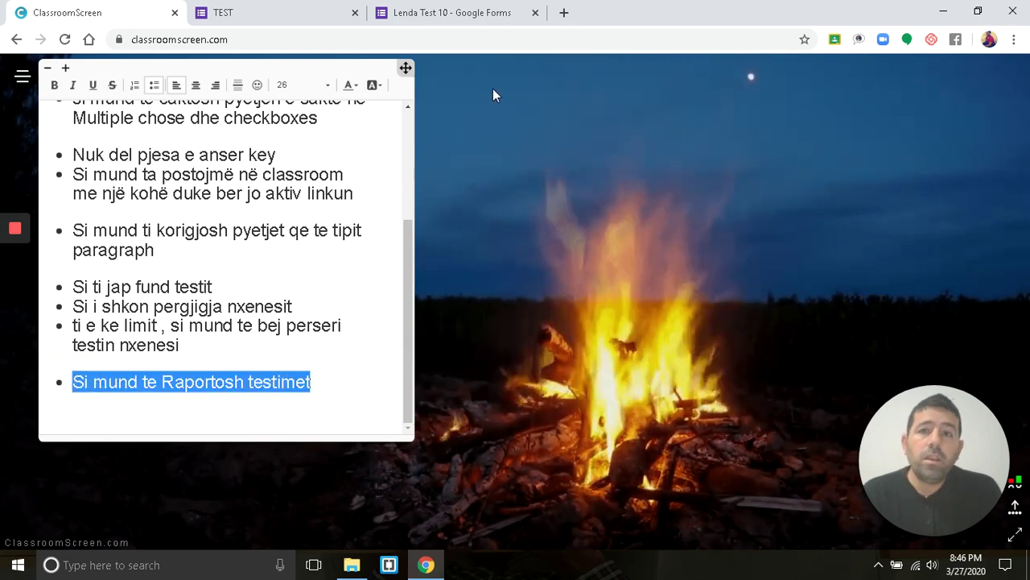
{"action": "left_click", "coordinate": [563, 13]}
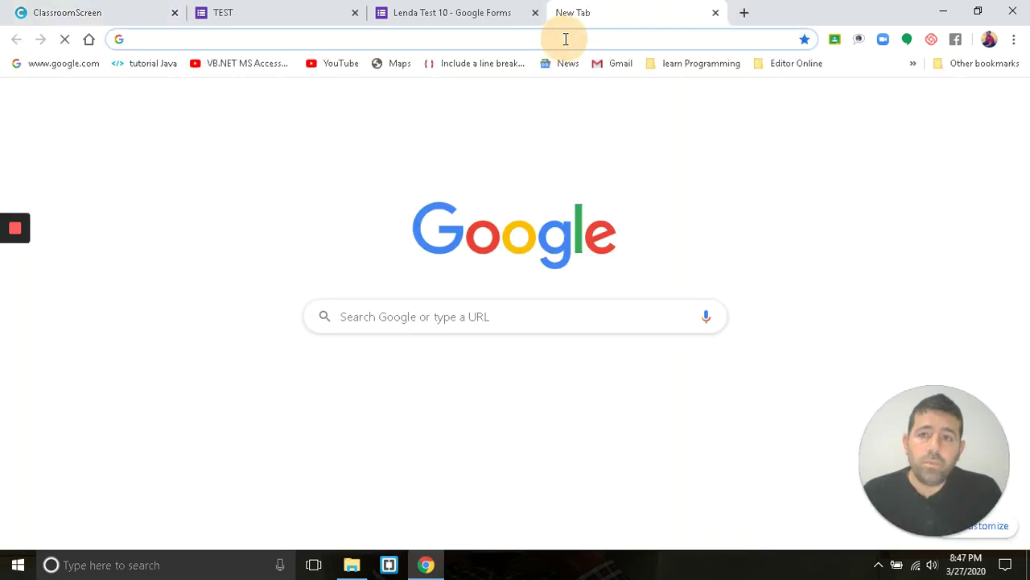
- Go to Google Classroom and start a new assignment in Klase prove's Classwork
{"action": "type", "text": "c"}
{"action": "key", "text": "Return"}
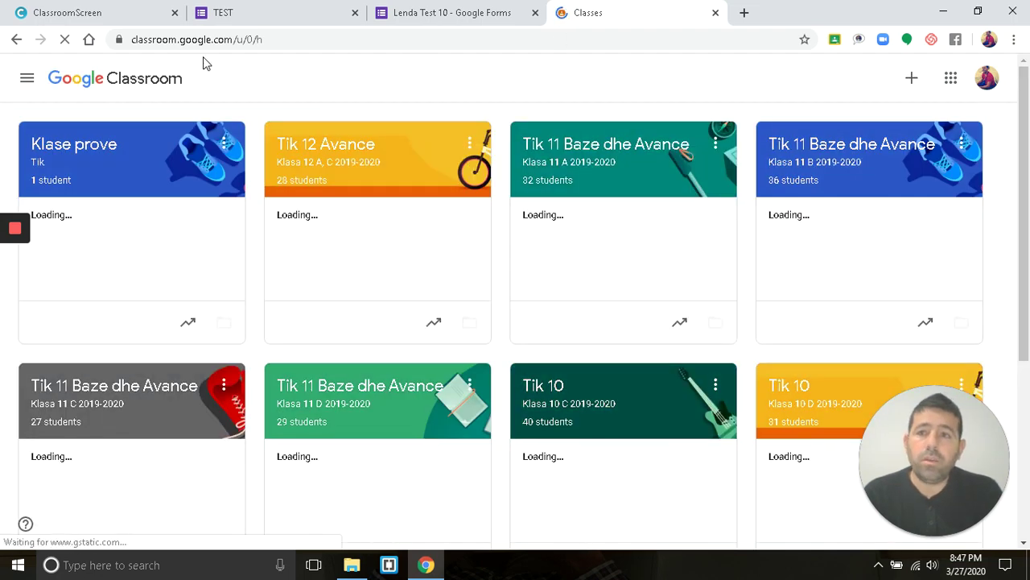
{"action": "left_click", "coordinate": [70, 156]}
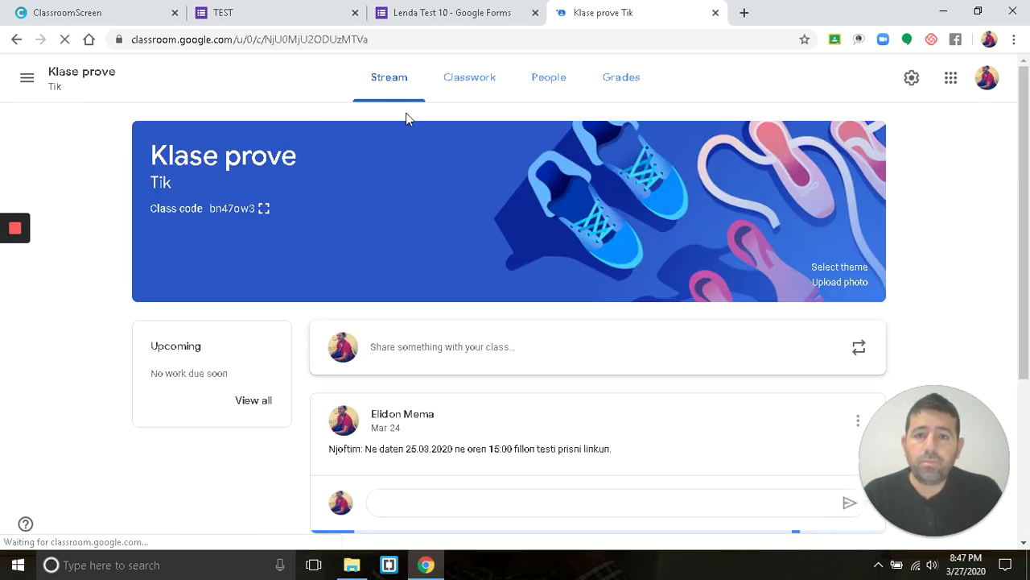
{"action": "left_click", "coordinate": [471, 87]}
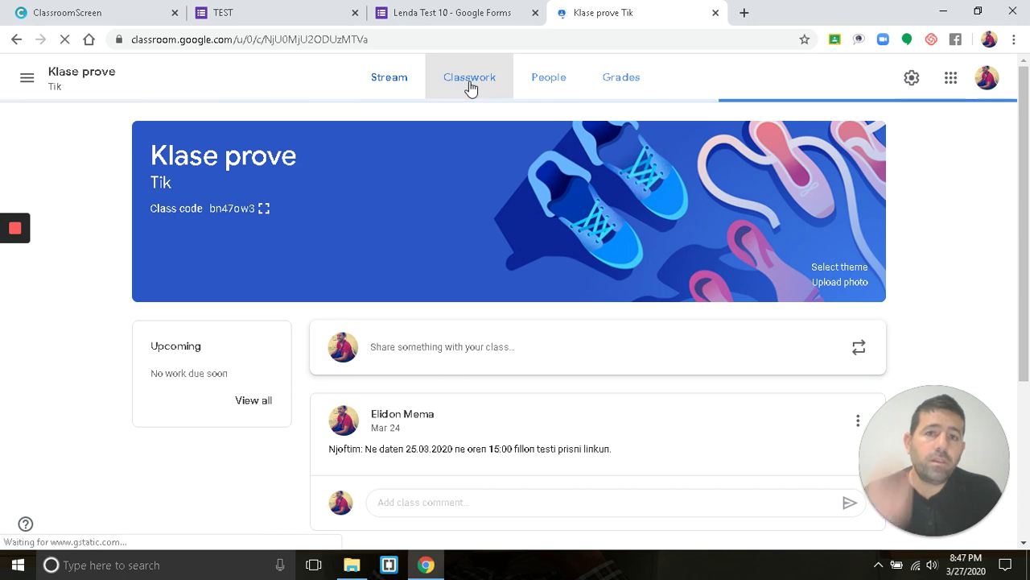
{"action": "mouse_move", "coordinate": [12, 232]}
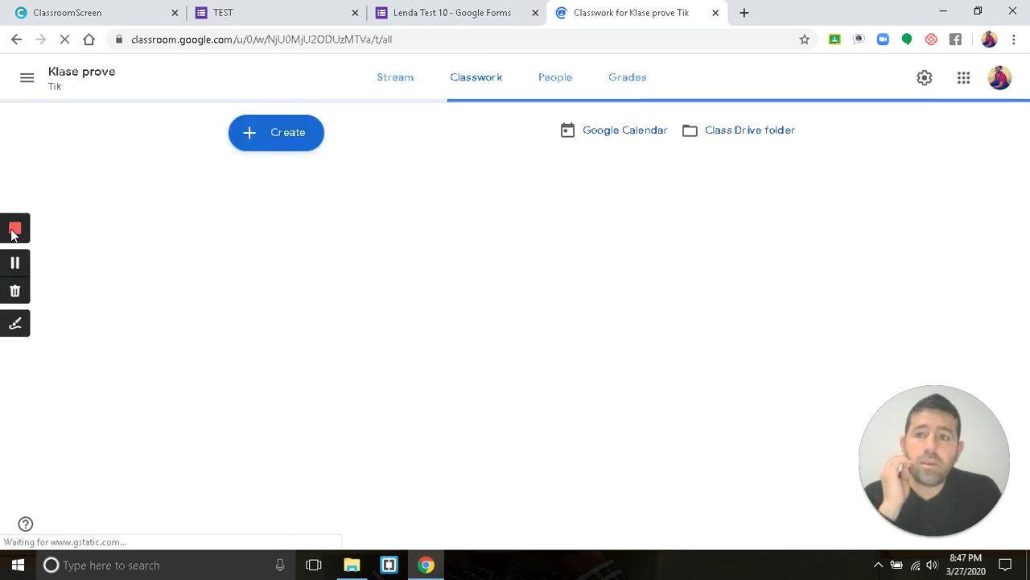
{"action": "left_click", "coordinate": [291, 143]}
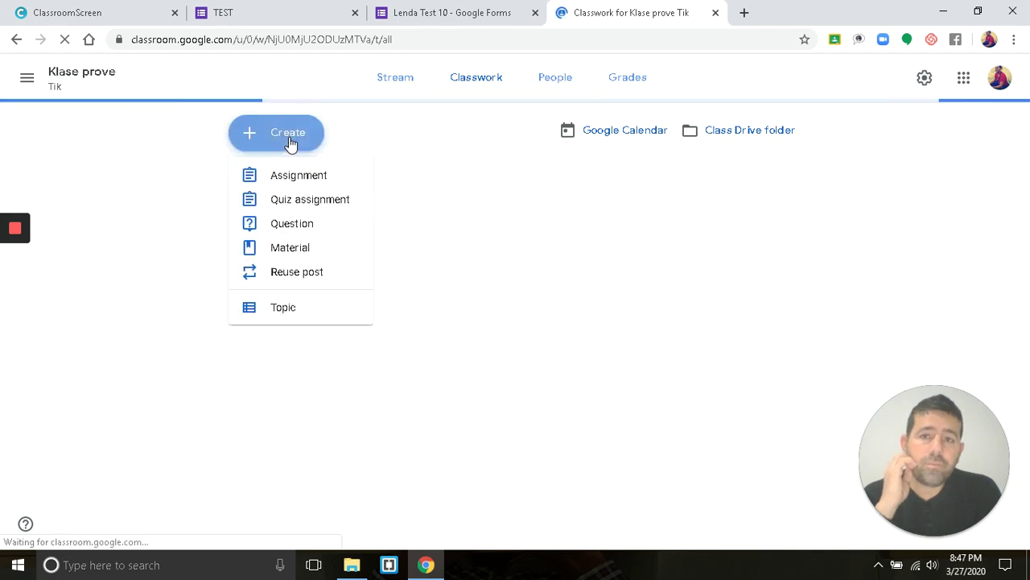
{"action": "left_click", "coordinate": [320, 184]}
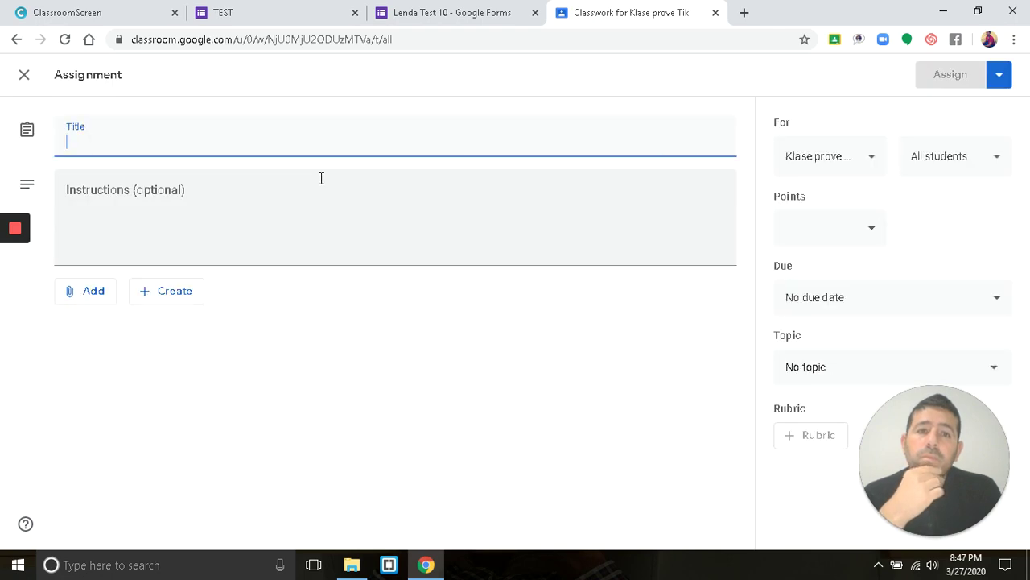
- Title it 'Testi Kimi', note the test starts 29.03.2020 at 12:00, and choose Add link
{"action": "type", "text": "T"}
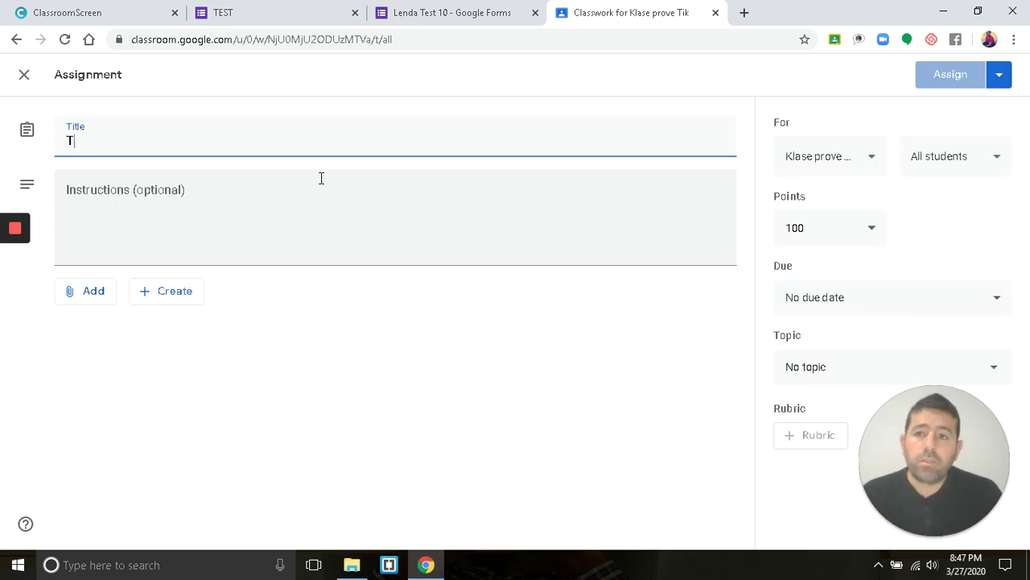
{"action": "type", "text": "esti Kimi"}
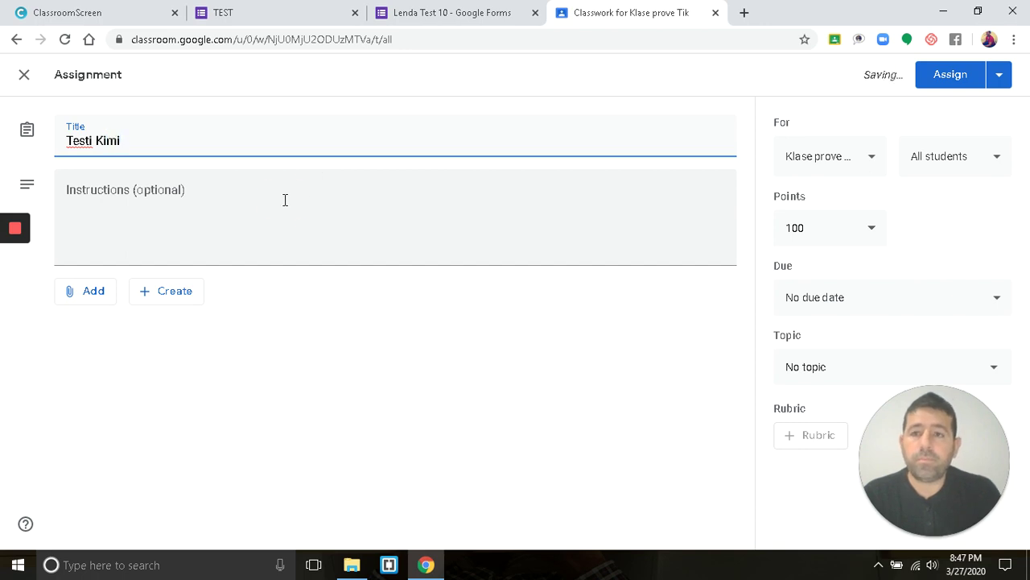
{"action": "left_click", "coordinate": [285, 199]}
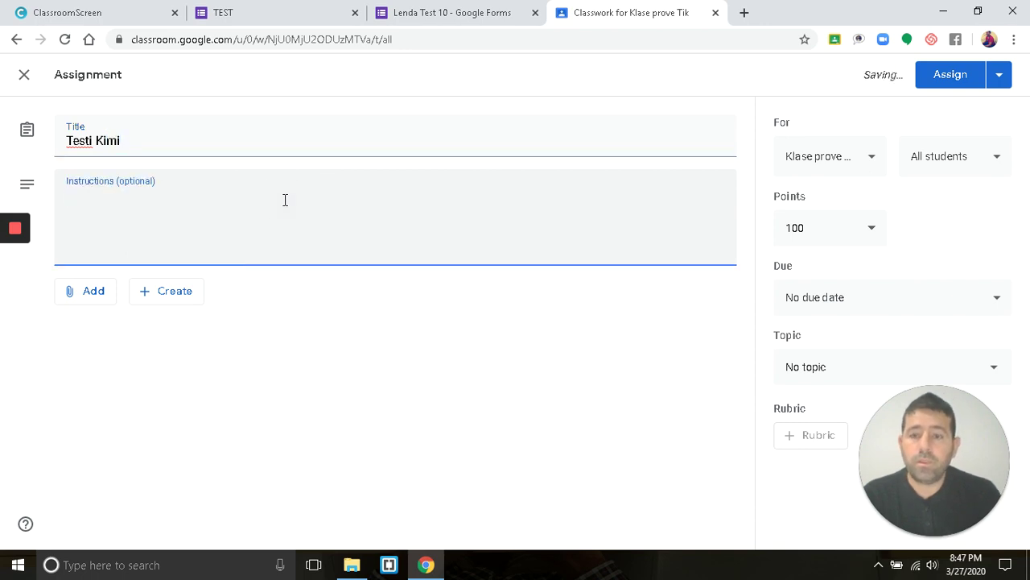
{"action": "type", "text": "Testi do te nis"}
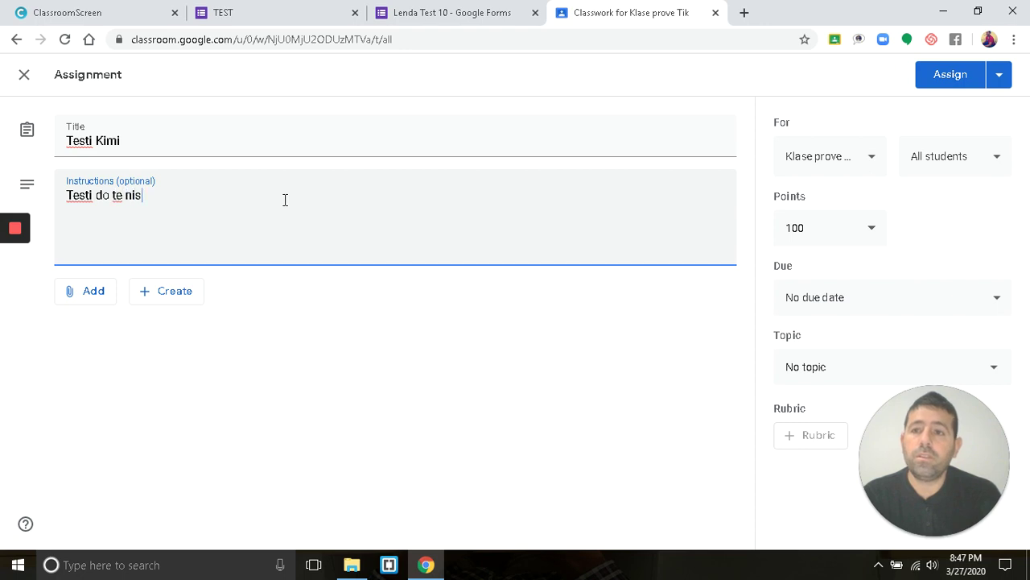
{"action": "type", "text": "i ne dat"}
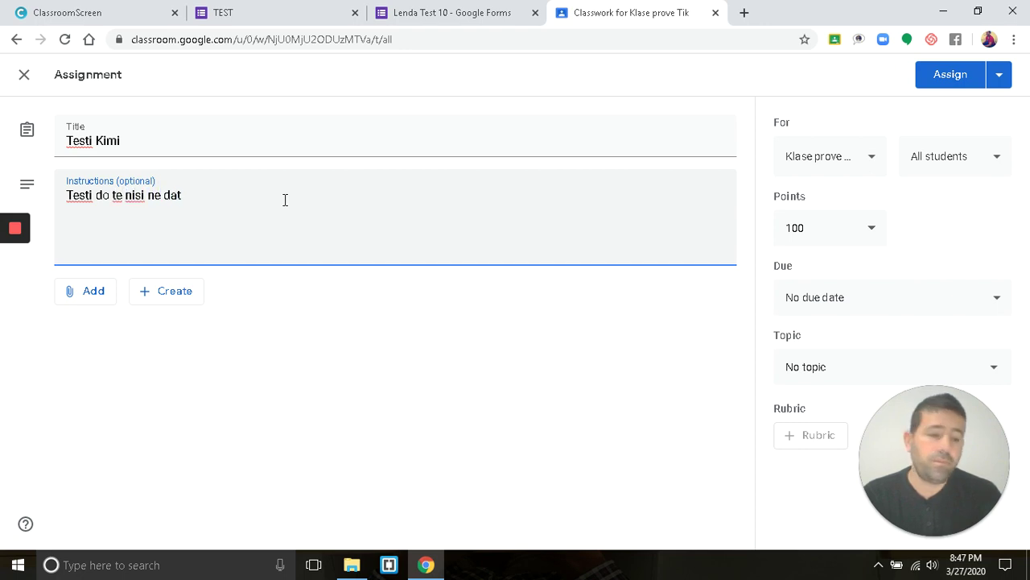
{"action": "type", "text": "en"}
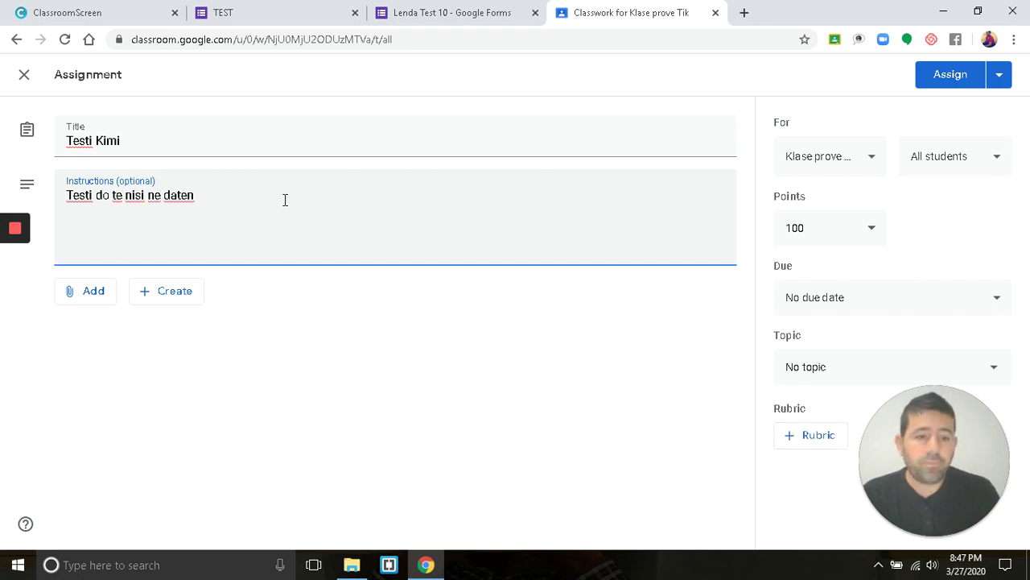
{"action": "type", "text": " 6"}
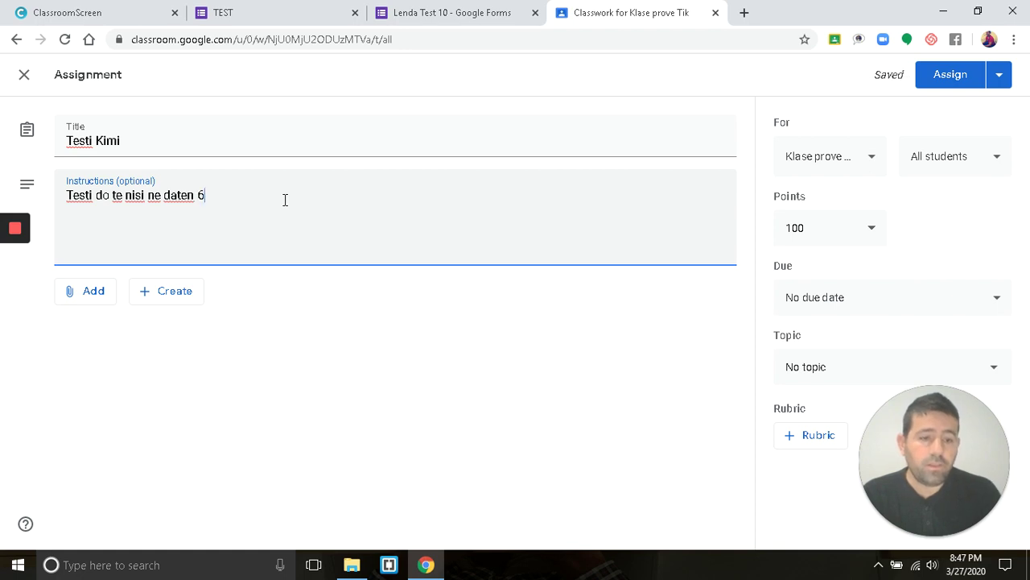
{"action": "key", "text": "BackSpace"}
{"action": "type", "text": "29.03.2020"}
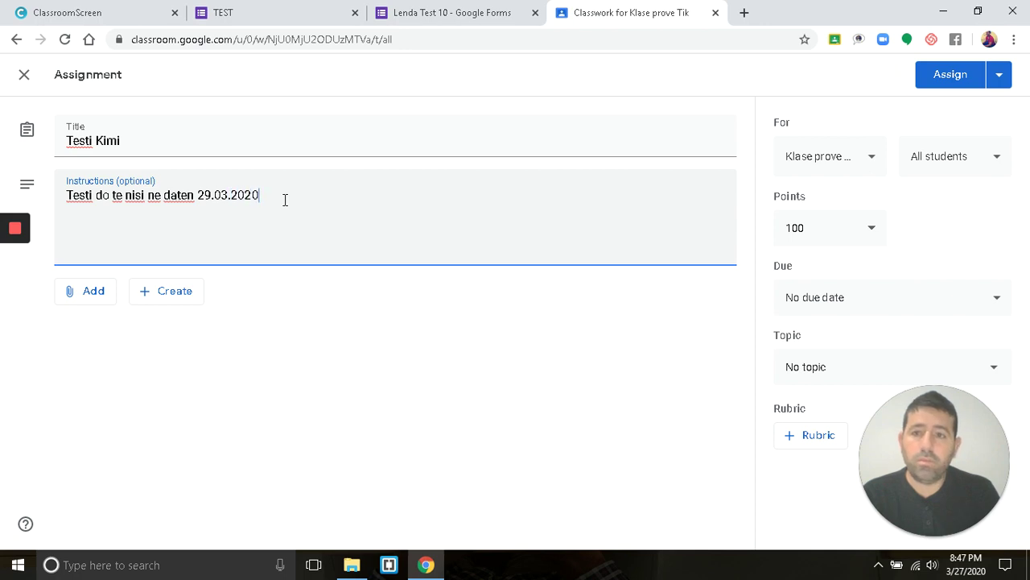
{"action": "type", "text": "12"}
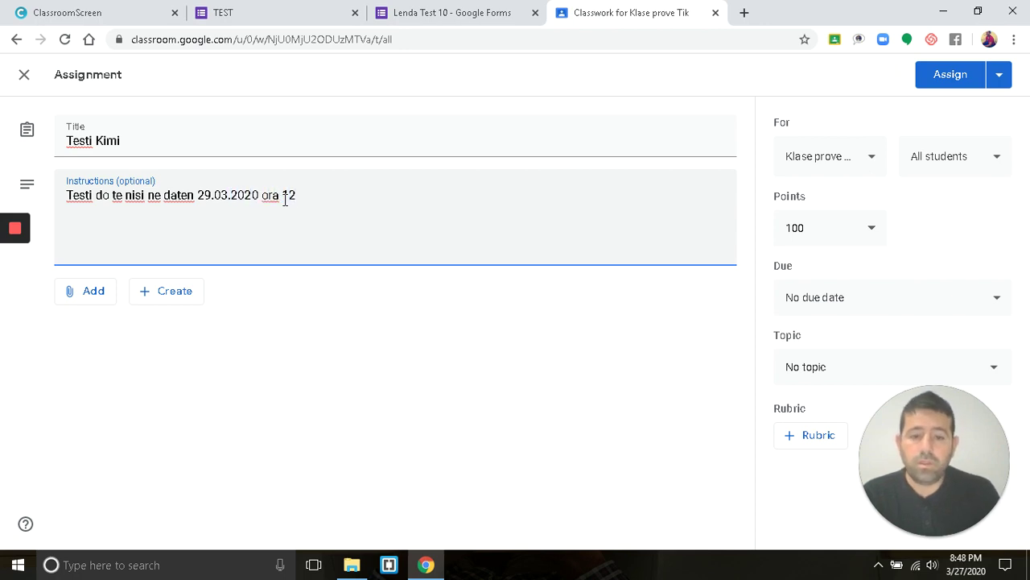
{"action": "type", "text": ":00"}
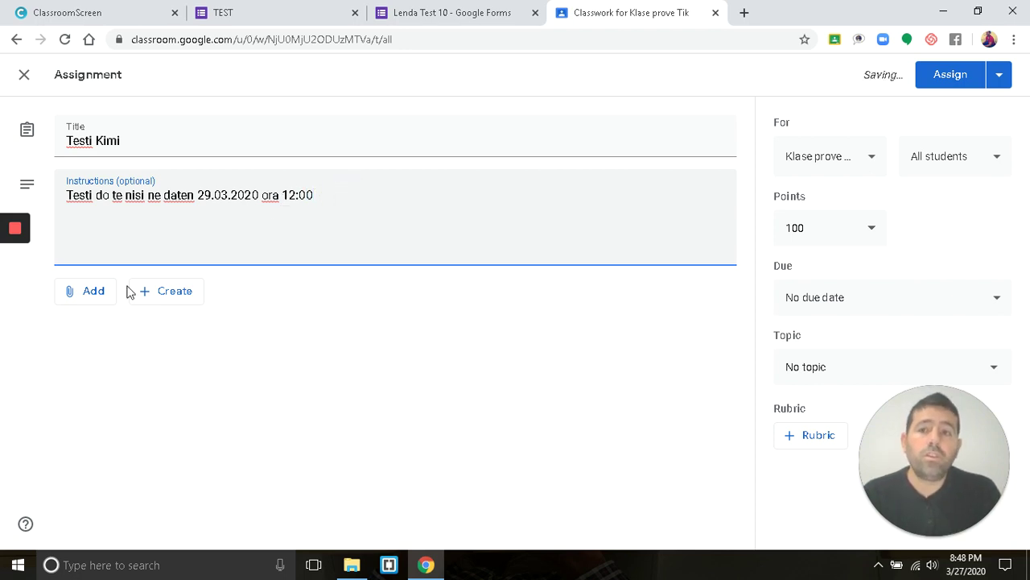
{"action": "left_click", "coordinate": [92, 294]}
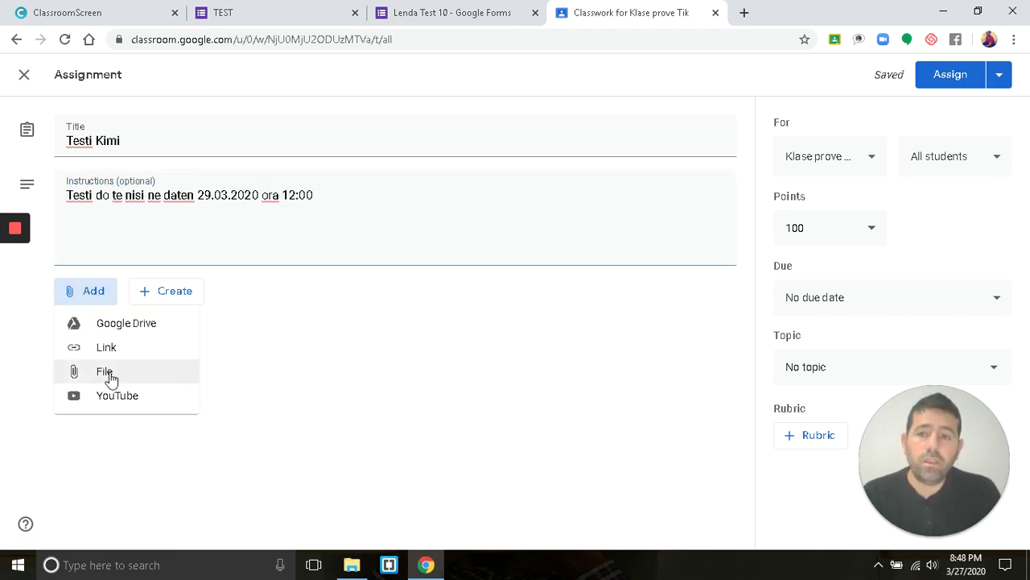
{"action": "left_click", "coordinate": [123, 355]}
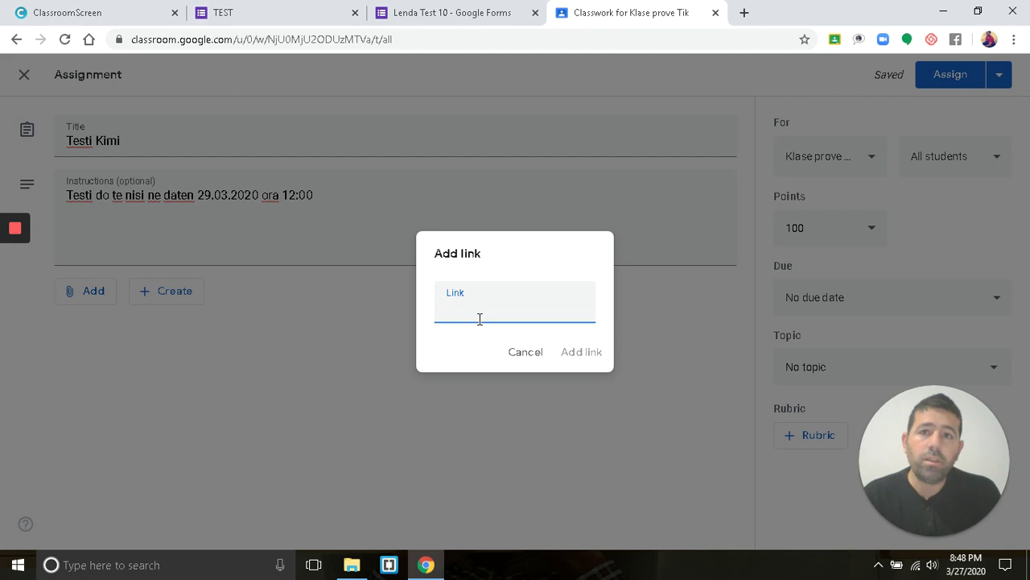
{"action": "left_click", "coordinate": [295, 17]}
- Copy the shortened URL from the Send dialog's link tab, then switch Accepting responses off
{"action": "left_click", "coordinate": [424, 12]}
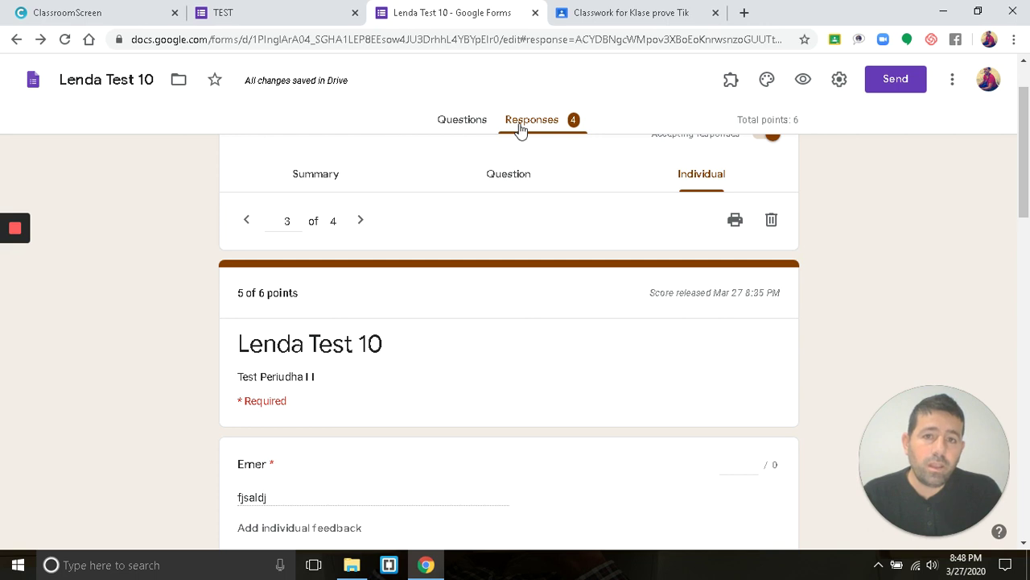
{"action": "left_click", "coordinate": [894, 84]}
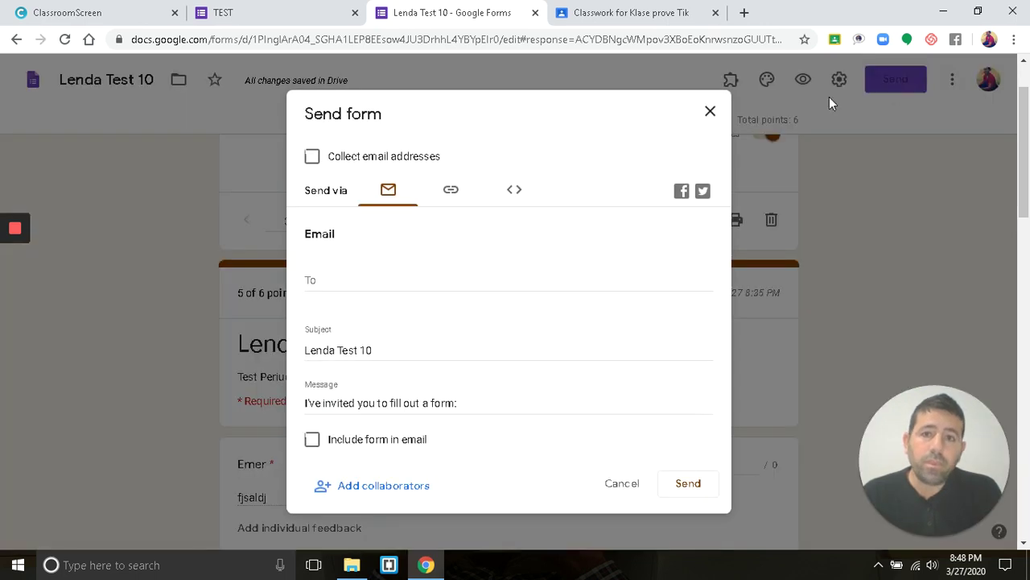
{"action": "left_click", "coordinate": [454, 200]}
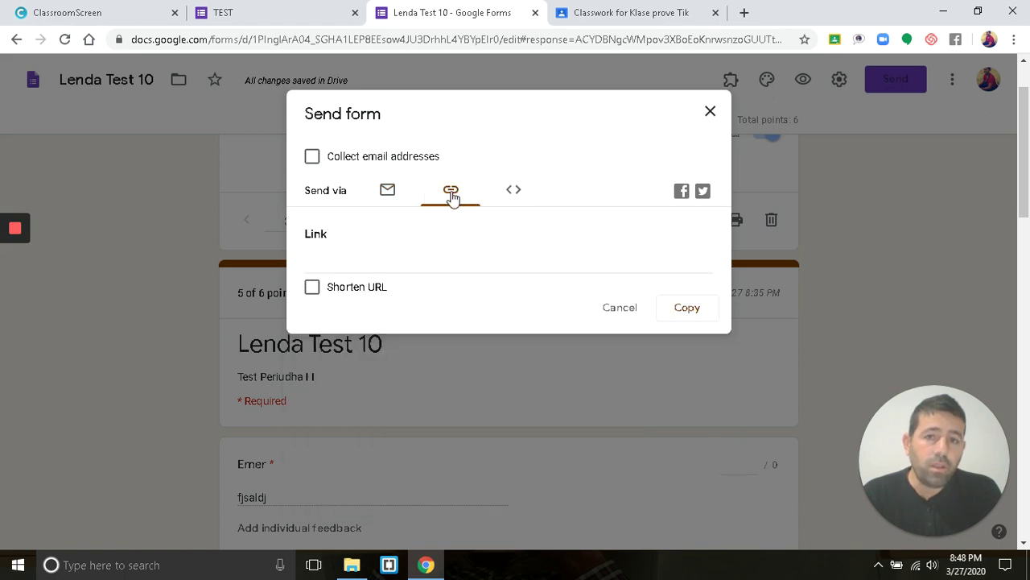
{"action": "left_click", "coordinate": [313, 289]}
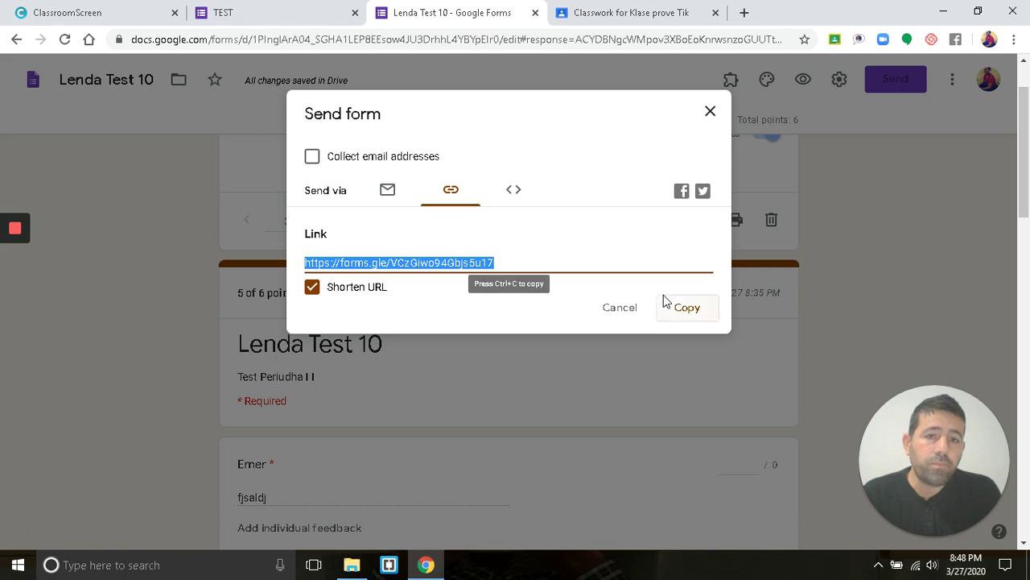
{"action": "left_click", "coordinate": [689, 310]}
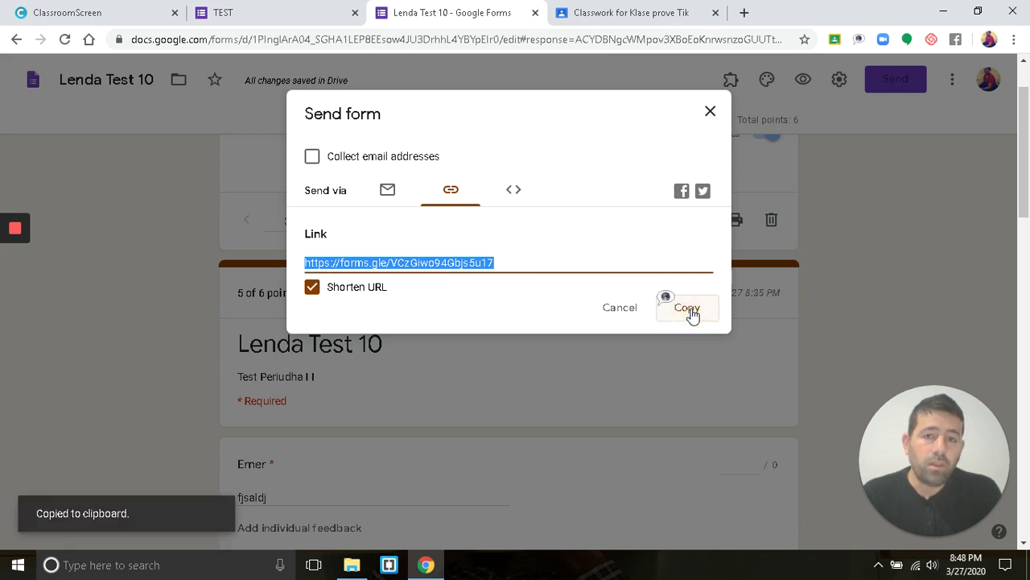
{"action": "left_click", "coordinate": [712, 113]}
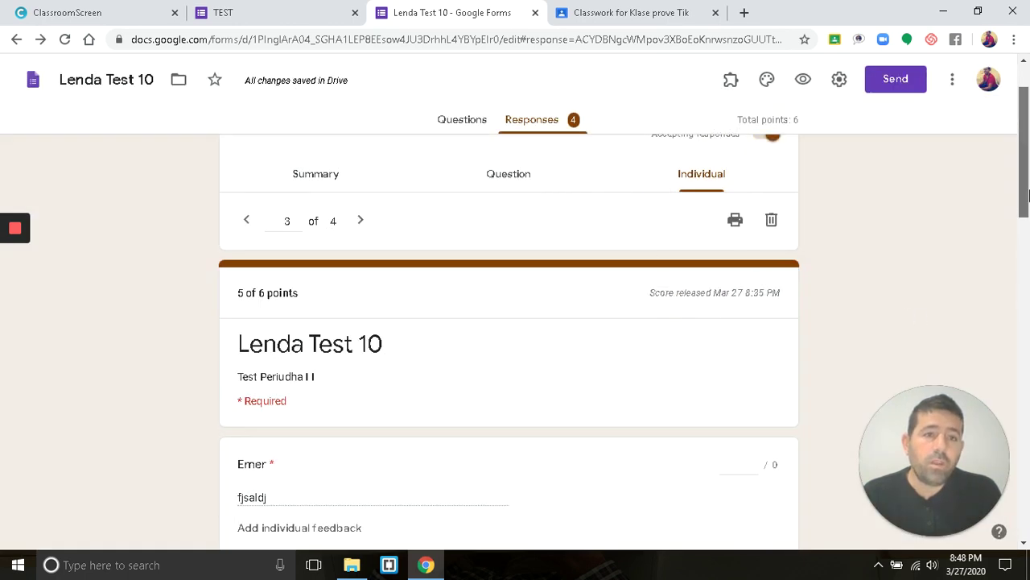
{"action": "left_click_drag", "start_coordinate": [1028, 129], "coordinate": [1029, 109]}
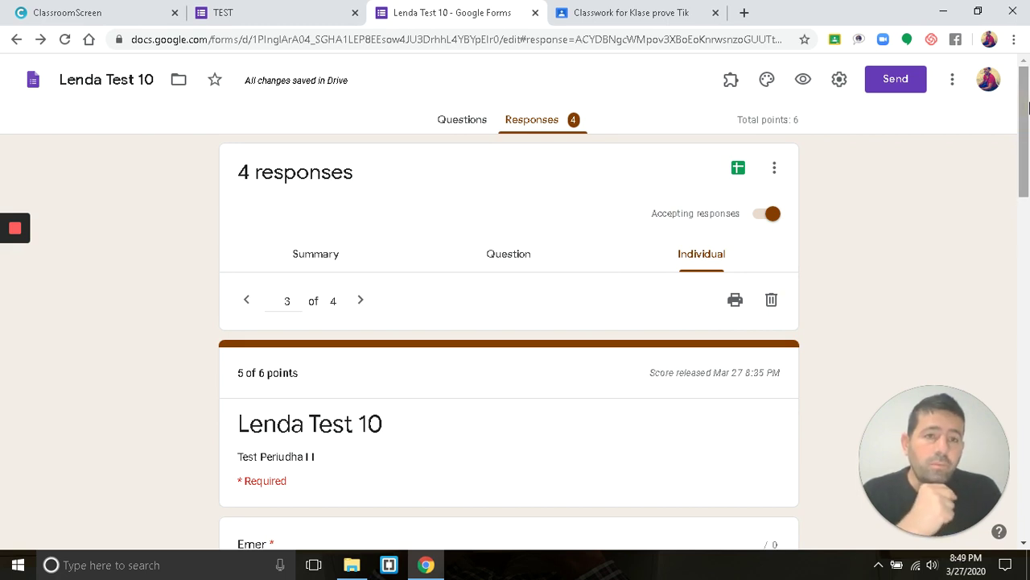
{"action": "left_click", "coordinate": [757, 215]}
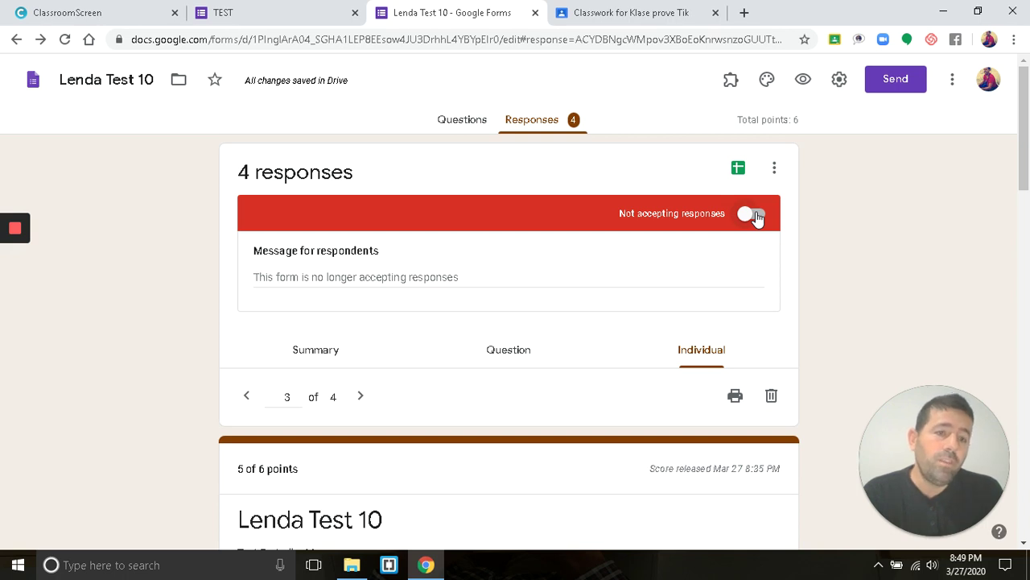
- Paste the copied form link into the Testi Kimi draft, attach it, and assign it
{"action": "left_click", "coordinate": [644, 14]}
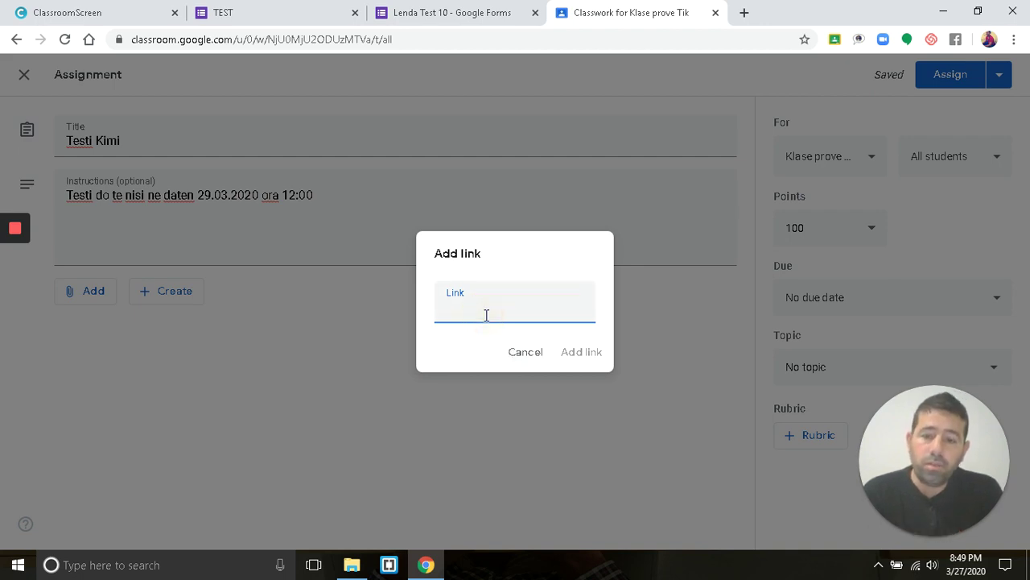
{"action": "key", "text": "ctrl+v"}
{"action": "left_click", "coordinate": [577, 354]}
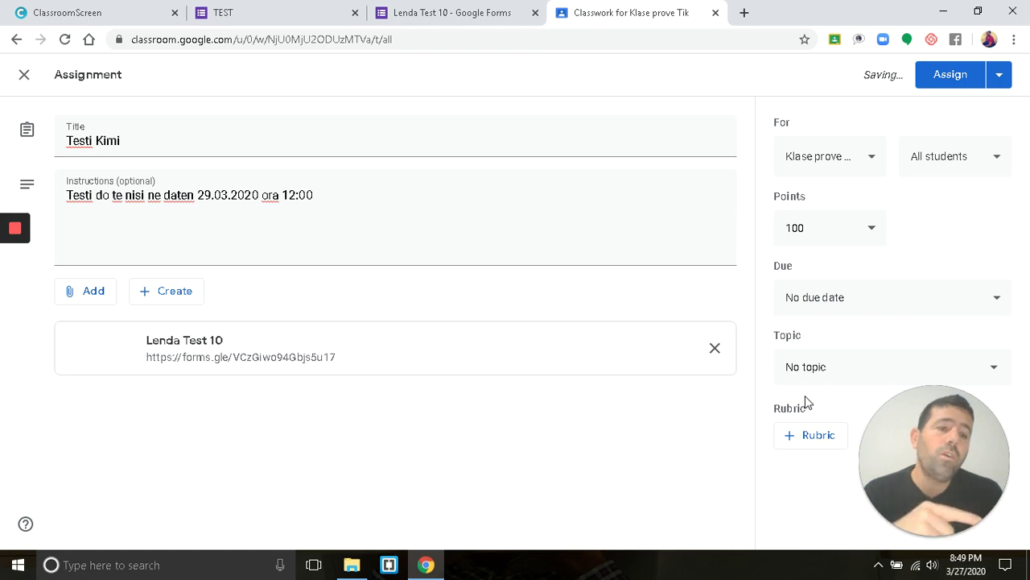
{"action": "left_click", "coordinate": [483, 15]}
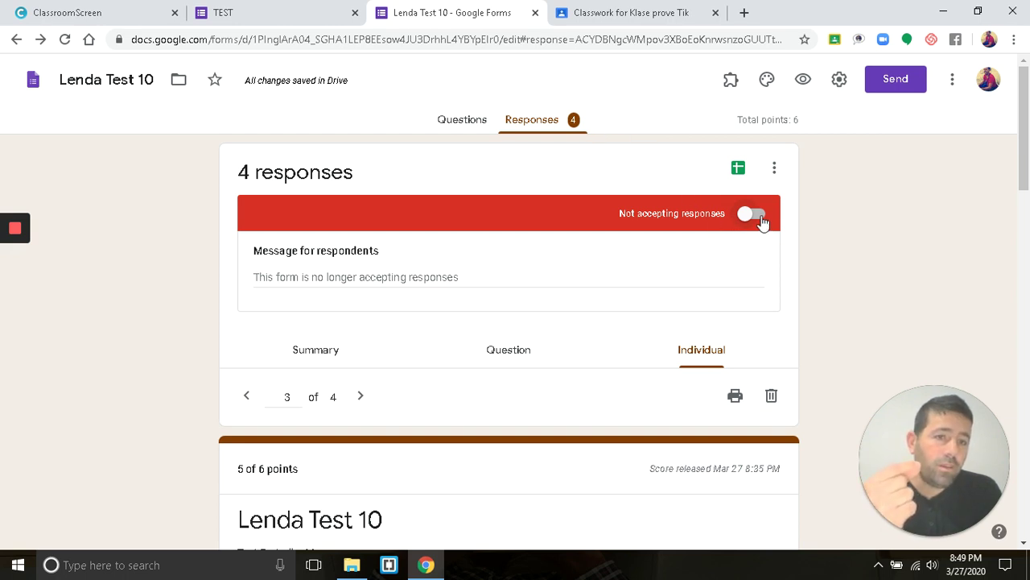
{"action": "left_click", "coordinate": [605, 16]}
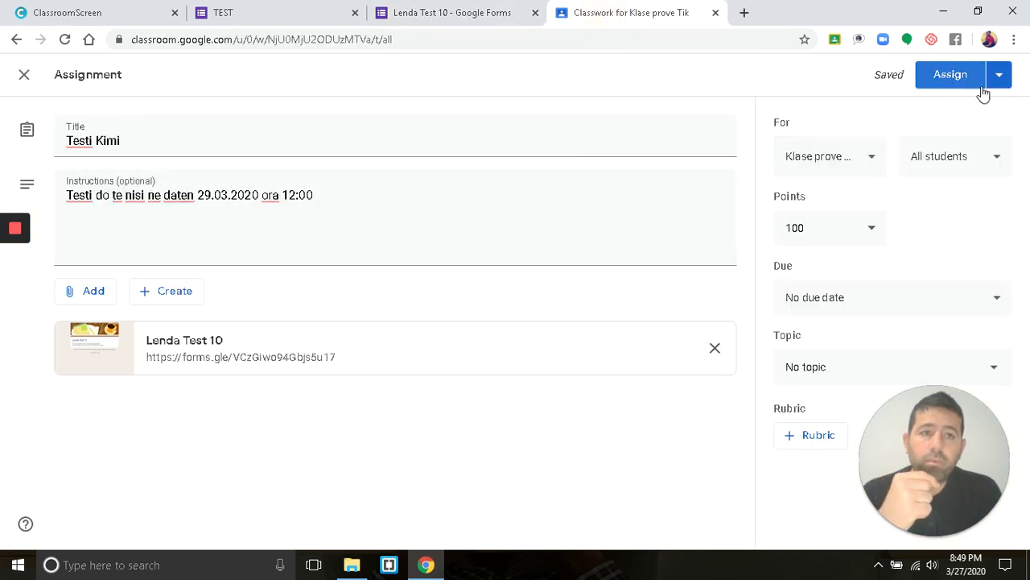
{"action": "left_click", "coordinate": [948, 81]}
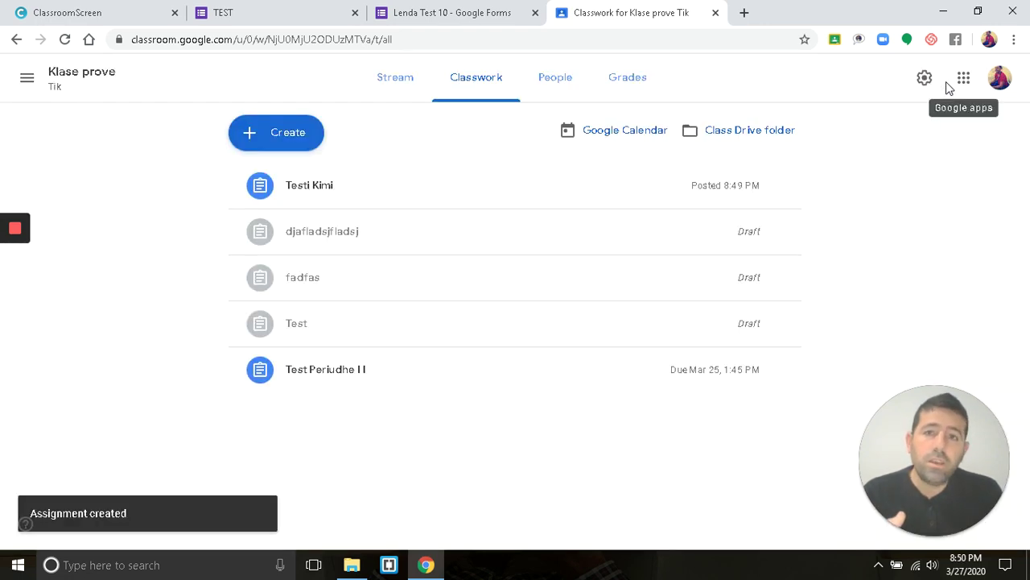
- Open Testi Kimi from the Stream and follow its Lenda Test 10 link to confirm it's closed
{"action": "left_click", "coordinate": [389, 93]}
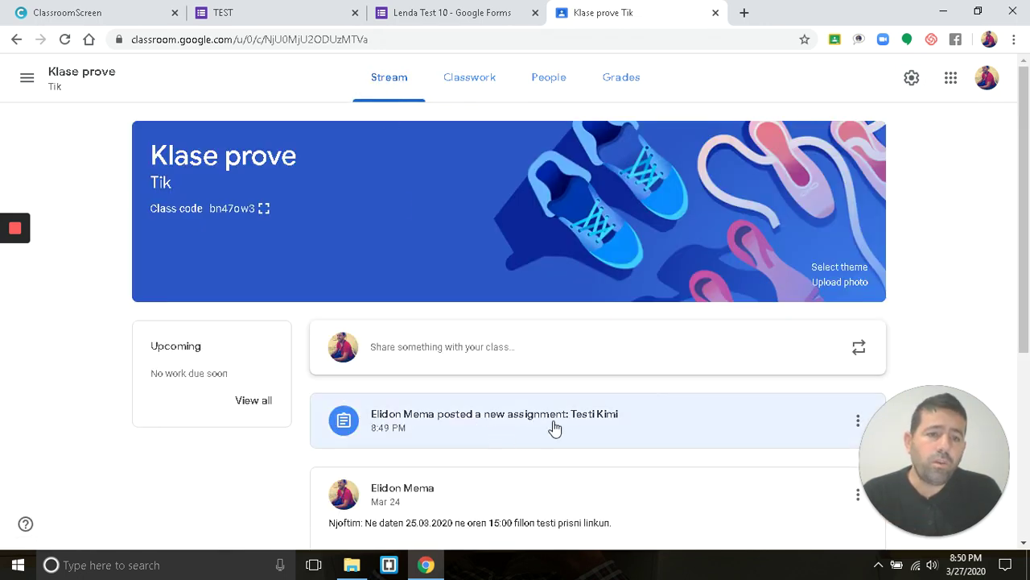
{"action": "left_click", "coordinate": [554, 427]}
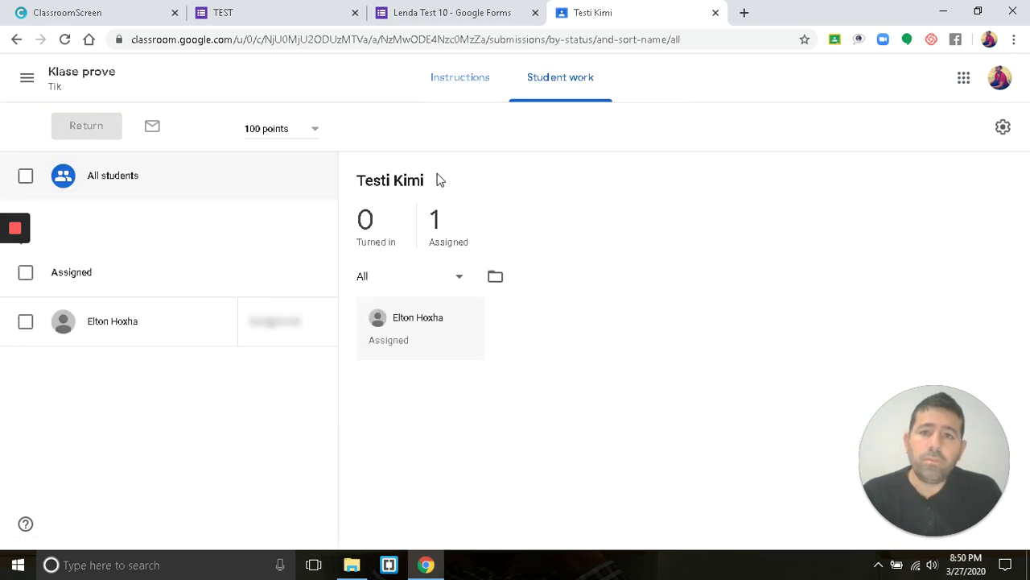
{"action": "left_click", "coordinate": [449, 78]}
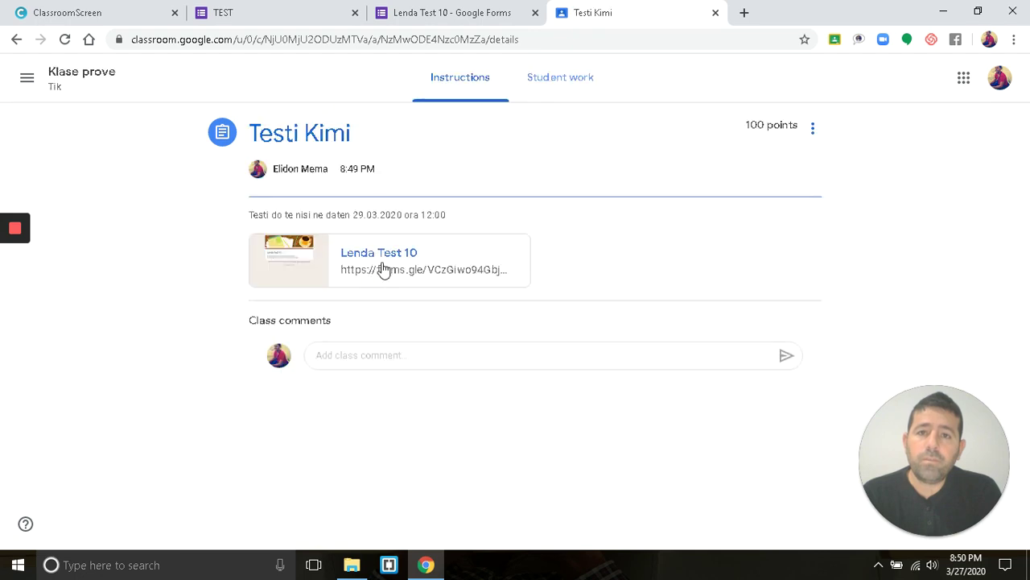
{"action": "left_click", "coordinate": [448, 14]}
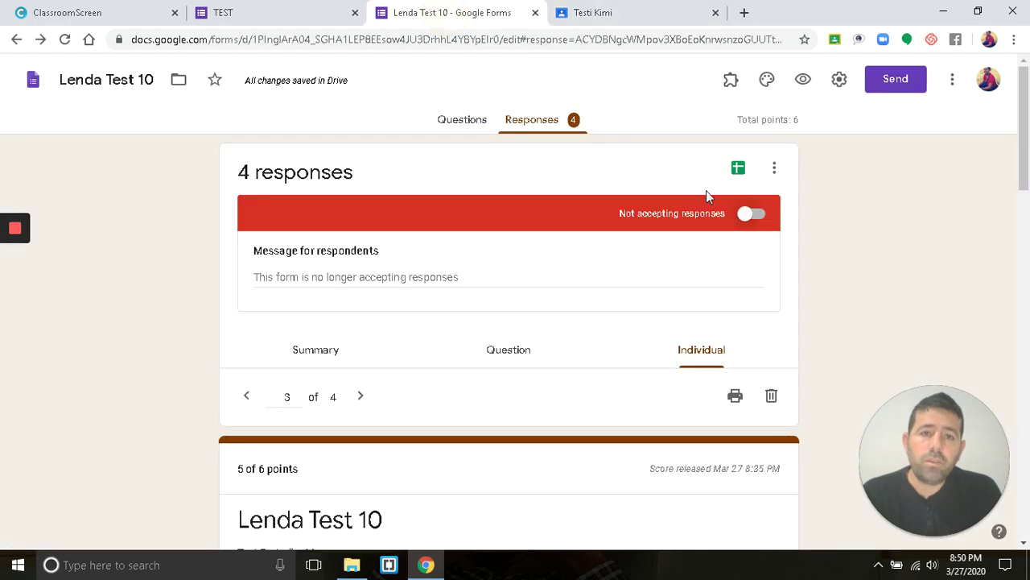
{"action": "left_click", "coordinate": [609, 14]}
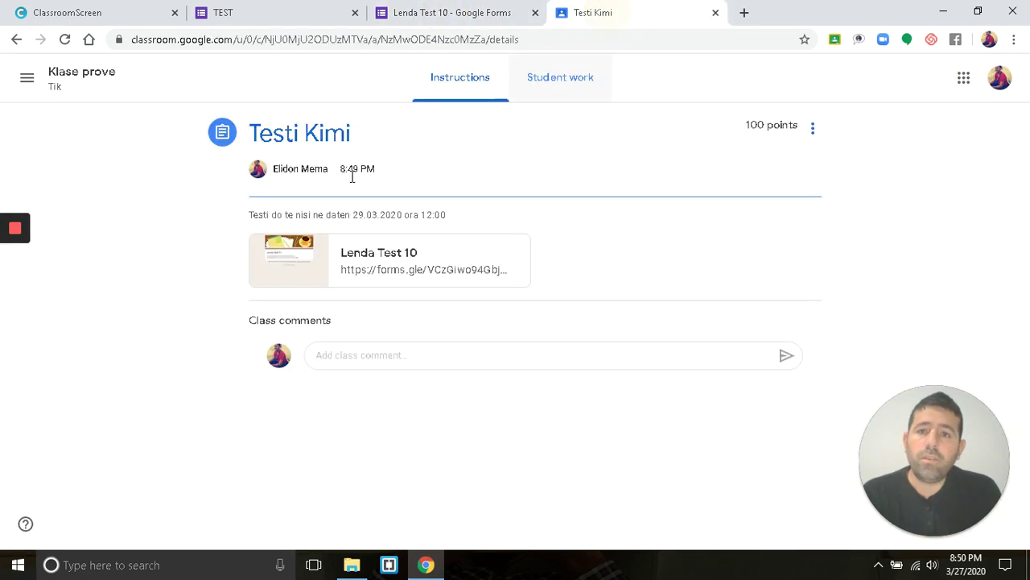
{"action": "left_click", "coordinate": [371, 257]}
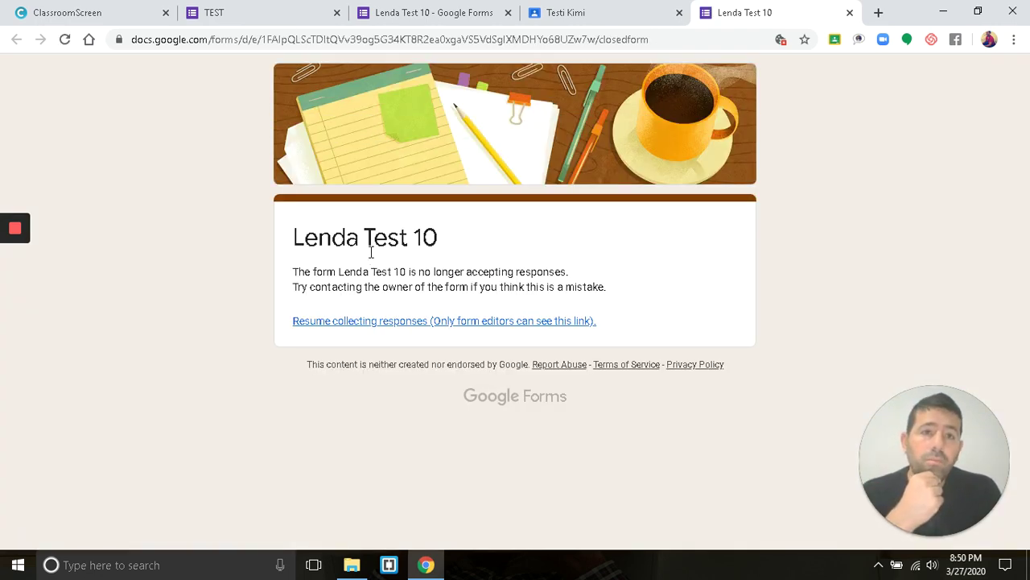
{"action": "left_click", "coordinate": [850, 13]}
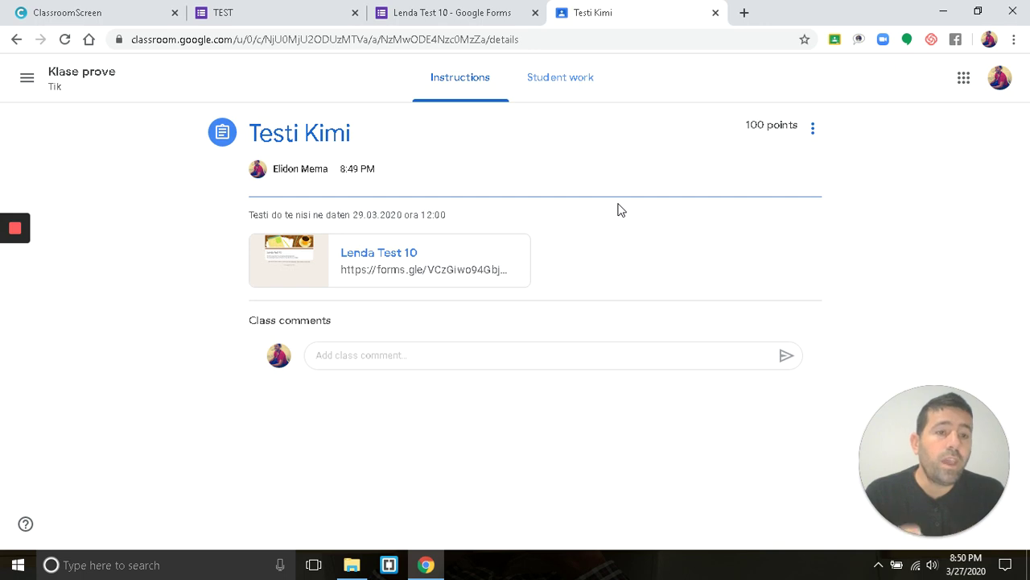
- Back in the Lenda Test 10 form, turn the Accepting responses toggle on again
{"action": "left_click", "coordinate": [472, 13]}
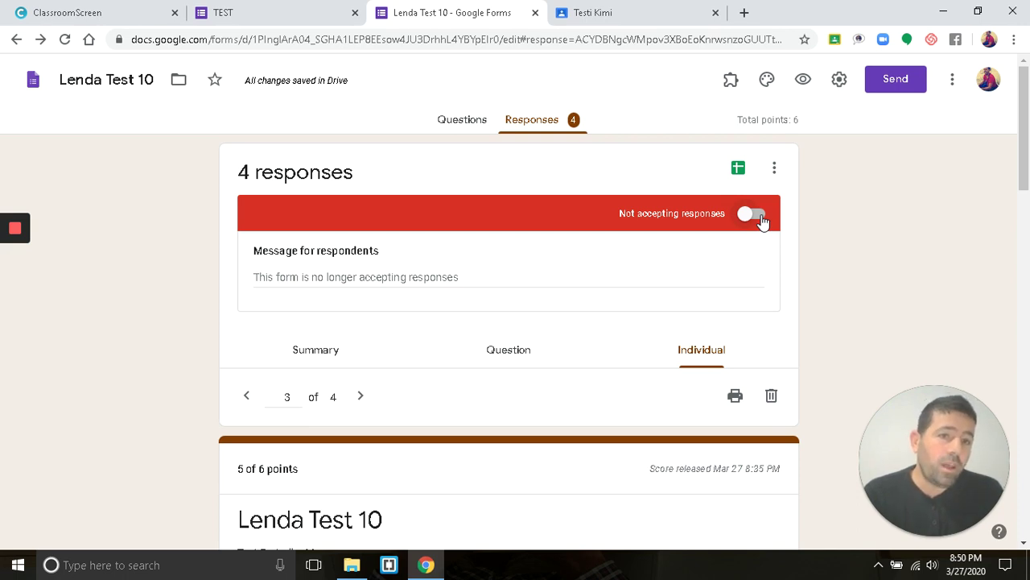
{"action": "left_click", "coordinate": [760, 218]}
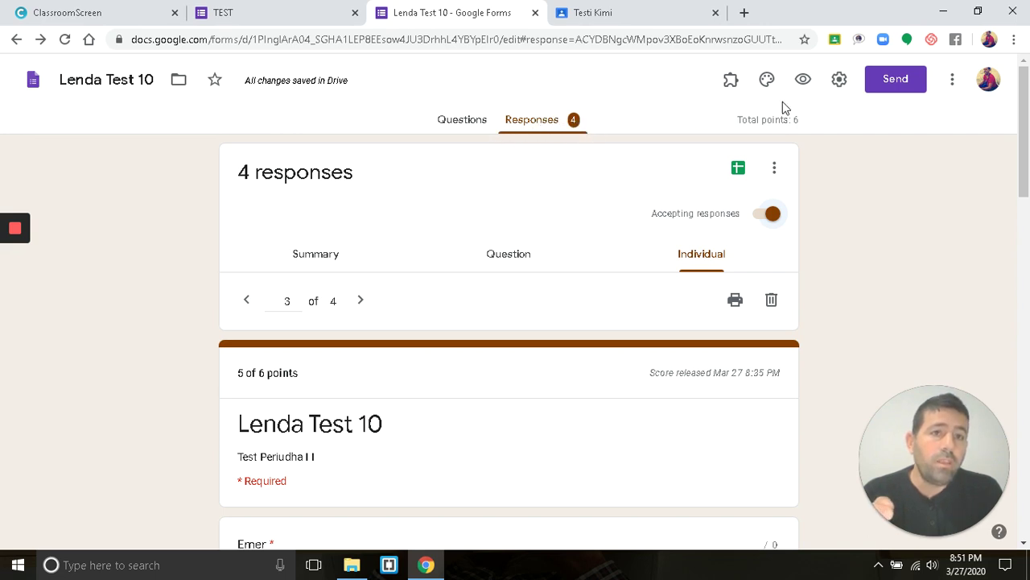
- In the quiz settings, hide missed questions, correct answers and point values from respondents, then save
{"action": "left_click", "coordinate": [839, 87]}
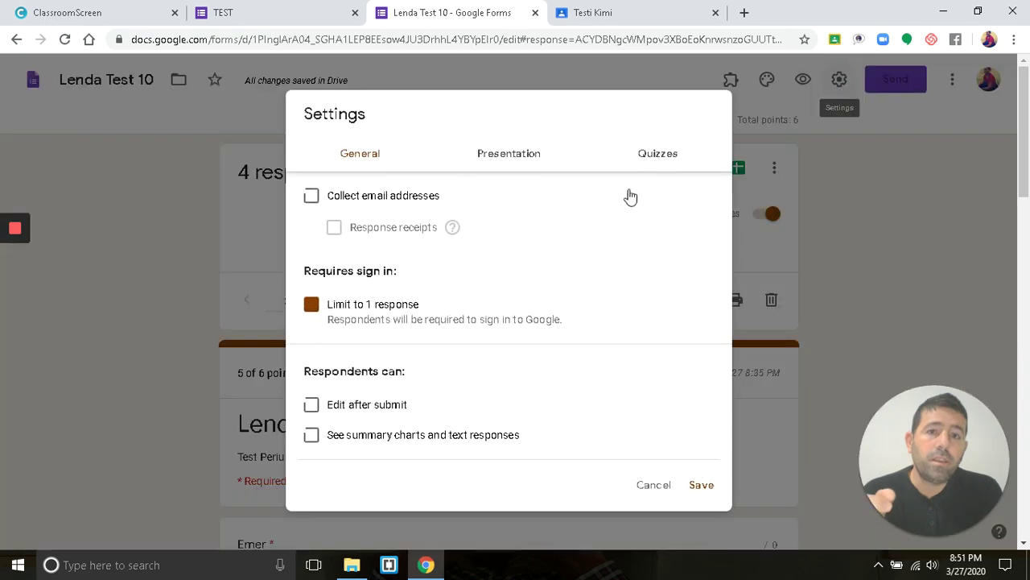
{"action": "left_click", "coordinate": [668, 161]}
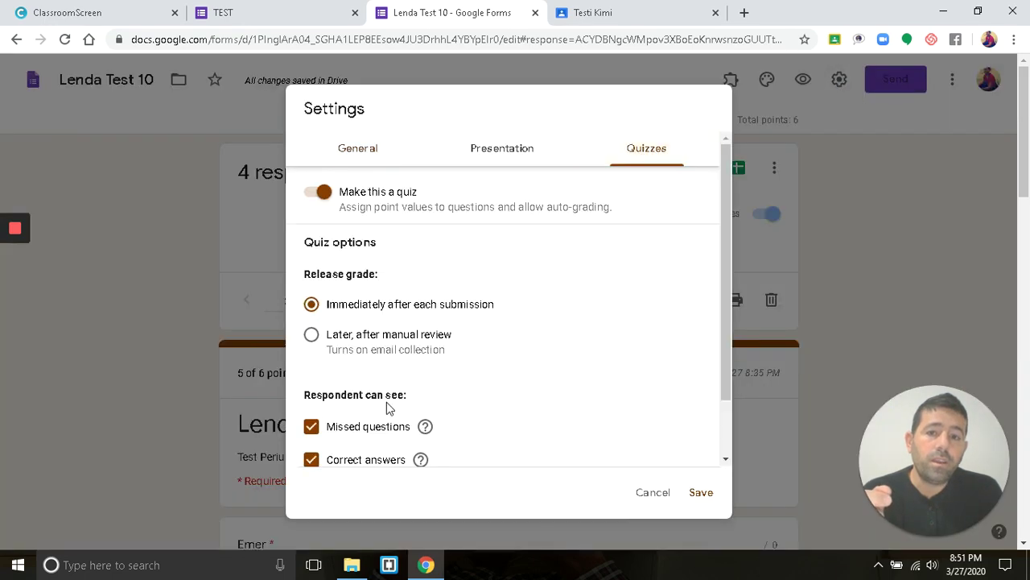
{"action": "left_click_drag", "start_coordinate": [727, 333], "coordinate": [726, 393]}
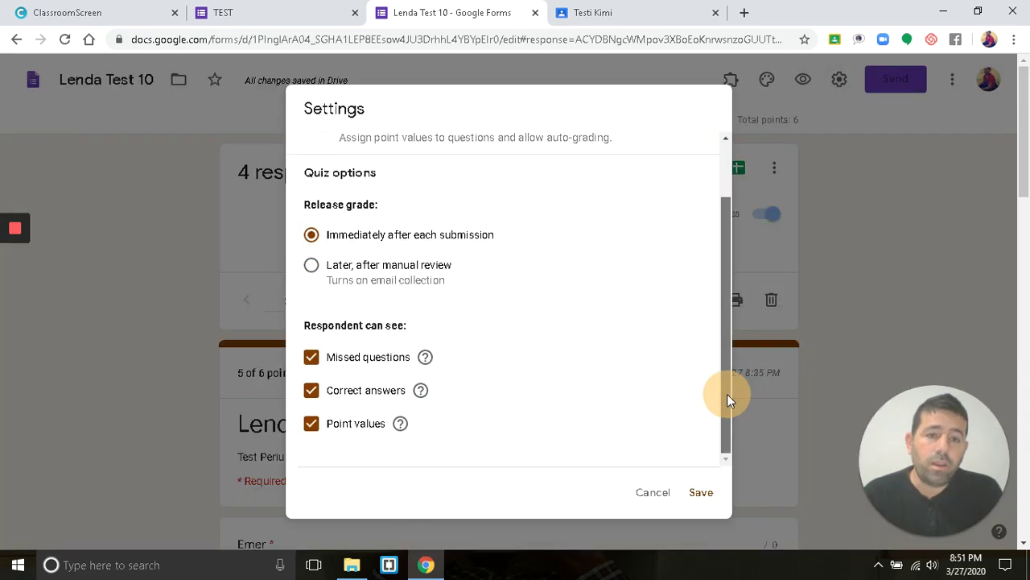
{"action": "left_click", "coordinate": [311, 360]}
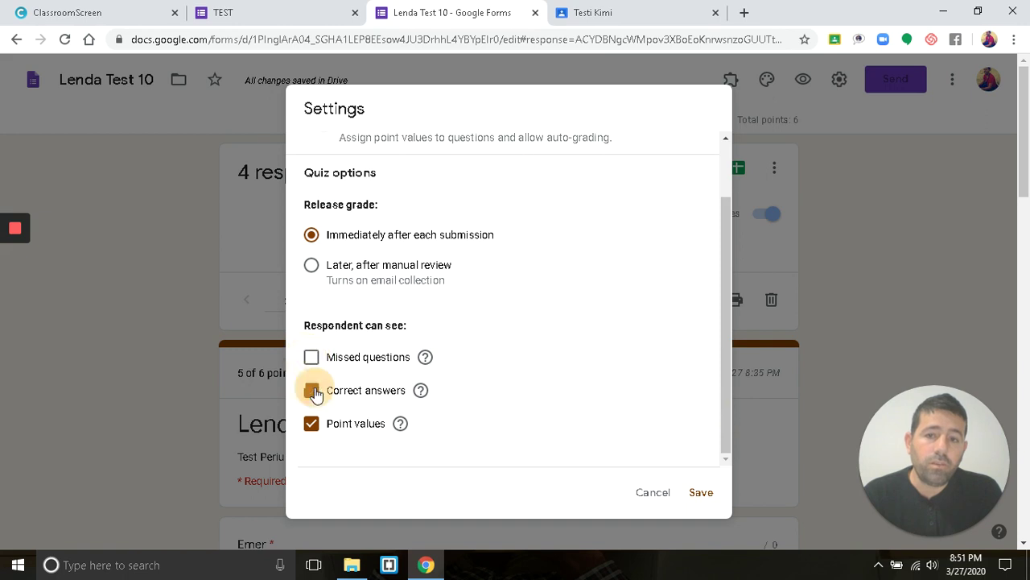
{"action": "left_click", "coordinate": [313, 391]}
{"action": "left_click", "coordinate": [313, 427]}
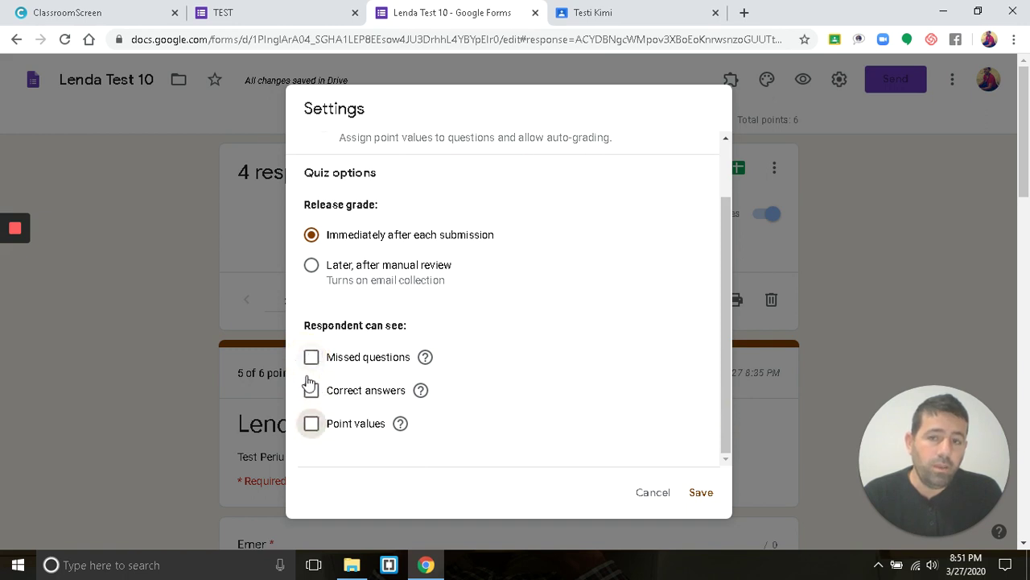
{"action": "left_click", "coordinate": [697, 493]}
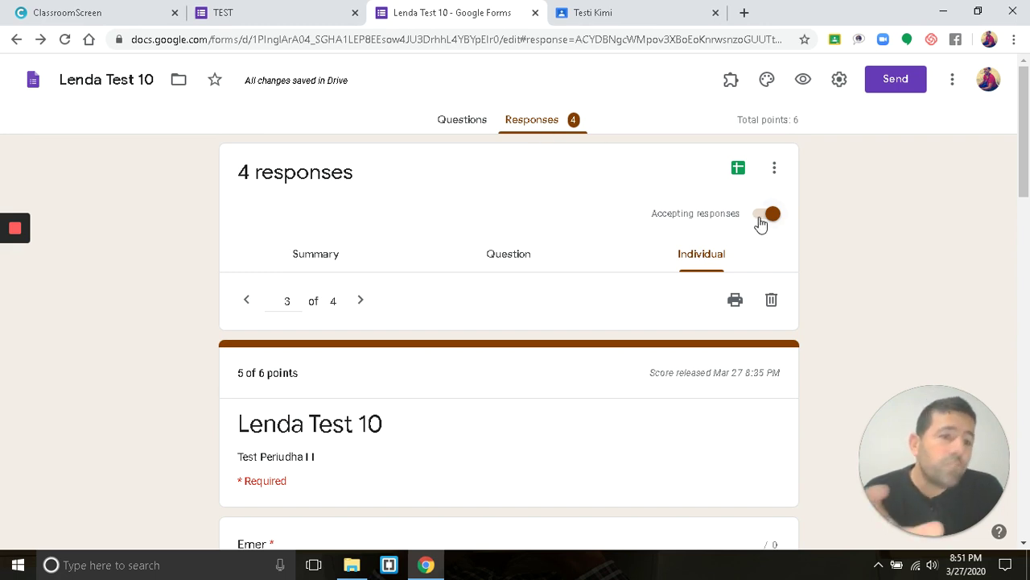
- Stop Lenda Test 10 accepting responses and return to the ClassroomScreen notes
{"action": "left_click", "coordinate": [761, 219]}
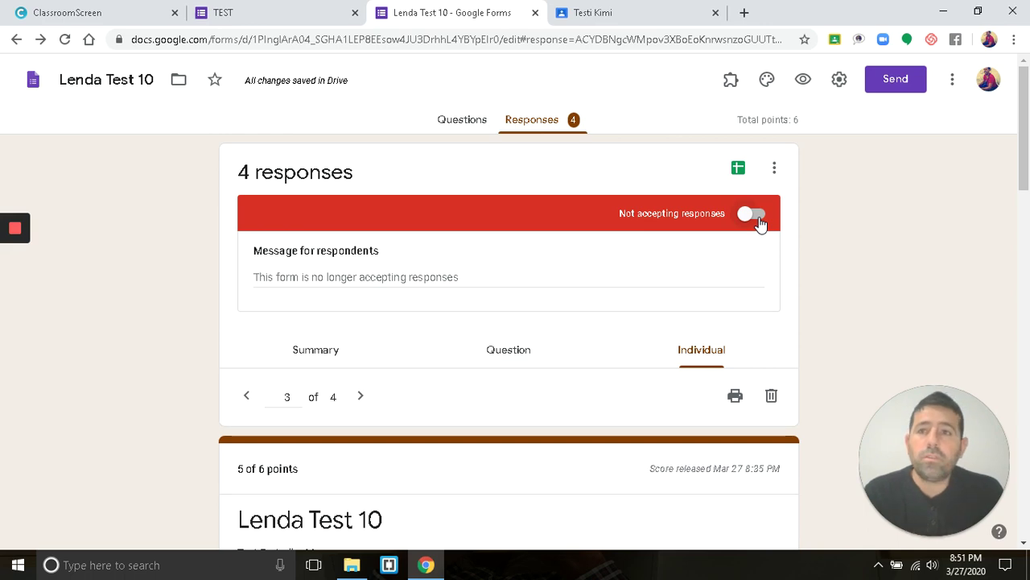
{"action": "left_click", "coordinate": [118, 11]}
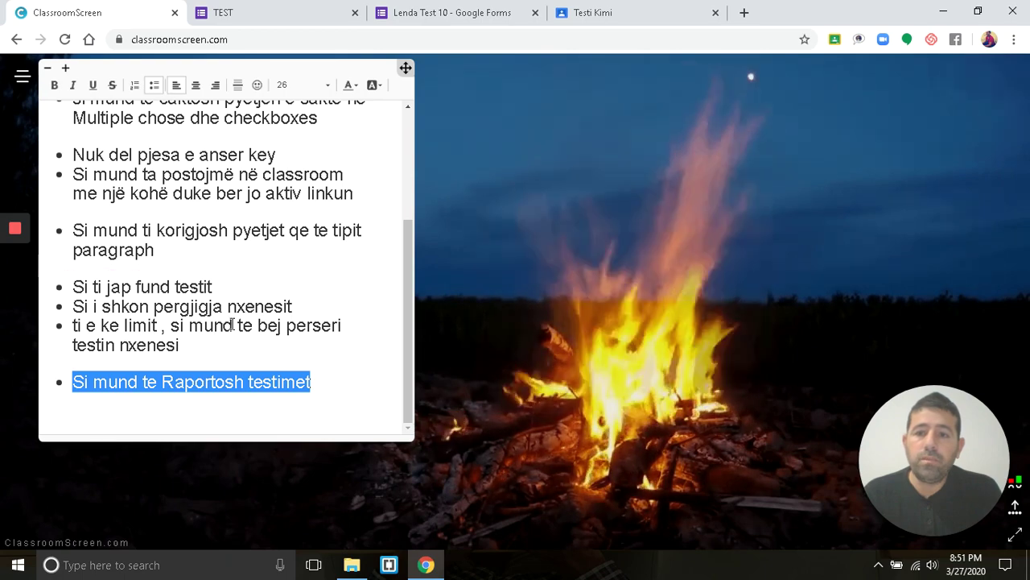
{"action": "mouse_move", "coordinate": [15, 235]}
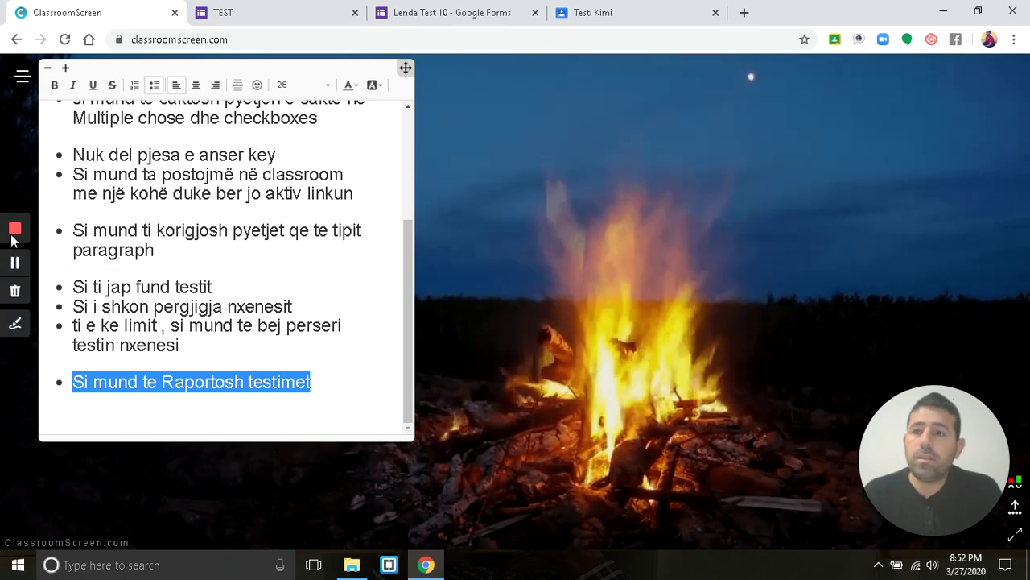